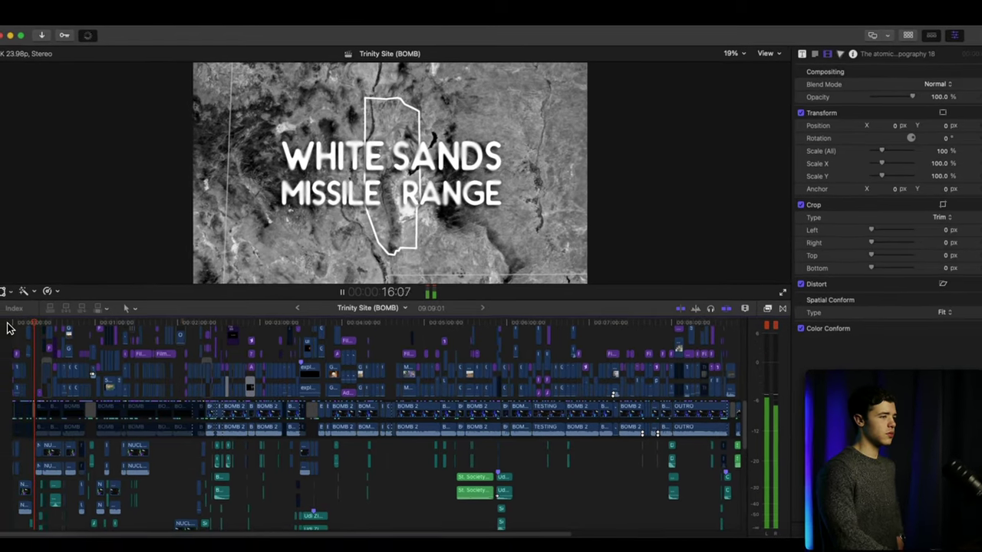
Pause playback on the WHITE SANDS MISSILE RANGE title over the map.
{"action": "key", "text": "space"}
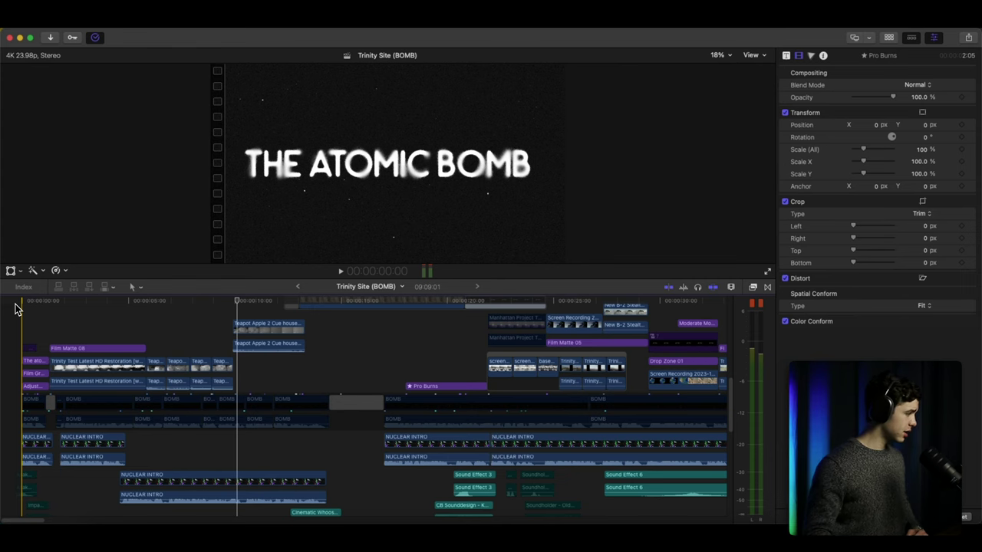
Zoom in on the opening seconds and play the Impact and Bomb Explosion sounds, stopping at 1:06.
{"action": "scroll", "coordinate": [15, 308], "scroll_direction": "down", "scroll_amount": 10}
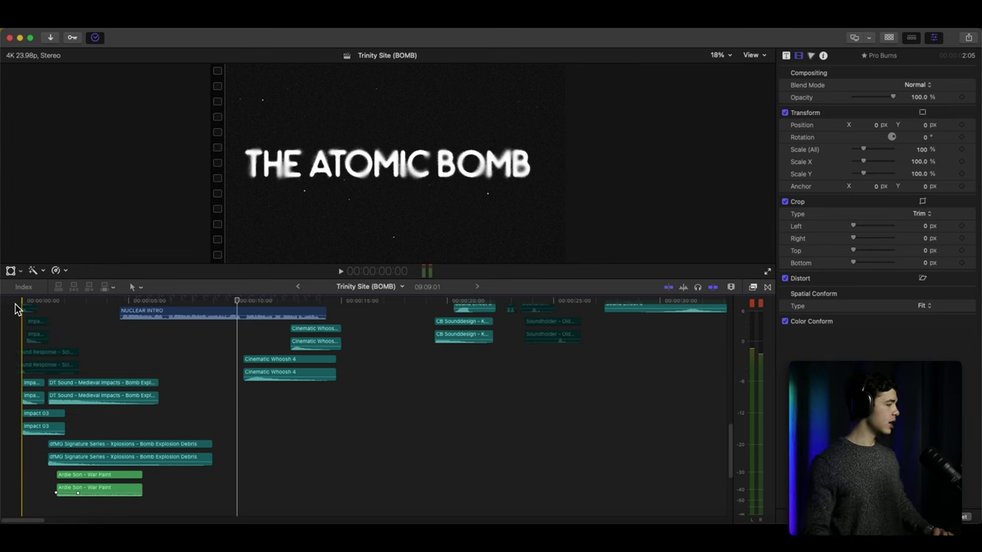
{"action": "key", "text": "super+equal"}
{"action": "key", "text": "super+equal"}
{"action": "key", "text": "super+equal"}
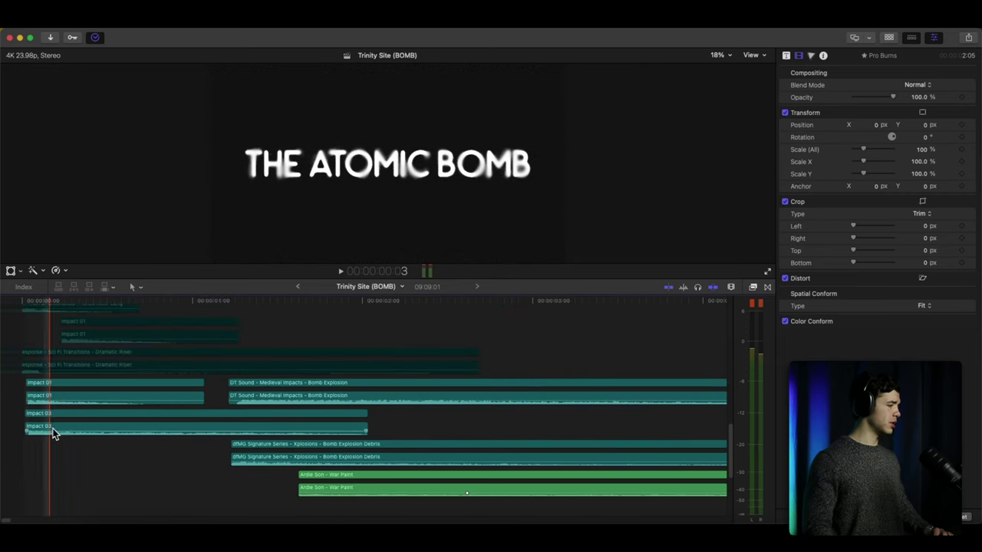
{"action": "key", "text": "Home"}
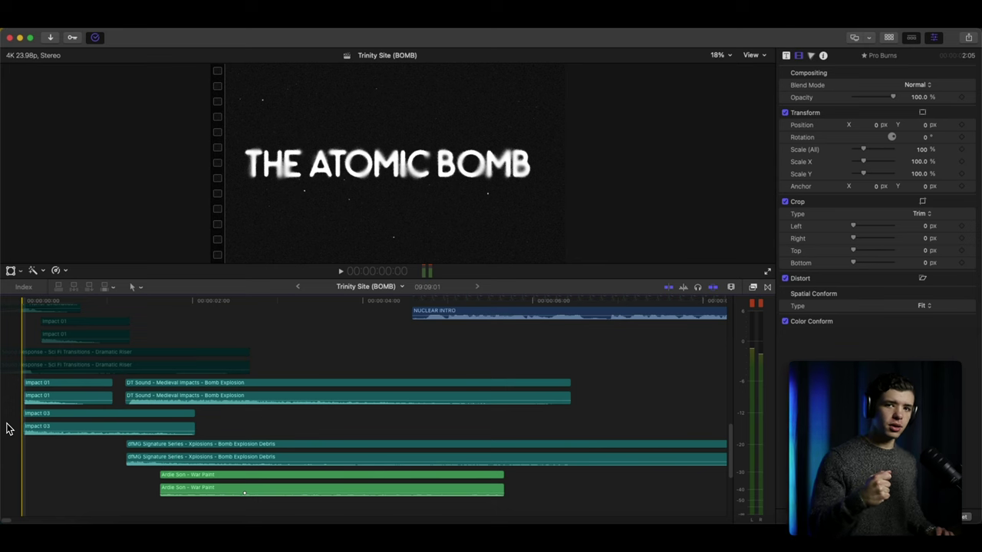
{"action": "key", "text": "space"}
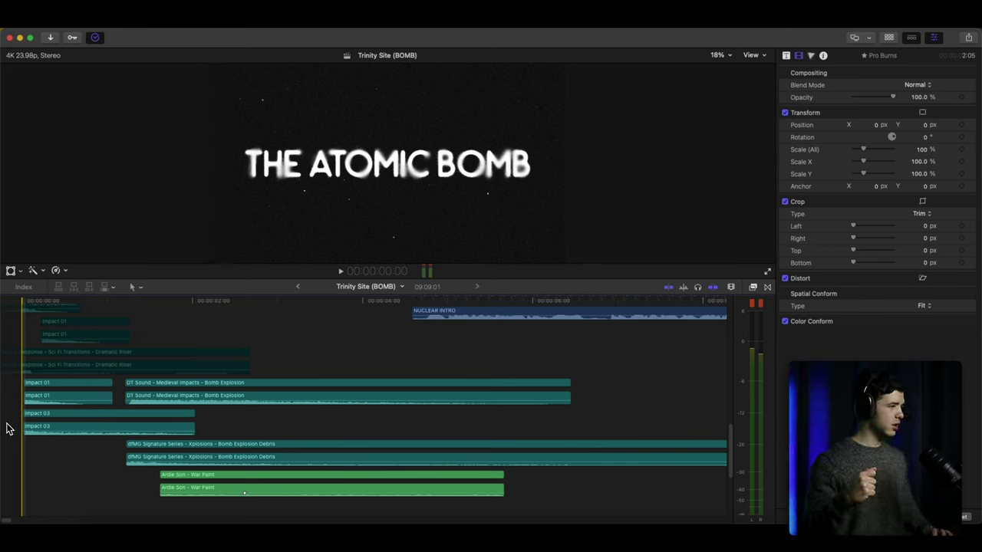
{"action": "key", "text": "space"}
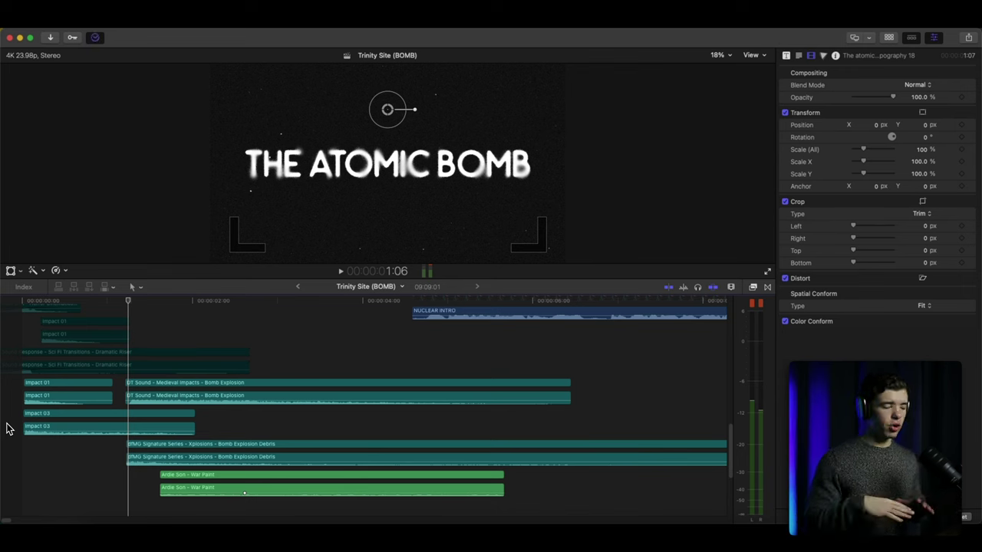
{"action": "scroll", "coordinate": [6, 428], "scroll_direction": "up", "scroll_amount": 10}
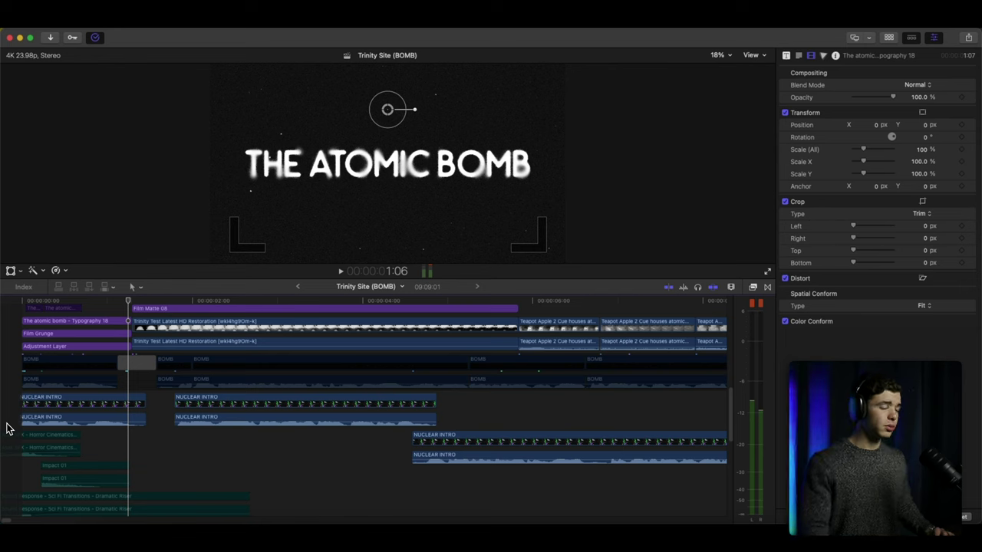
Play on past the WHITE SANDS MISSILE RANGE title with the timeline zoomed out, then select the Film Matte 08 clip.
{"action": "key", "text": "space"}
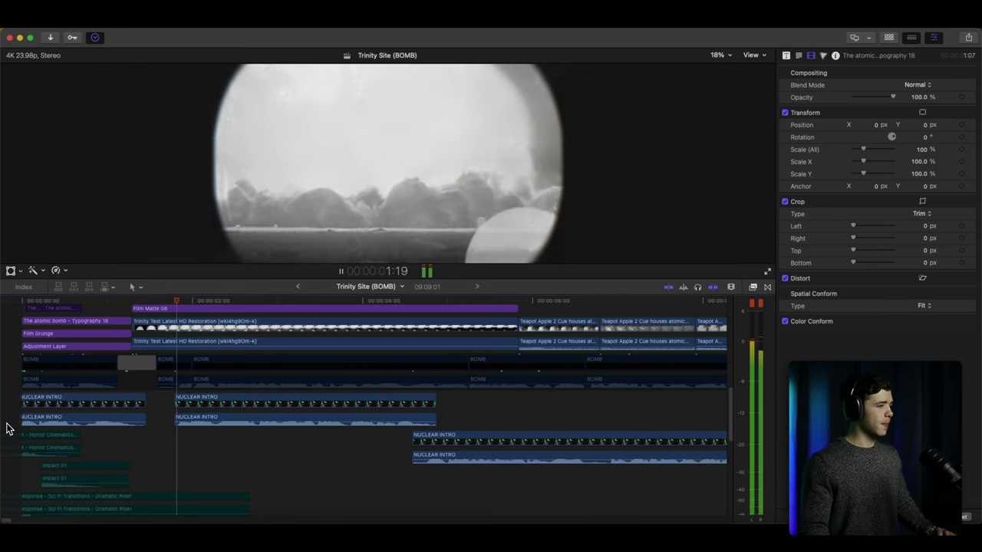
{"action": "scroll", "coordinate": [6, 428], "scroll_direction": "up", "scroll_amount": 3}
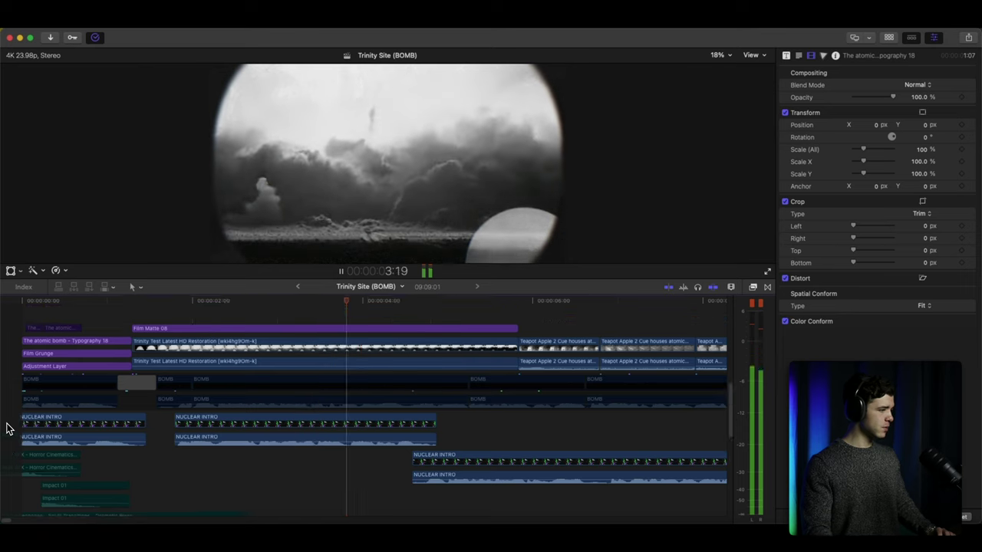
{"action": "key", "text": "super+minus"}
{"action": "key", "text": "super+minus"}
{"action": "key", "text": "super+minus"}
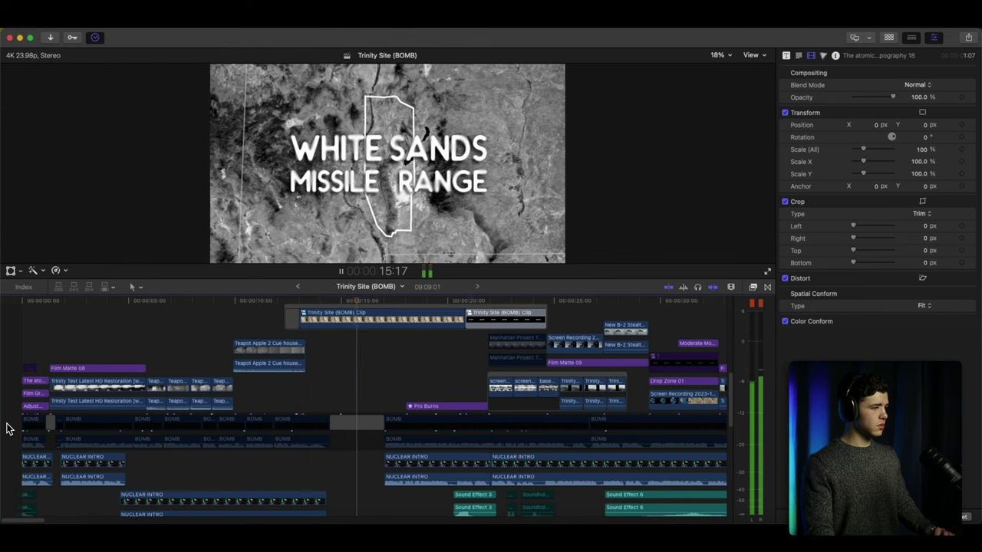
{"action": "scroll", "coordinate": [6, 428], "scroll_direction": "up", "scroll_amount": 1}
{"action": "key", "text": "space"}
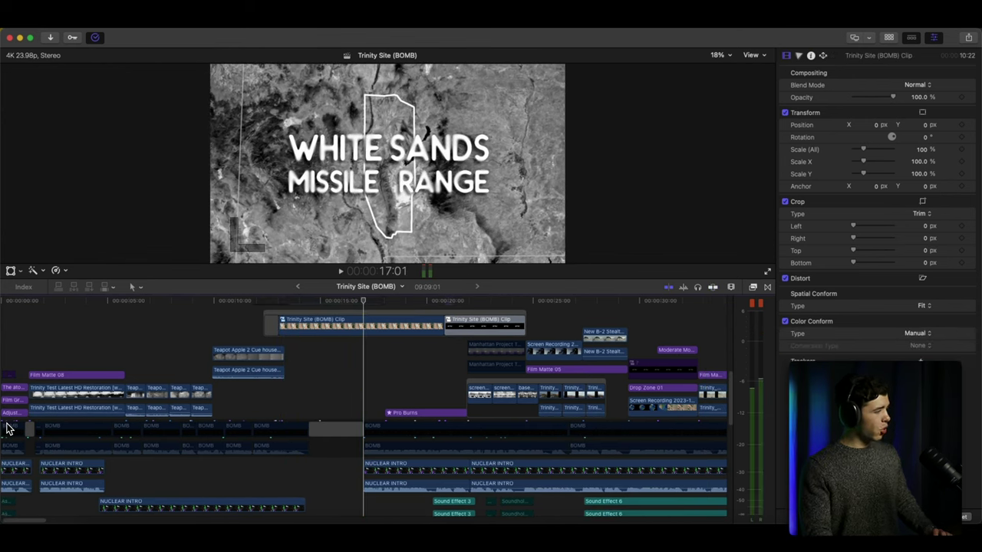
{"action": "left_click", "coordinate": [68, 375]}
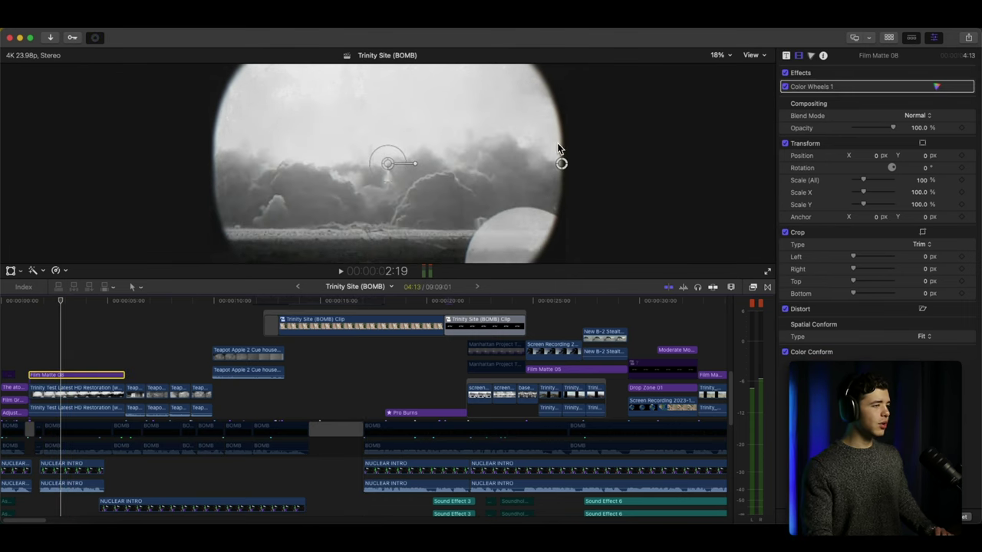
Toggle Film Matte 08 off and on to compare the circular vignette, then show the Film Mattes titles.
{"action": "left_click", "coordinate": [785, 56]}
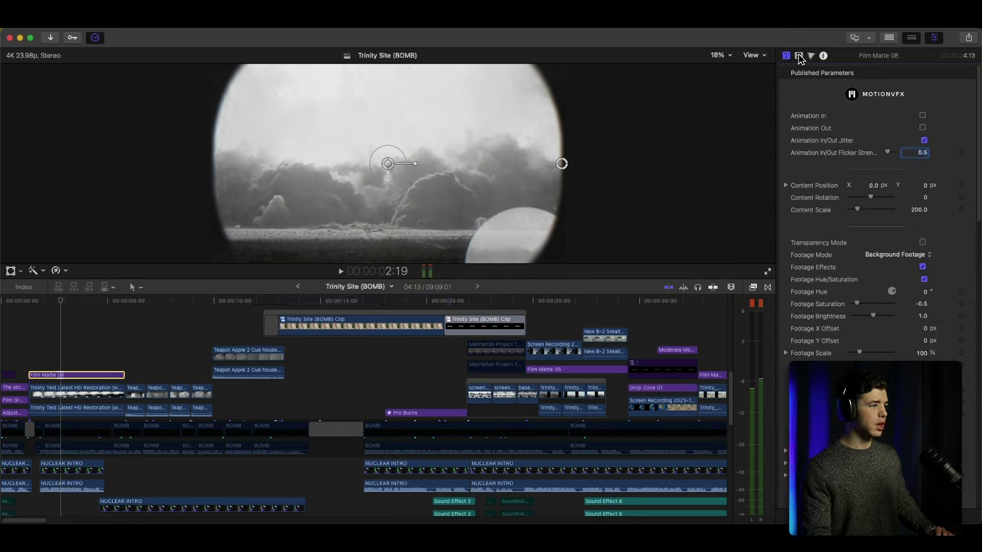
{"action": "left_click", "coordinate": [798, 56]}
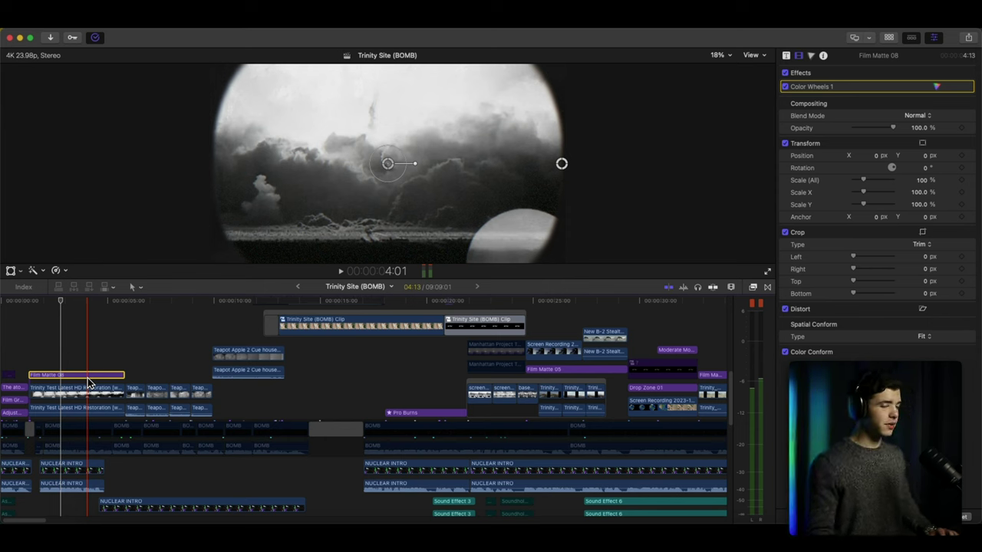
{"action": "key", "text": "v"}
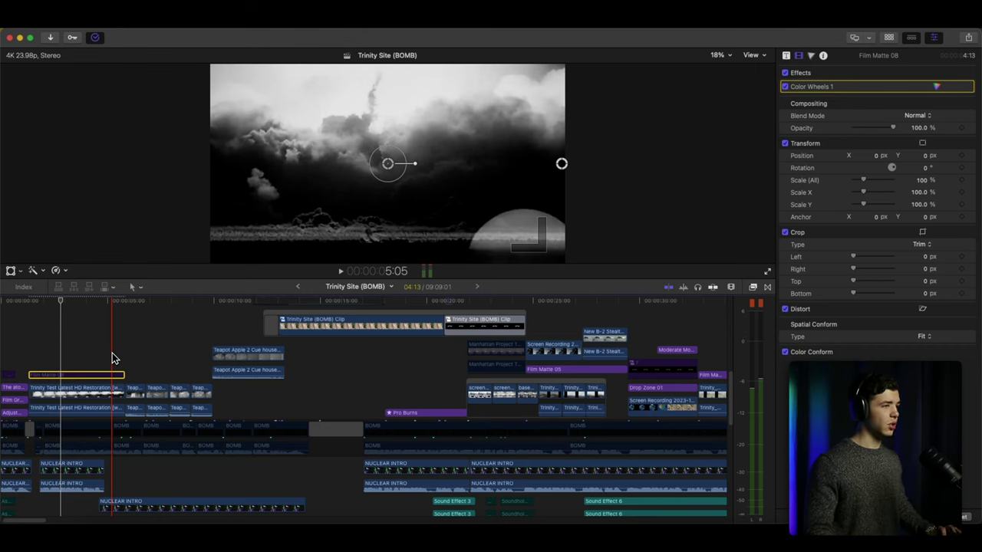
{"action": "key", "text": "v"}
{"action": "key", "text": "alt+super+1"}
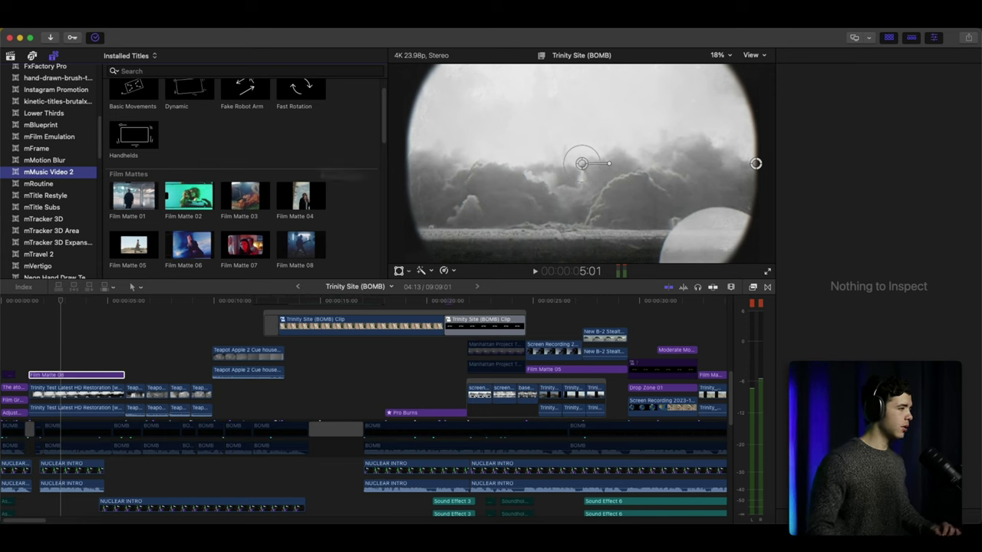
Preview the Film Matte 08 thumbnail in the titles library and reselect its clip in the timeline.
{"action": "scroll", "coordinate": [232, 176], "scroll_direction": "down", "scroll_amount": 3}
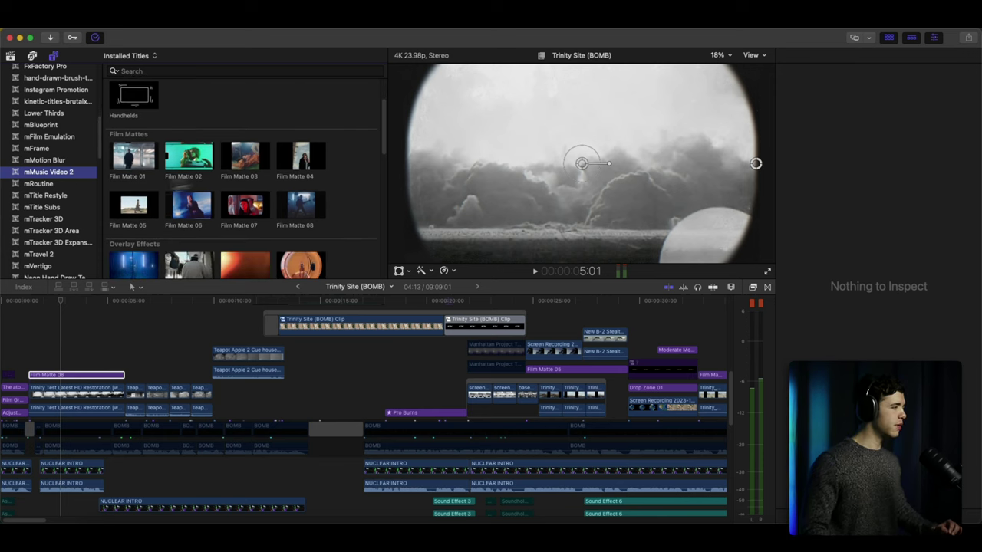
{"action": "left_click", "coordinate": [303, 201]}
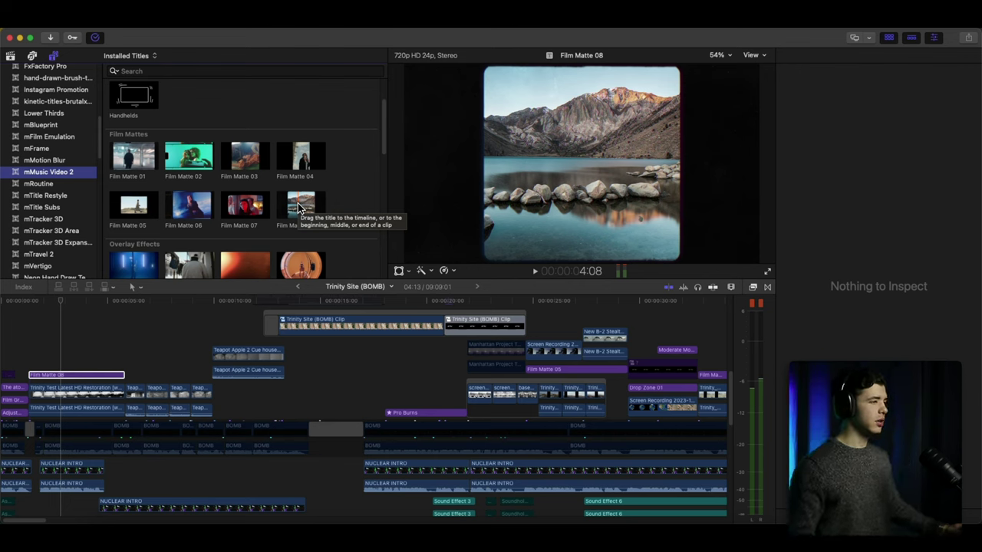
{"action": "scroll", "coordinate": [304, 187], "scroll_direction": "down", "scroll_amount": 1}
{"action": "left_click", "coordinate": [61, 375]}
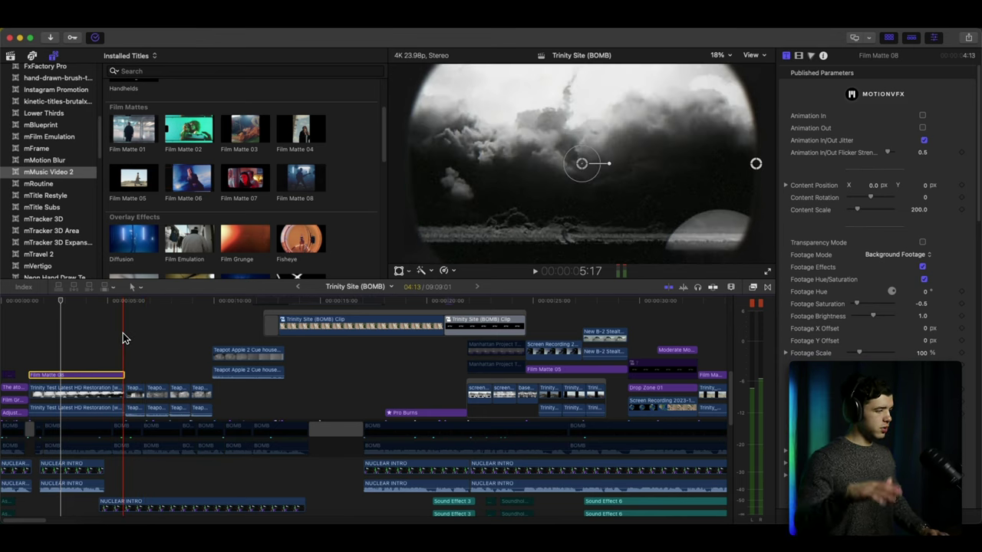
Play through the NEW MEXICO and WHITE SANDS titles, zooming the timeline out to show the stacked layers.
{"action": "key", "text": "space"}
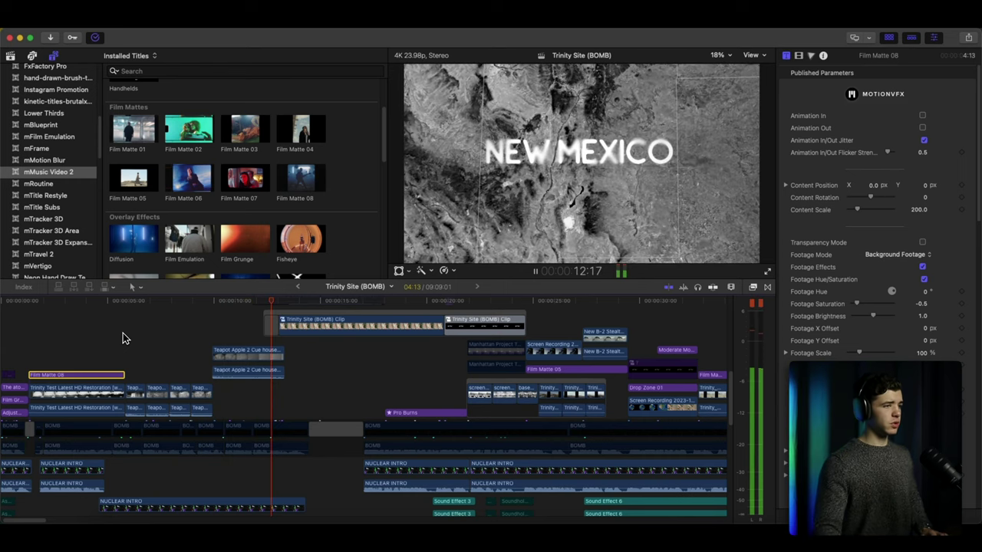
{"action": "key", "text": "space"}
{"action": "key", "text": "space"}
{"action": "key", "text": "space"}
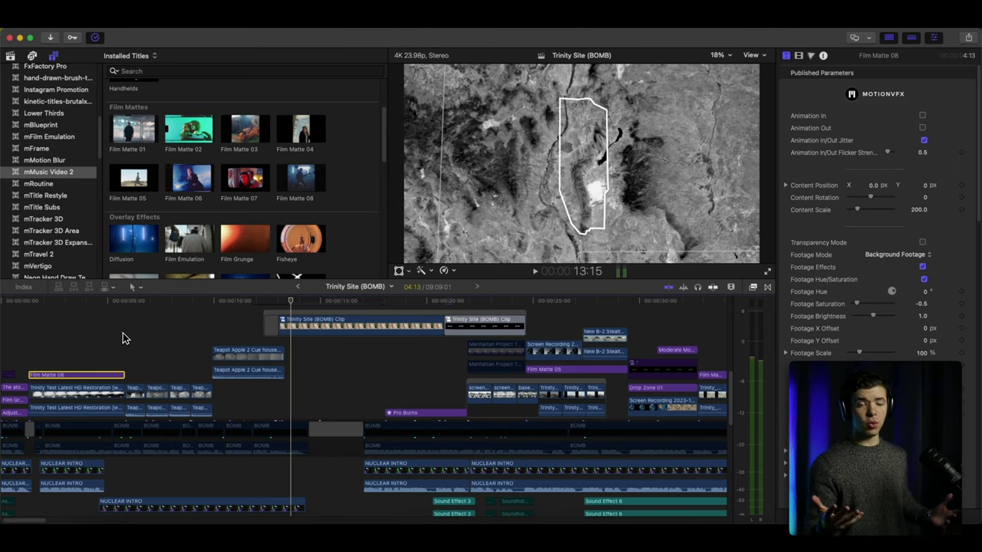
{"action": "key", "text": "space"}
{"action": "scroll", "coordinate": [123, 333], "scroll_direction": "up", "scroll_amount": 10}
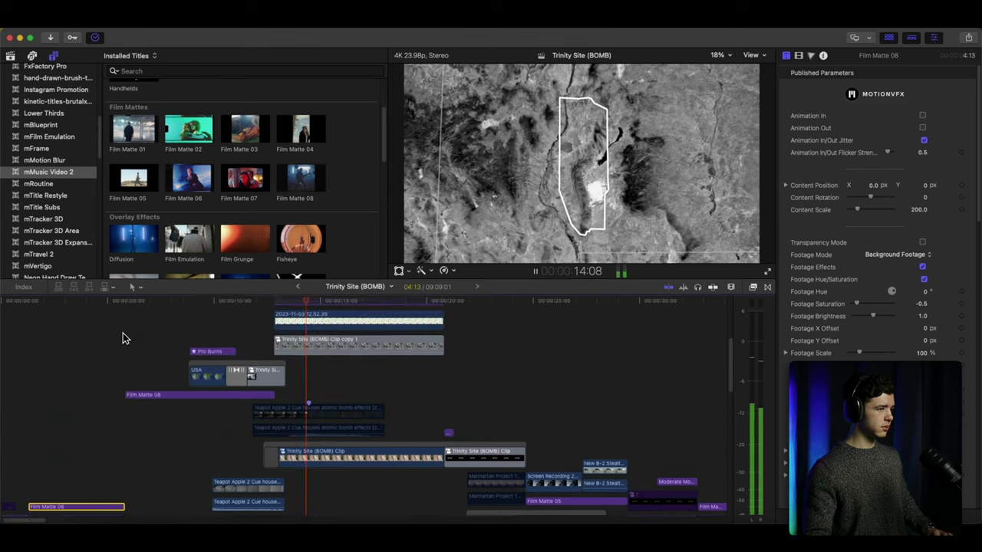
{"action": "scroll", "coordinate": [122, 333], "scroll_direction": "up", "scroll_amount": 3}
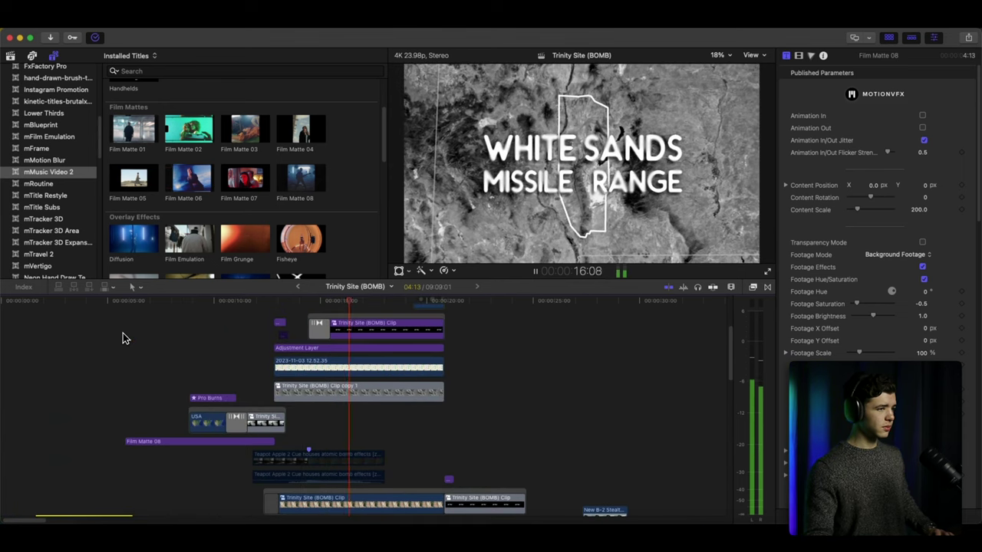
{"action": "scroll", "coordinate": [123, 338], "scroll_direction": "up", "scroll_amount": 8}
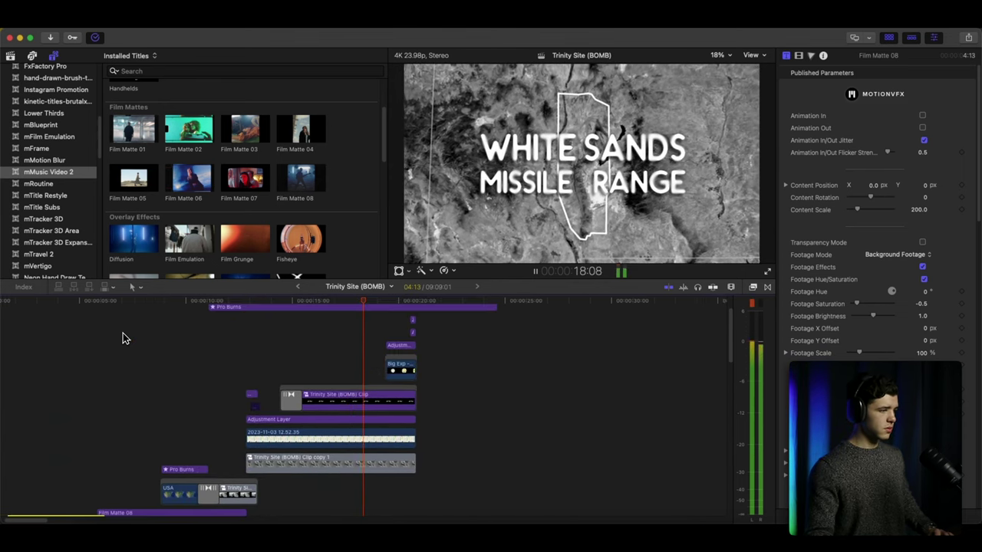
{"action": "key", "text": "super+minus"}
{"action": "scroll", "coordinate": [122, 338], "scroll_direction": "down", "scroll_amount": 3}
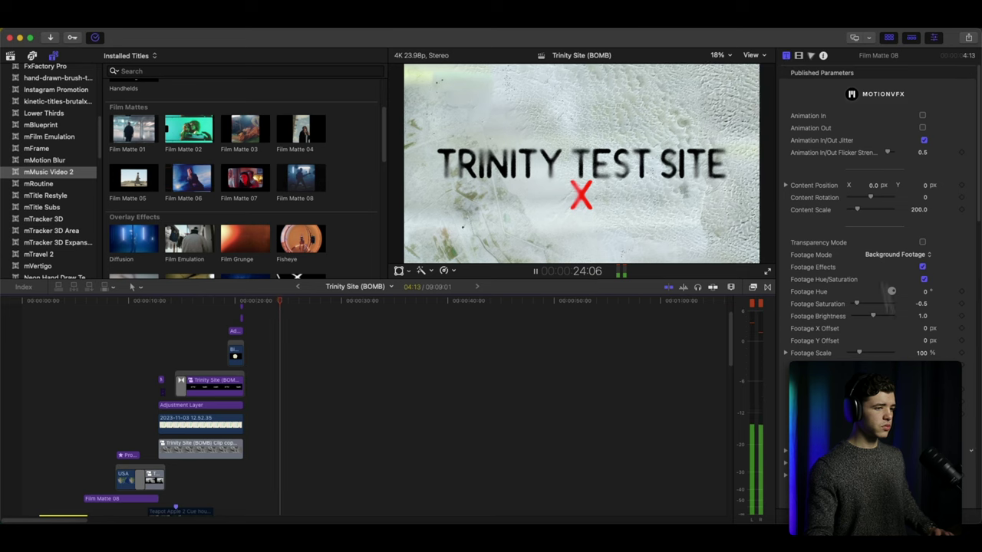
Hide the browser for a wider viewer, adjust the volume, and stop on the solar flare shot at 1:02:10.
{"action": "left_click", "coordinate": [889, 37]}
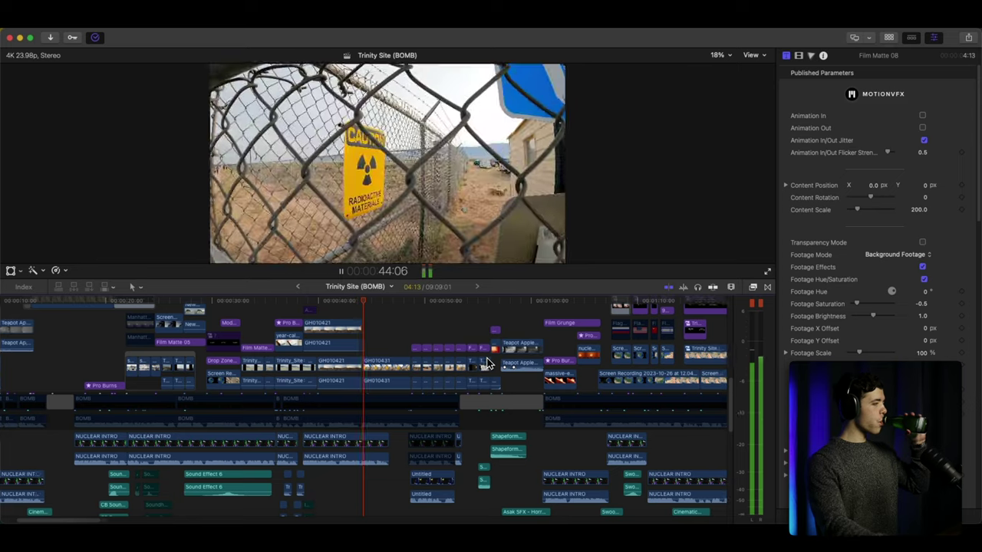
{"action": "key", "text": "XF86AudioLowerVolume"}
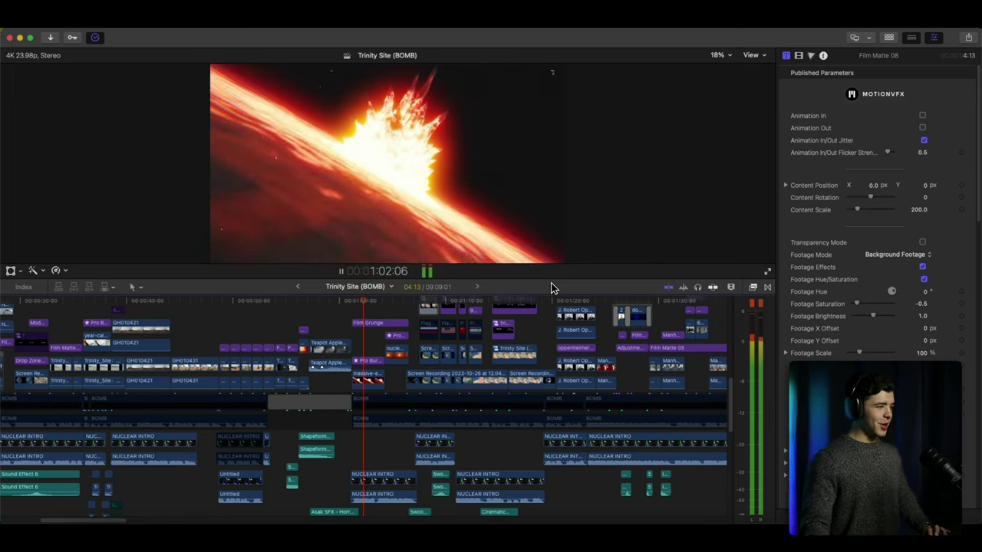
{"action": "key", "text": "space"}
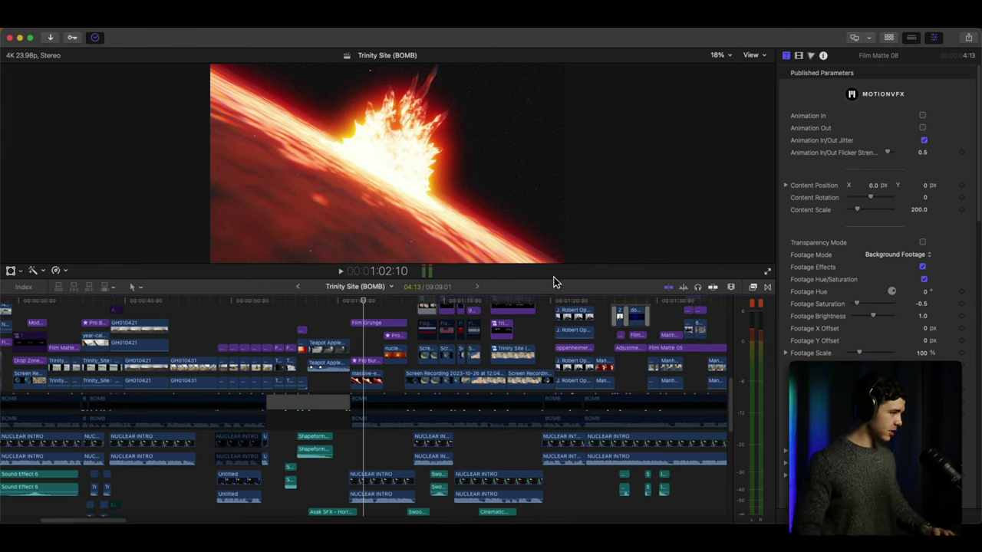
{"action": "scroll", "coordinate": [156, 326], "scroll_direction": "left", "scroll_amount": 5}
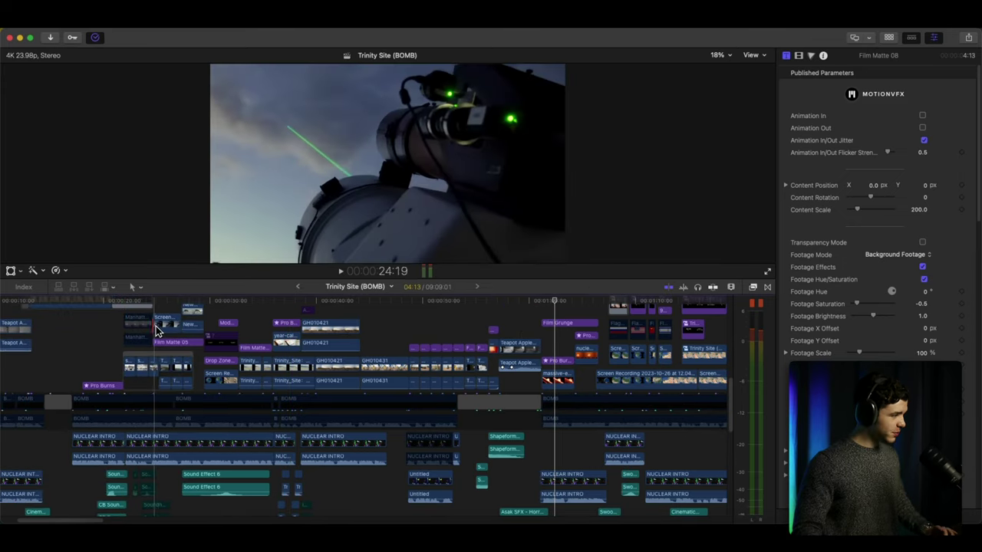
{"action": "scroll", "coordinate": [155, 326], "scroll_direction": "left", "scroll_amount": 5}
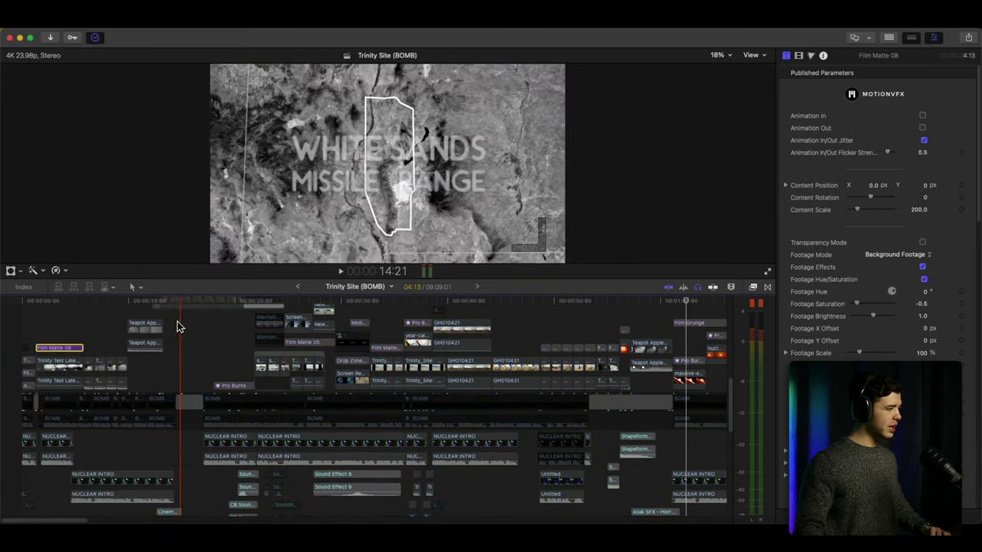
{"action": "scroll", "coordinate": [179, 322], "scroll_direction": "up", "scroll_amount": 5}
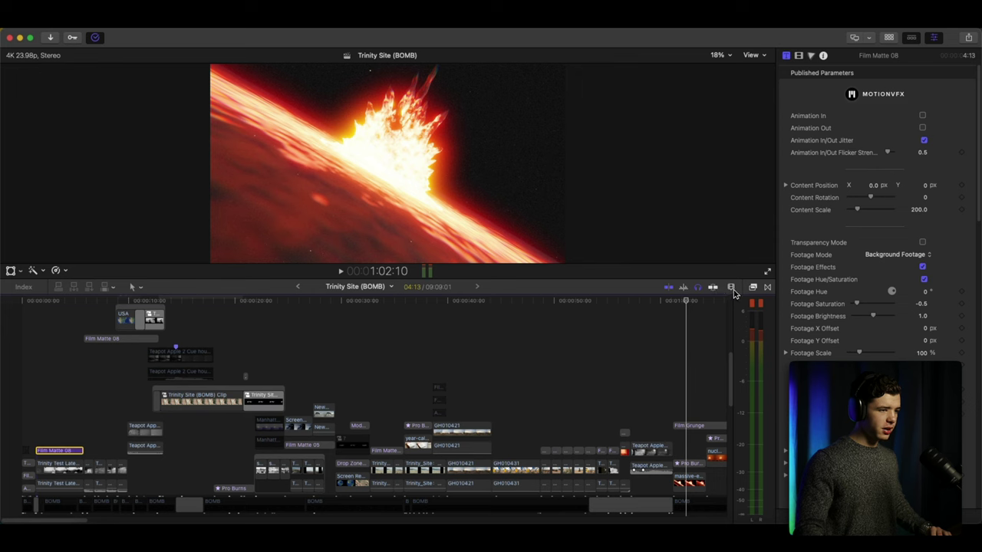
Reduce the timeline clip height and cycle through the waveform and filmstrip clip display styles.
{"action": "left_click", "coordinate": [731, 287]}
{"action": "left_click_drag", "start_coordinate": [692, 355], "coordinate": [686, 355]}
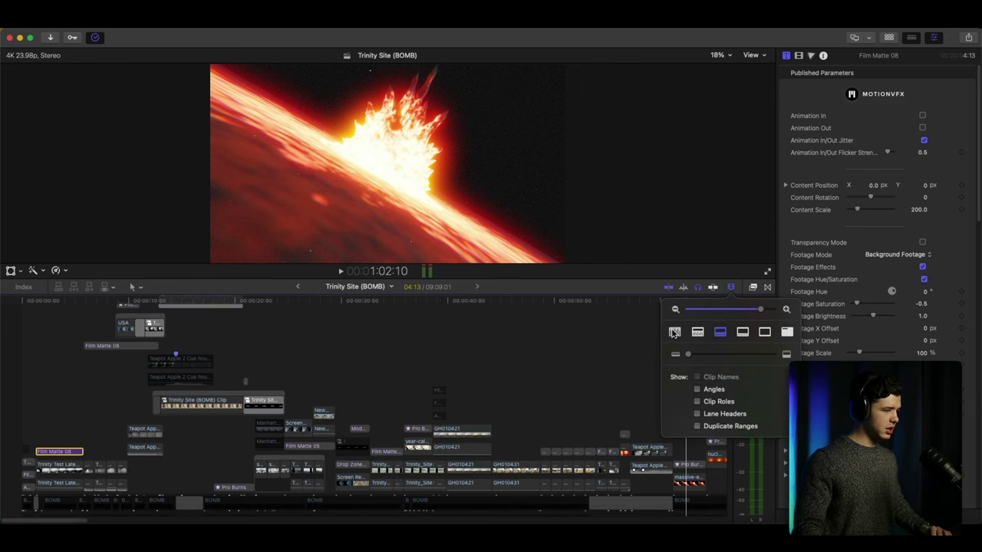
{"action": "left_click", "coordinate": [674, 332]}
{"action": "left_click", "coordinate": [698, 335]}
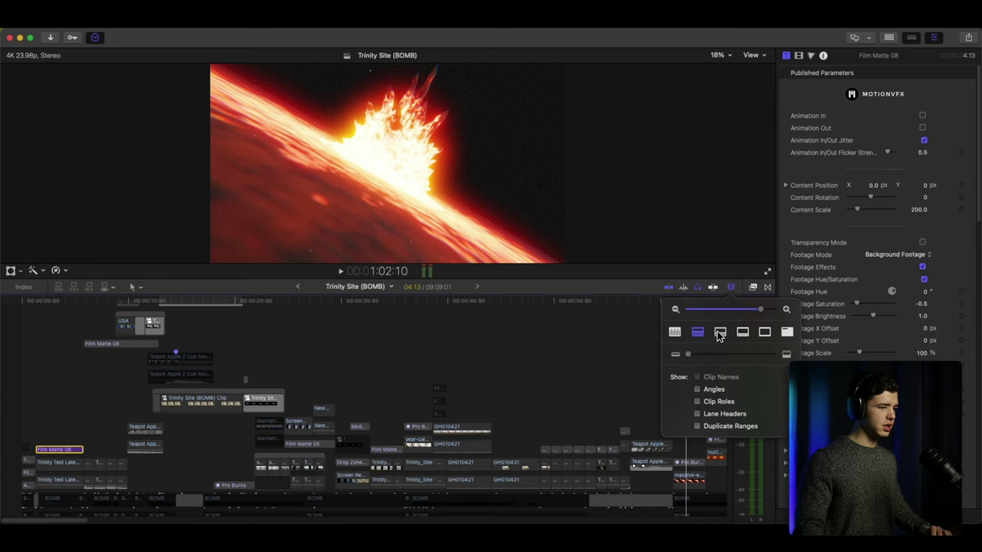
{"action": "left_click", "coordinate": [719, 333]}
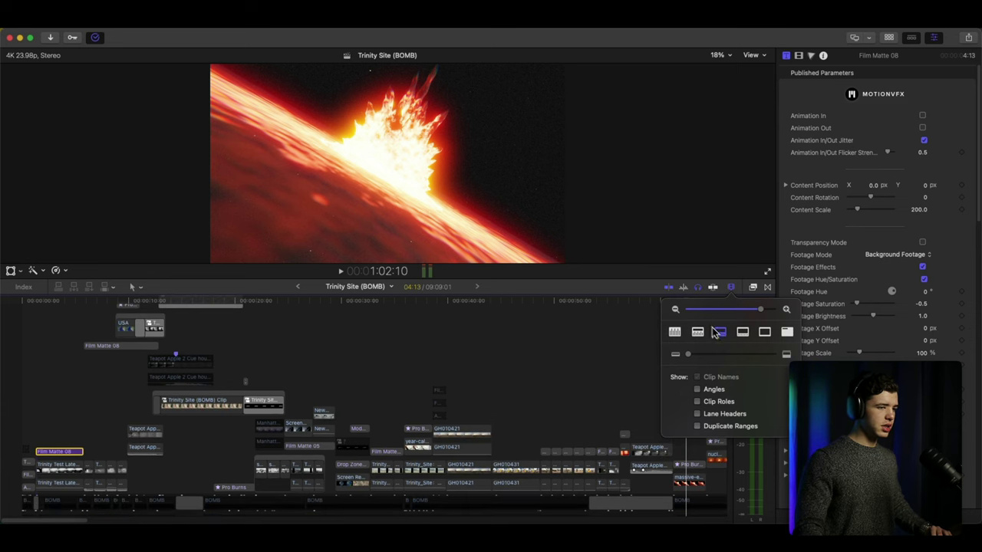
{"action": "left_click", "coordinate": [732, 290]}
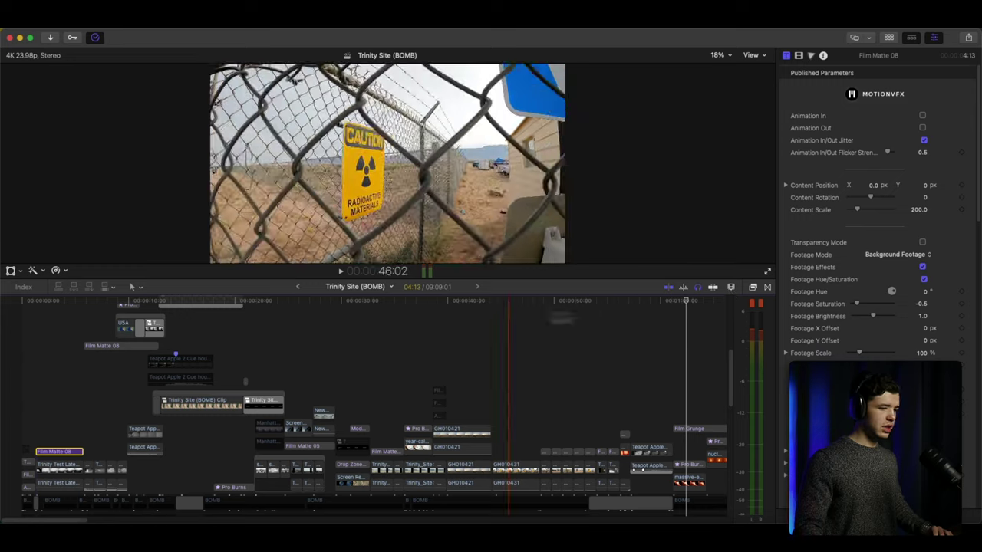
Play from the NEW MEXICO title, pausing on the outlined range map and the WHITE SANDS MISSILE RANGE title.
{"action": "scroll", "coordinate": [151, 353], "scroll_direction": "up", "scroll_amount": 5}
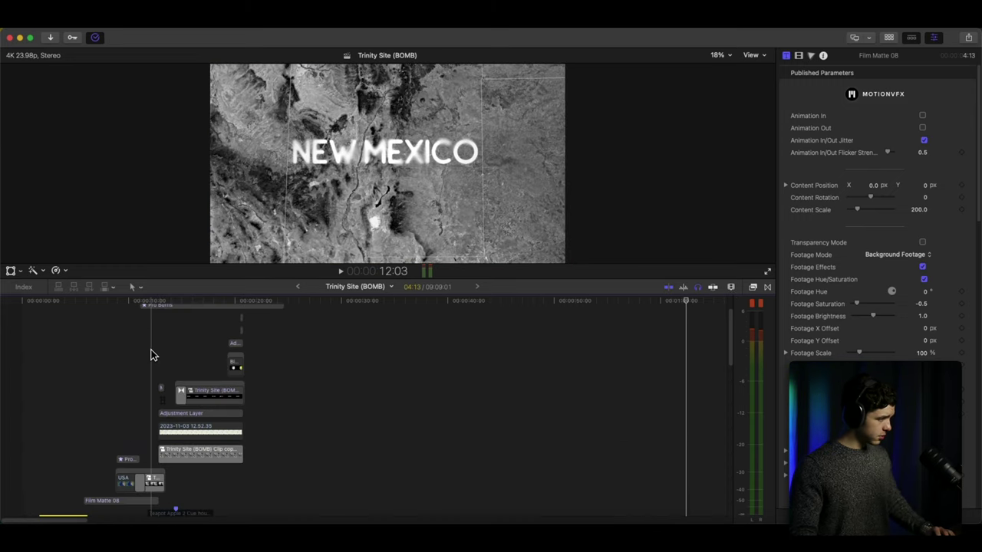
{"action": "scroll", "coordinate": [152, 355], "scroll_direction": "up", "scroll_amount": 3}
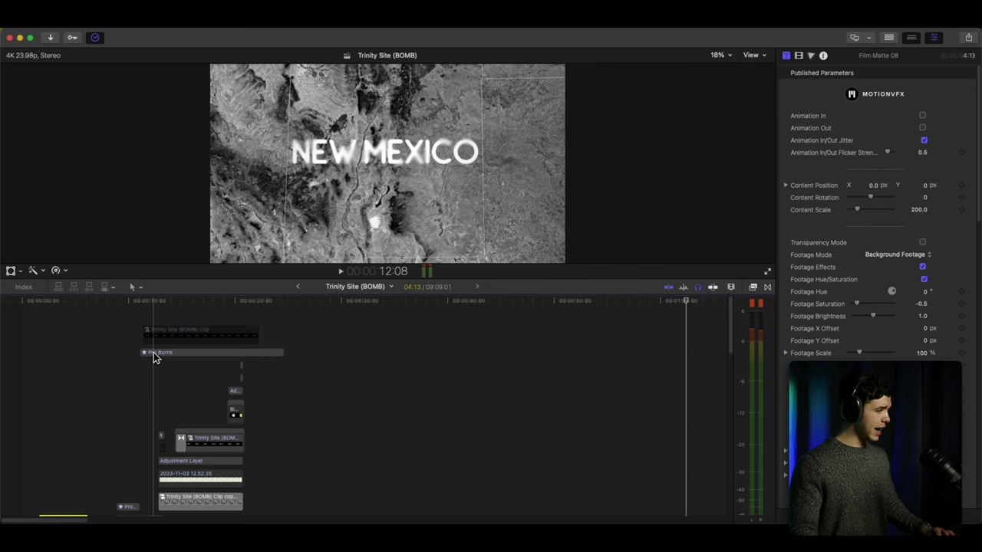
{"action": "scroll", "coordinate": [150, 355], "scroll_direction": "down", "scroll_amount": 3}
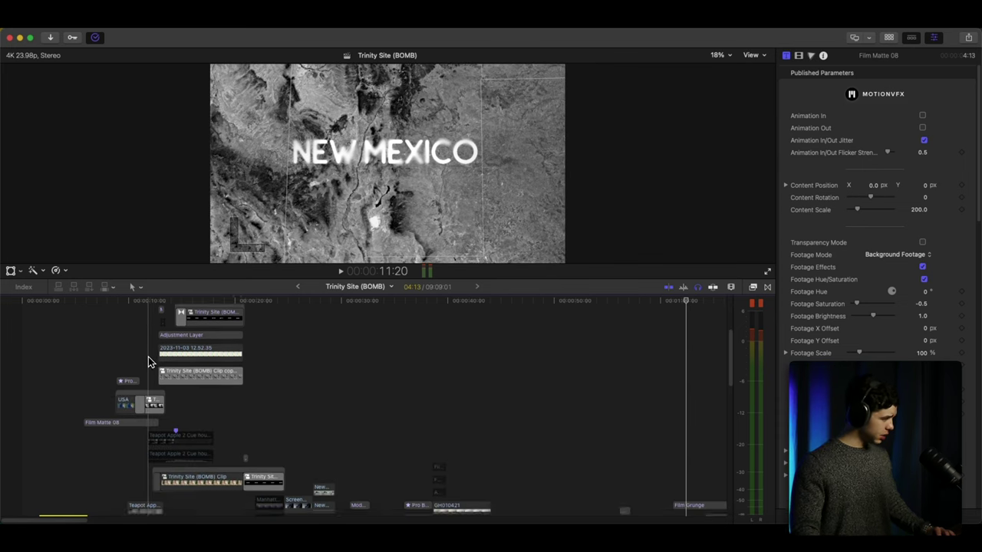
{"action": "key", "text": "space"}
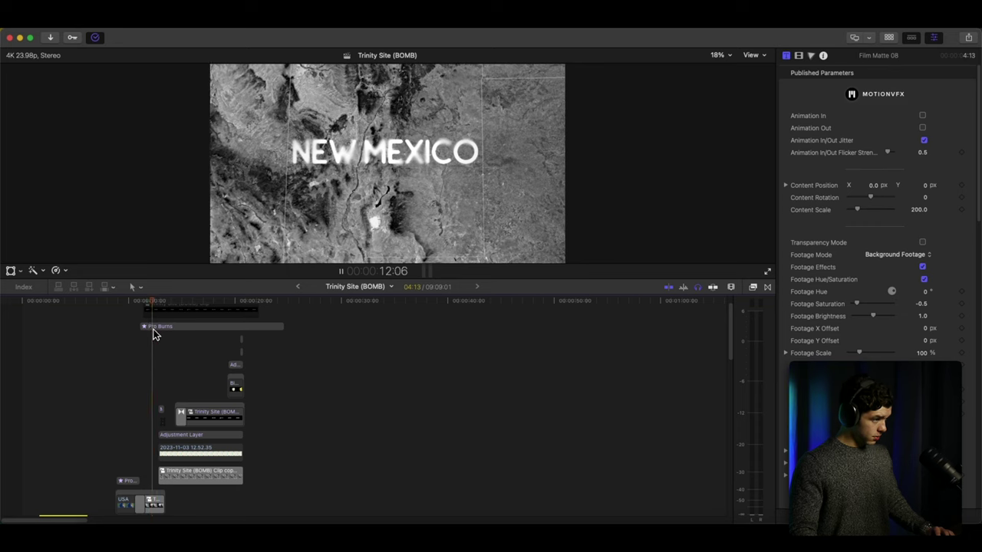
{"action": "key", "text": "space"}
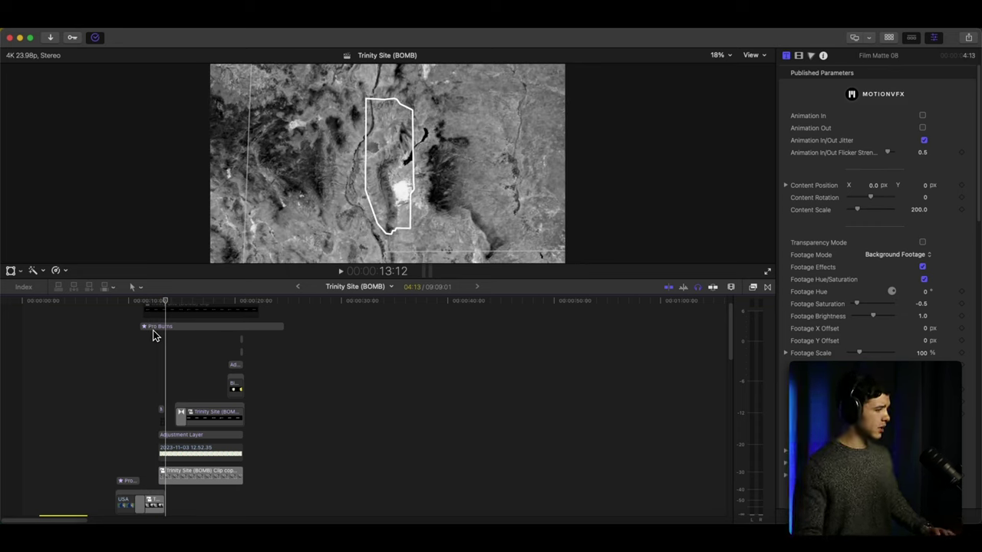
{"action": "key", "text": "space"}
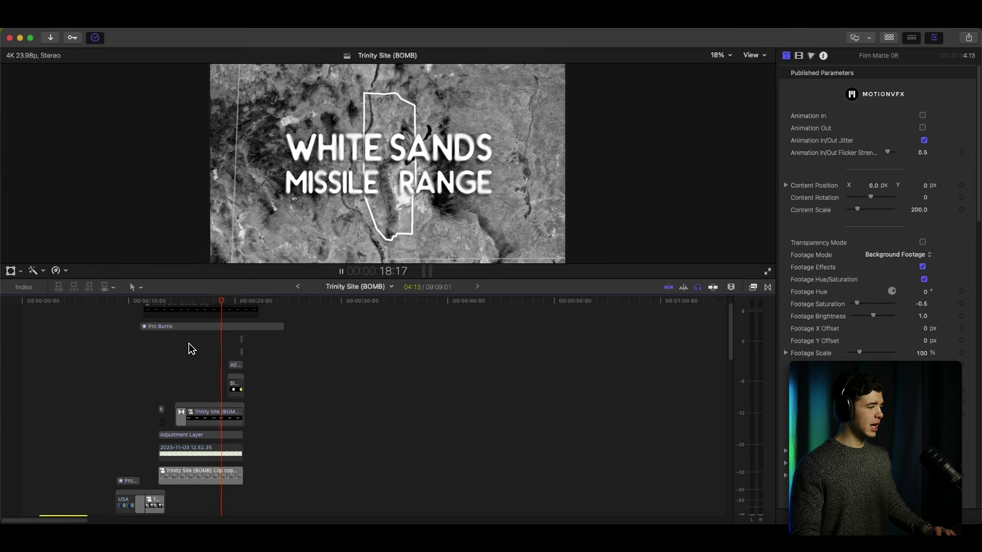
{"action": "key", "text": "space"}
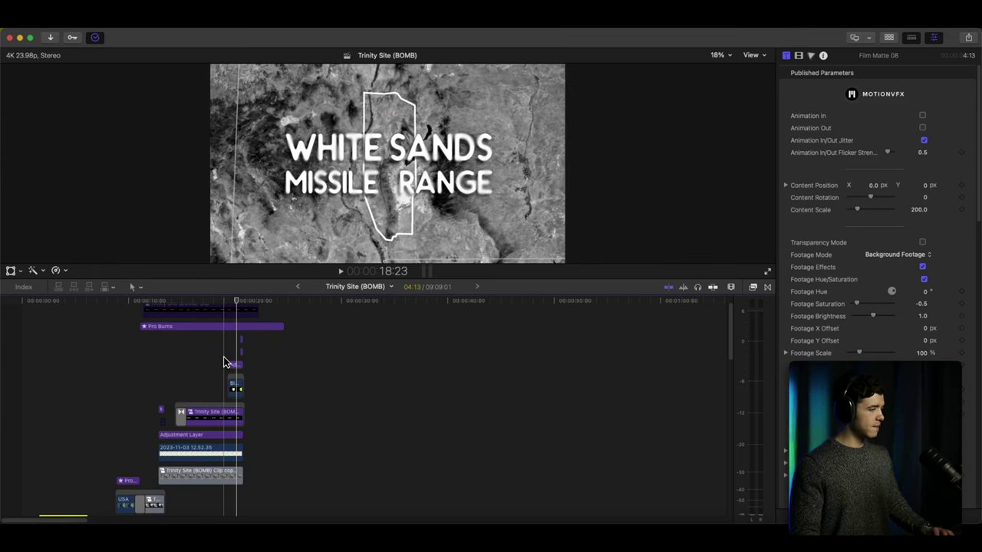
{"action": "key", "text": "space"}
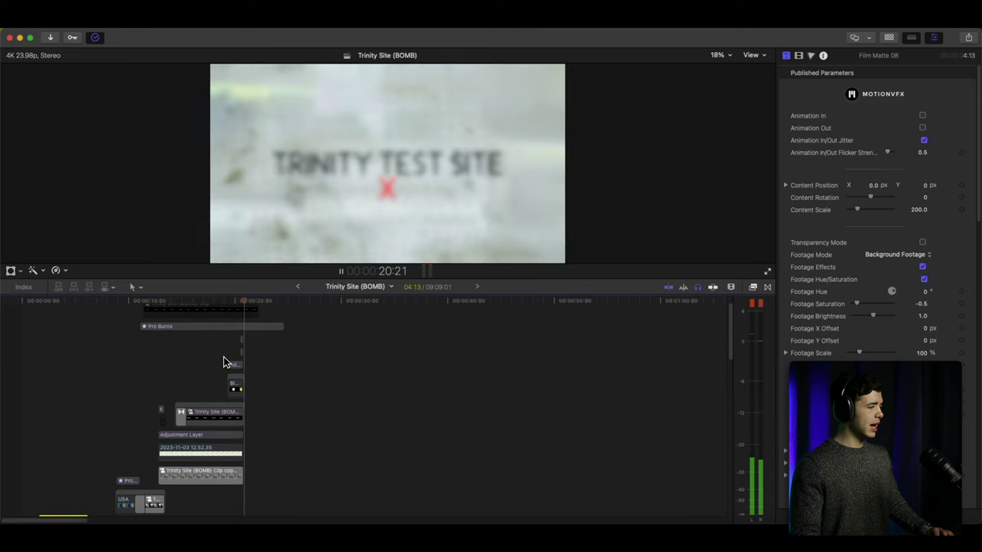
Clear the selection and replay WHITE SANDS MISSILE RANGE through the TRINITY TEST SITE title twice.
{"action": "left_click", "coordinate": [226, 357]}
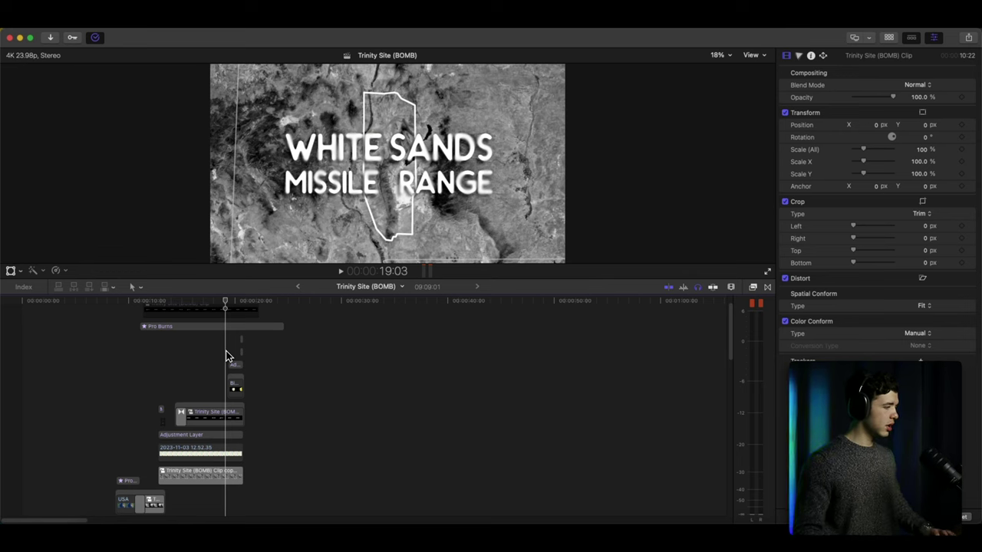
{"action": "key", "text": "space"}
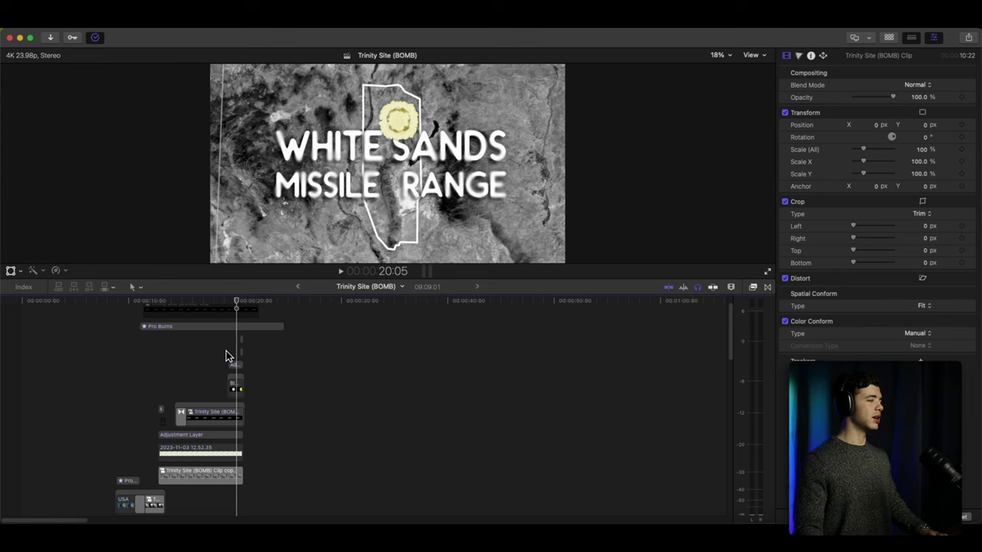
{"action": "key", "text": "space"}
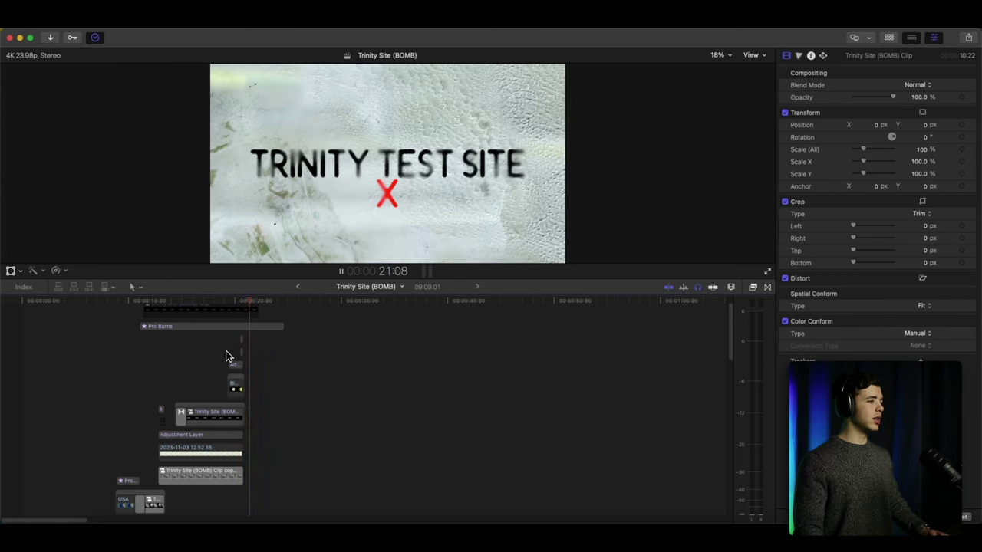
{"action": "key", "text": "space"}
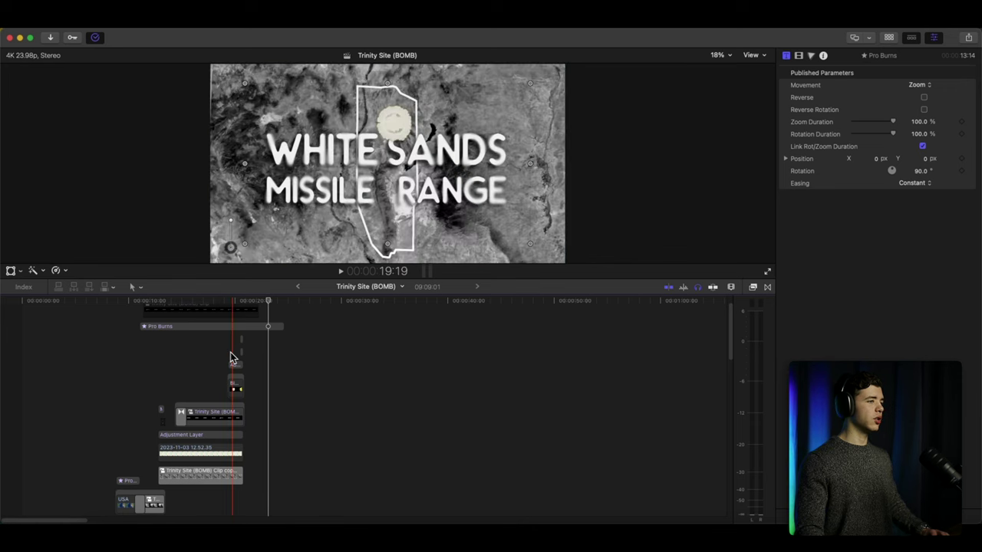
{"action": "left_click", "coordinate": [238, 354]}
{"action": "key", "text": "space"}
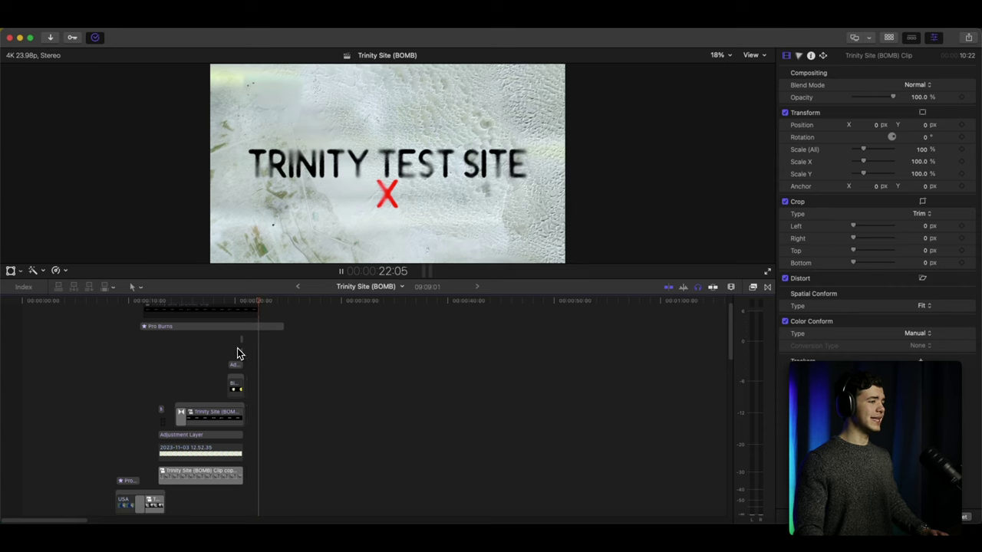
{"action": "key", "text": "space"}
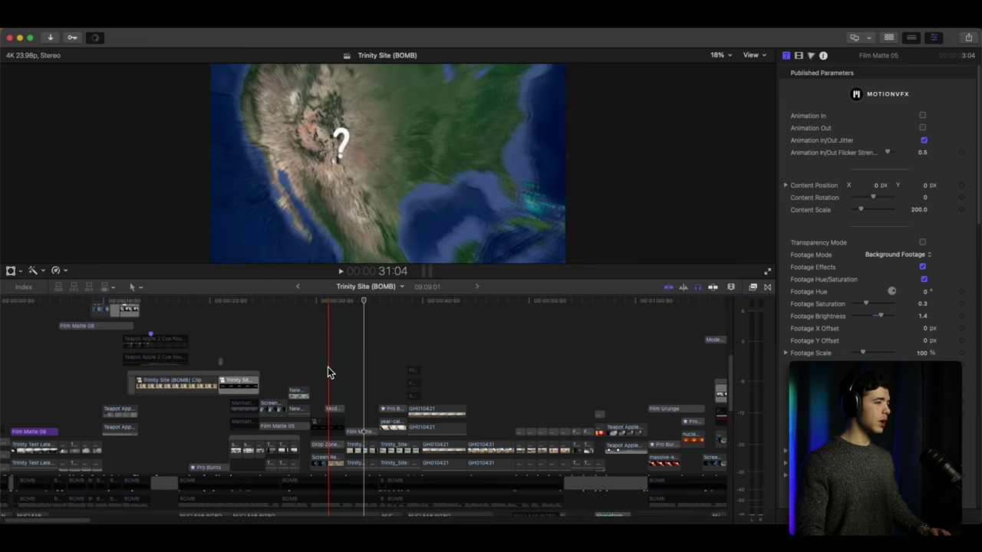
Play from the US map through the desert and globe shots, then select the Film Matte 05 clip at 33:12.
{"action": "left_click", "coordinate": [321, 367]}
{"action": "key", "text": "space"}
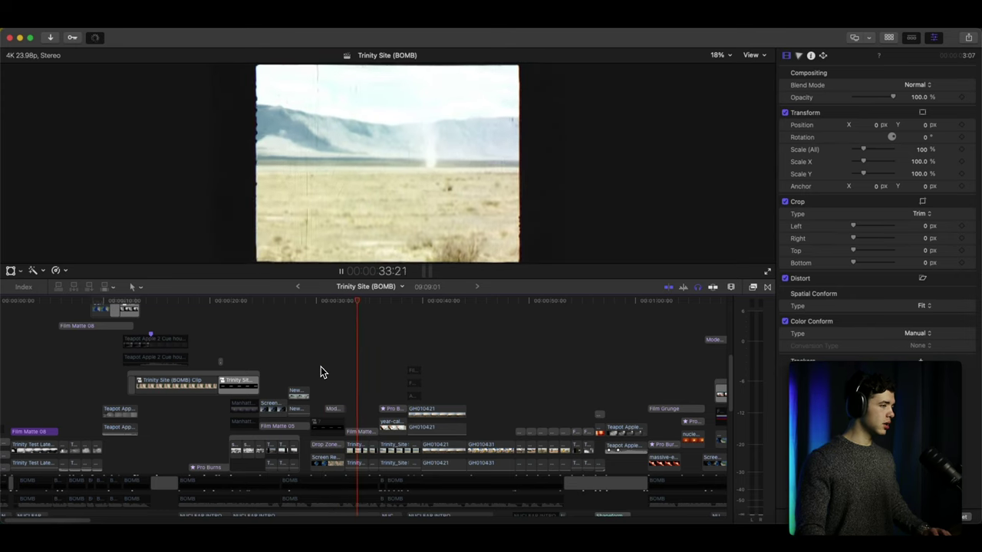
{"action": "scroll", "coordinate": [321, 372], "scroll_direction": "down", "scroll_amount": 4}
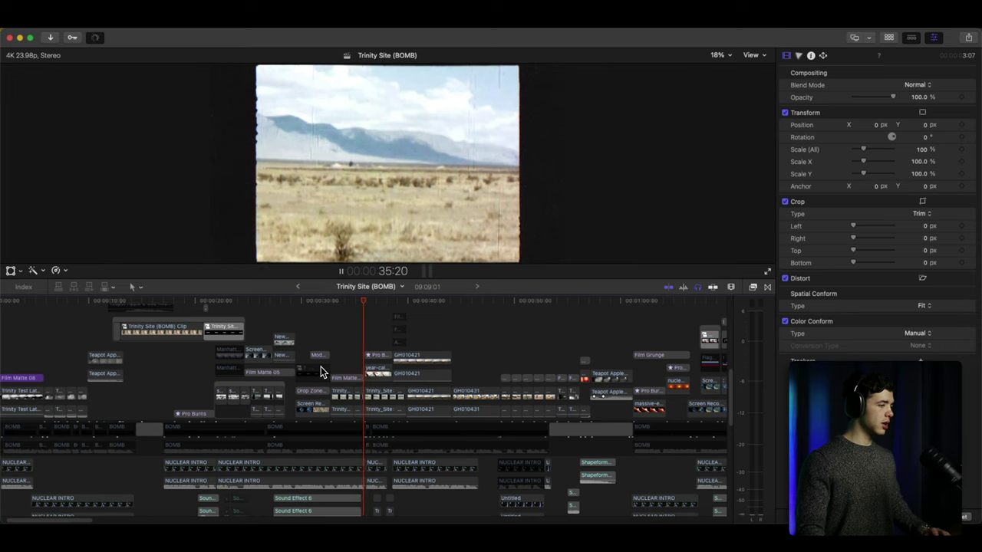
{"action": "key", "text": "space"}
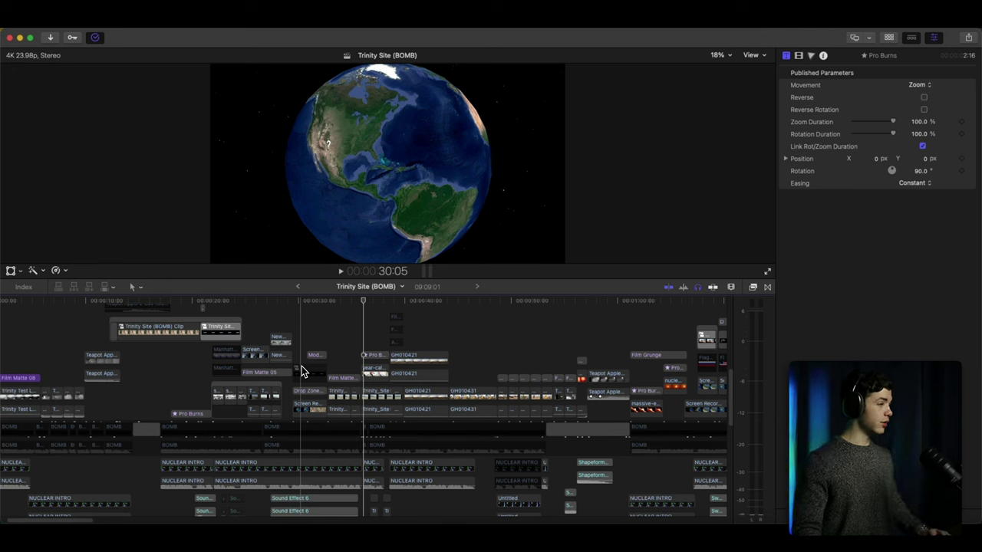
{"action": "key", "text": "space"}
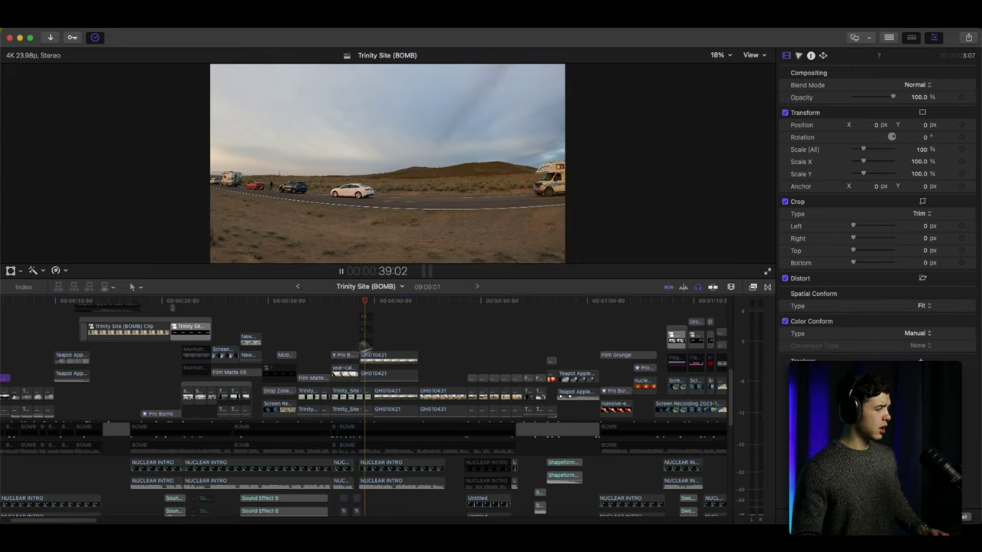
{"action": "key", "text": "space"}
{"action": "left_click", "coordinate": [303, 379]}
{"action": "left_click", "coordinate": [303, 379]}
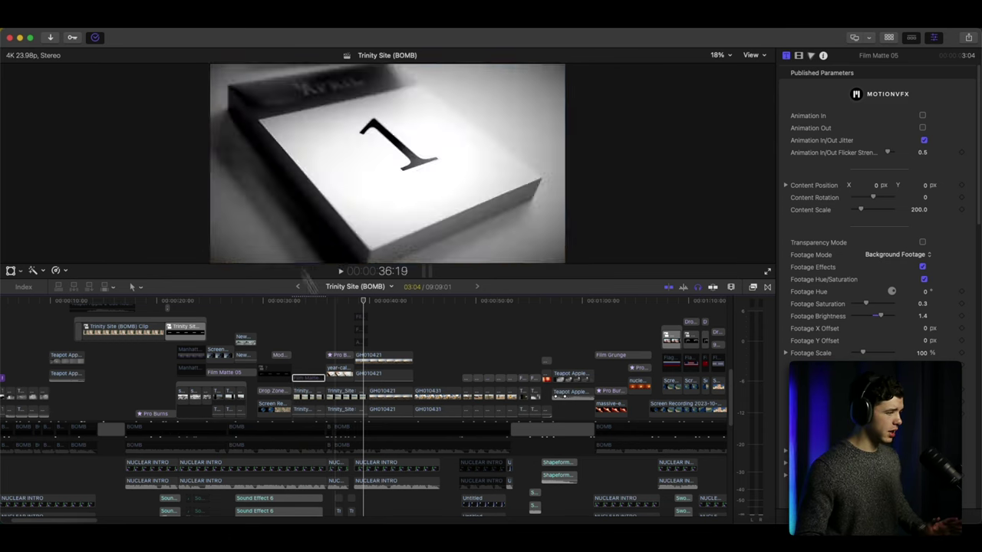
{"action": "left_click", "coordinate": [302, 380]}
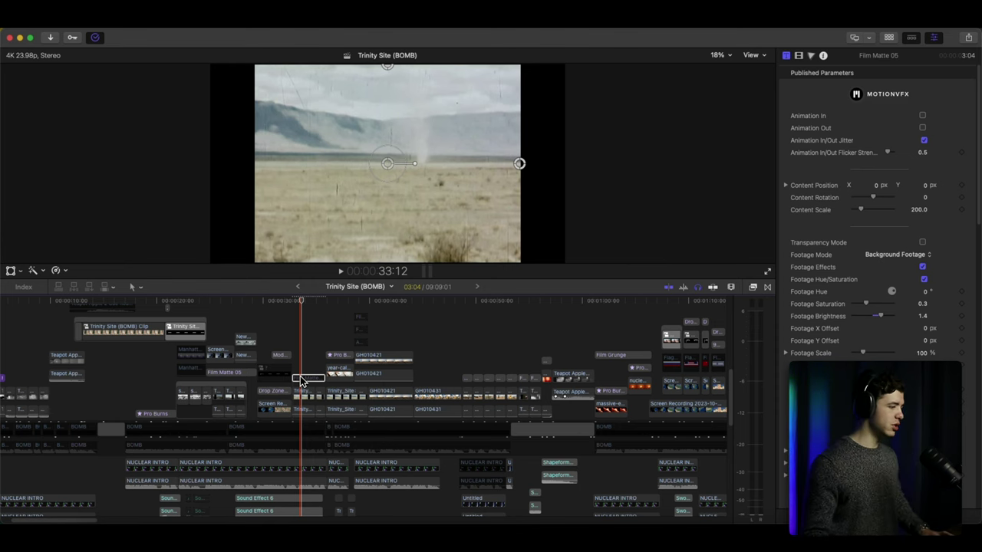
Play from the dust devil shot to the sunset roadside at 42:10 while scrolling down to the music lanes.
{"action": "scroll", "coordinate": [301, 381], "scroll_direction": "down", "scroll_amount": 5}
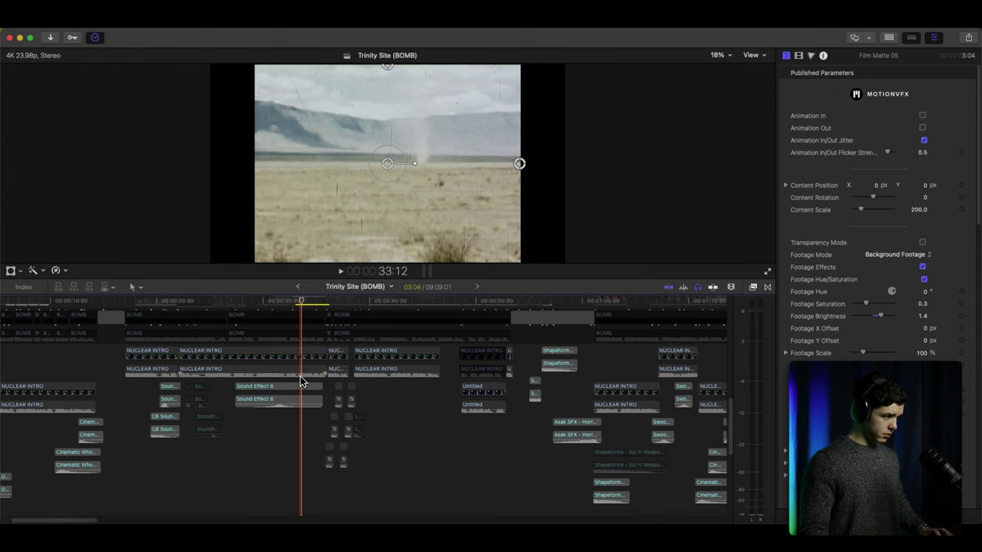
{"action": "key", "text": "space"}
{"action": "scroll", "coordinate": [300, 382], "scroll_direction": "up", "scroll_amount": 3}
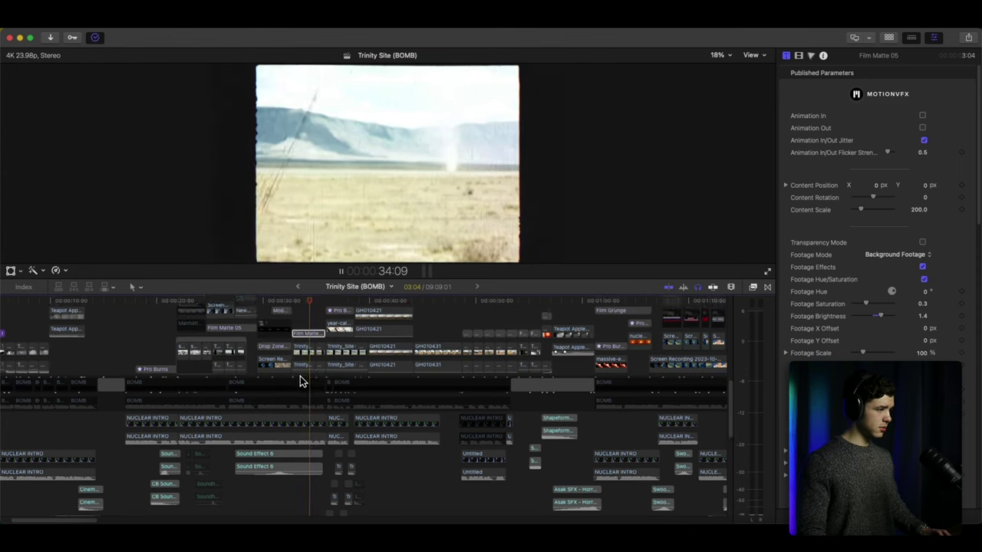
{"action": "scroll", "coordinate": [300, 381], "scroll_direction": "up", "scroll_amount": 3}
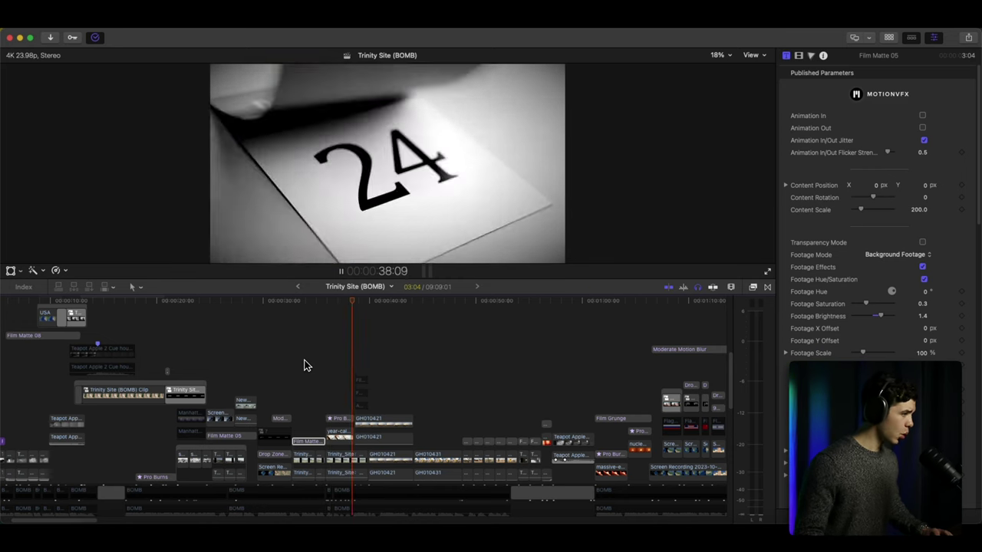
{"action": "scroll", "coordinate": [303, 365], "scroll_direction": "down", "scroll_amount": 5}
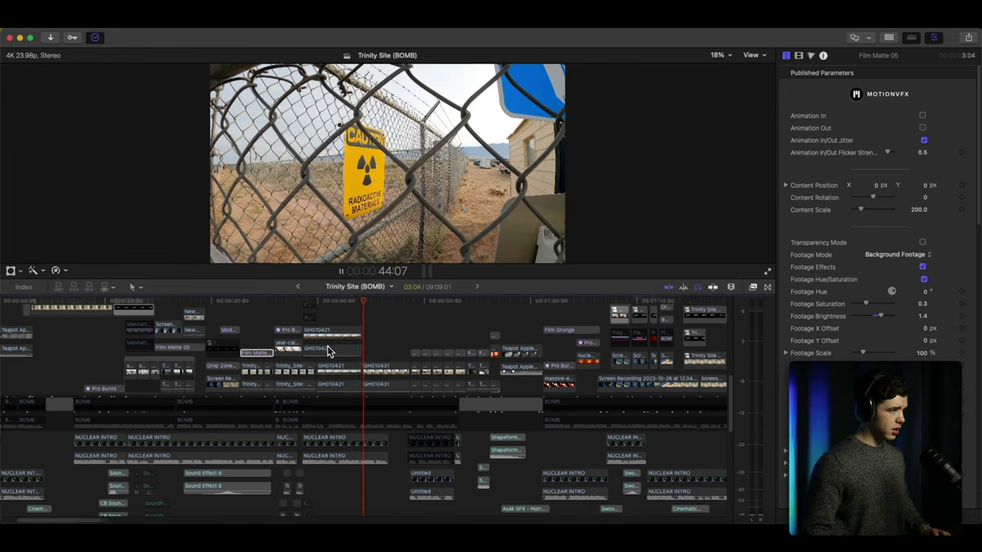
{"action": "scroll", "coordinate": [356, 342], "scroll_direction": "down", "scroll_amount": 10}
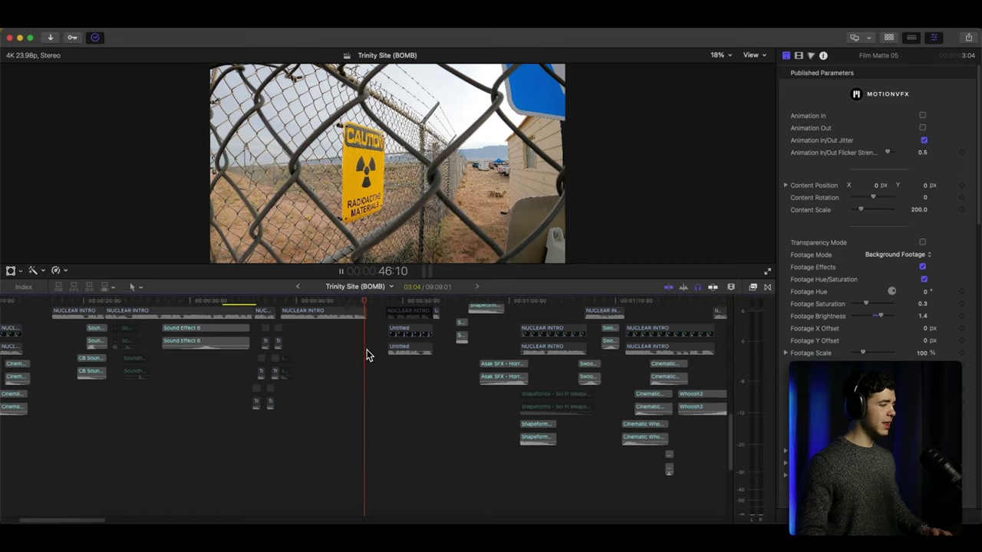
{"action": "key", "text": "space"}
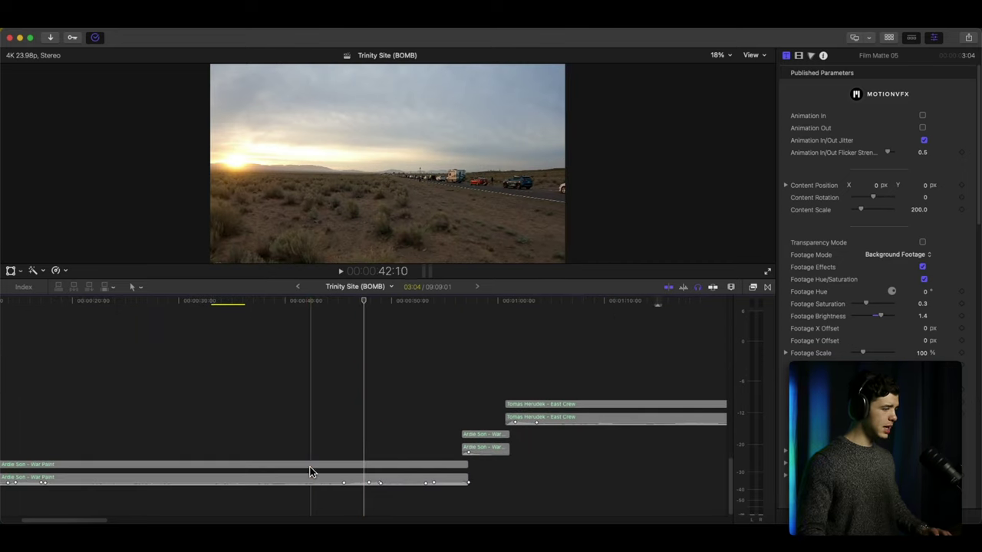
Unsolo the War Paint music clip and play the full edit to 00:00:51:12.
{"action": "left_click", "coordinate": [312, 466]}
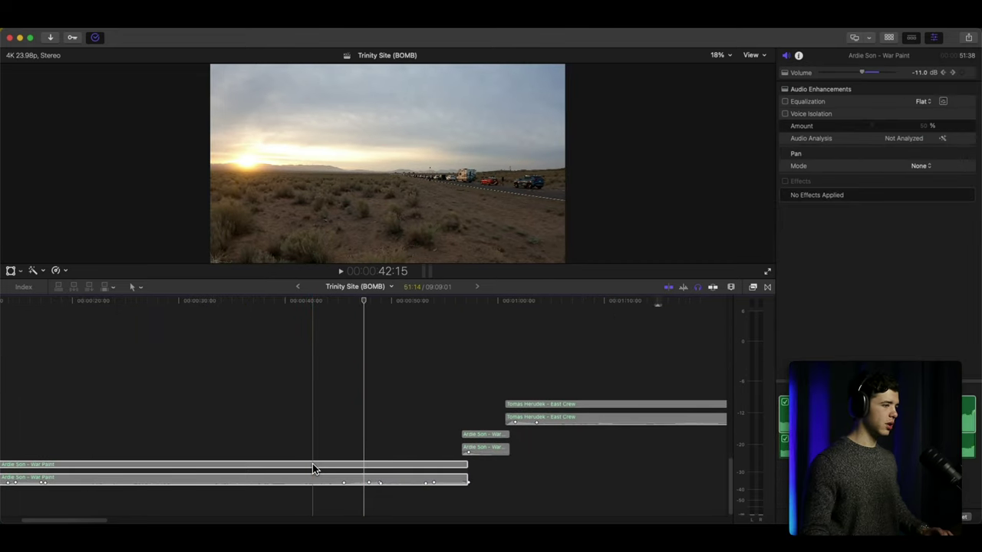
{"action": "key", "text": "alt+s"}
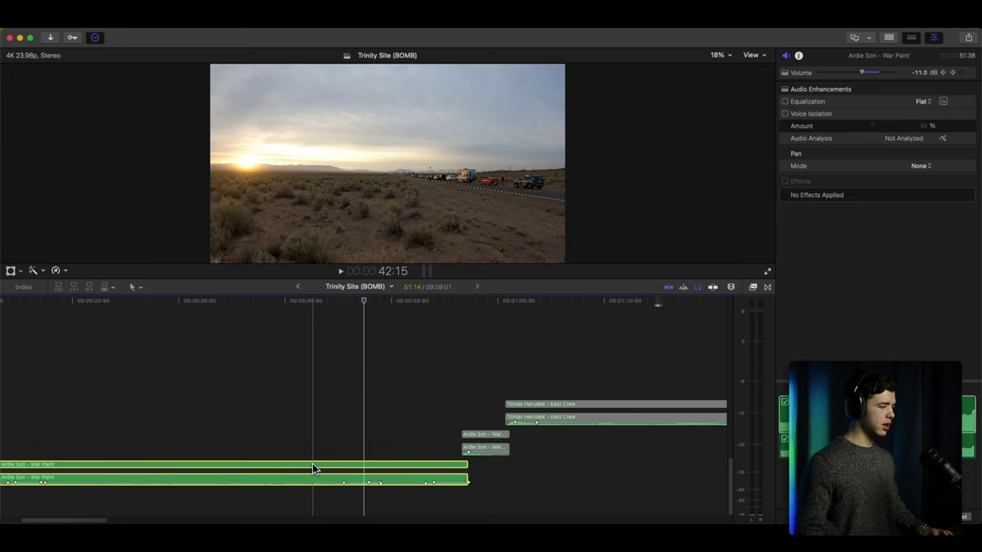
{"action": "key", "text": "space"}
{"action": "scroll", "coordinate": [322, 453], "scroll_direction": "up", "scroll_amount": 5}
{"action": "scroll", "coordinate": [322, 448], "scroll_direction": "up", "scroll_amount": 2}
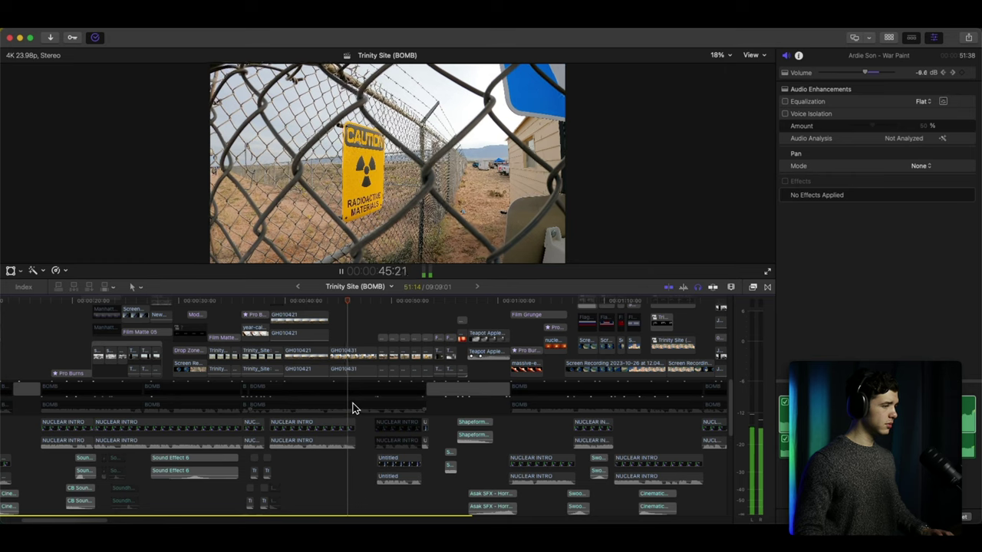
{"action": "scroll", "coordinate": [353, 399], "scroll_direction": "right", "scroll_amount": 1}
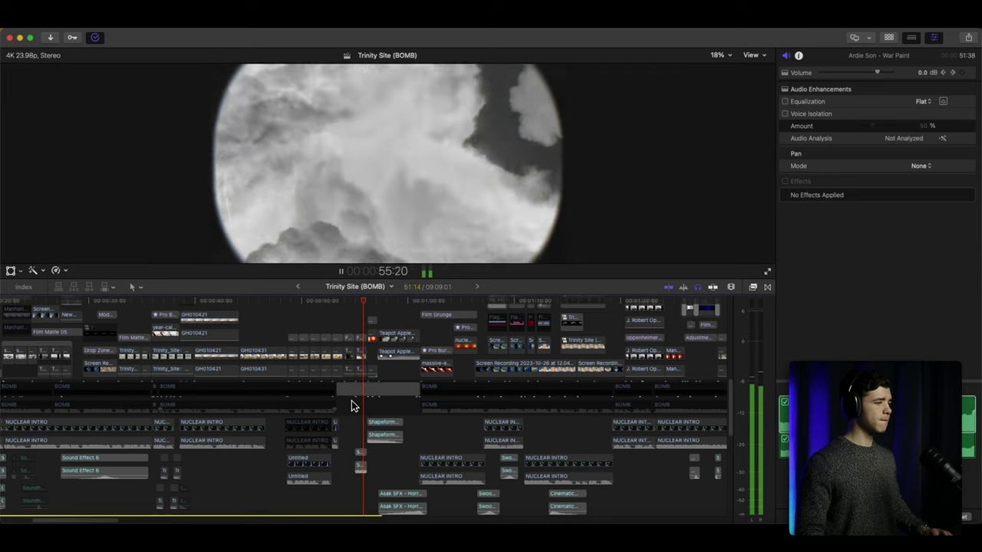
{"action": "key", "text": "space"}
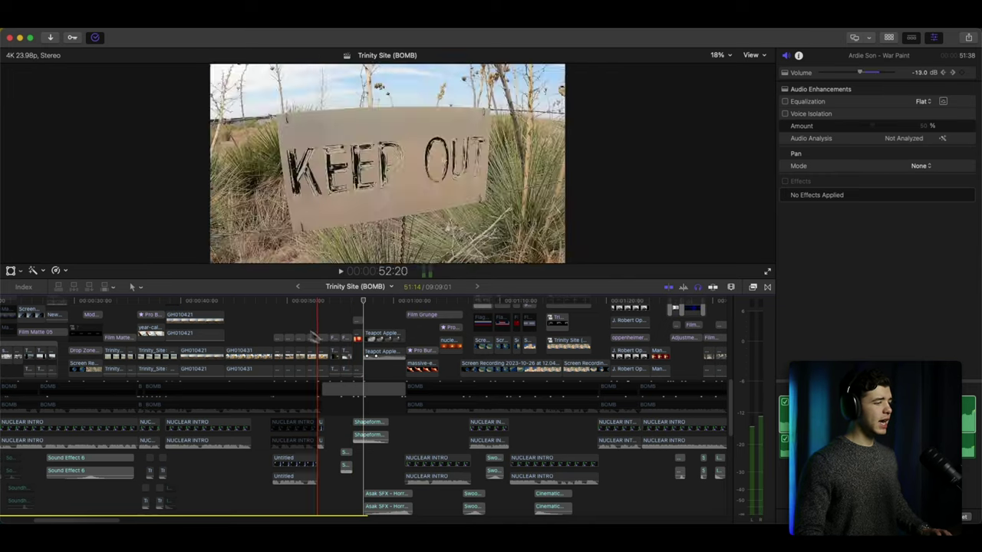
{"action": "left_click", "coordinate": [273, 320]}
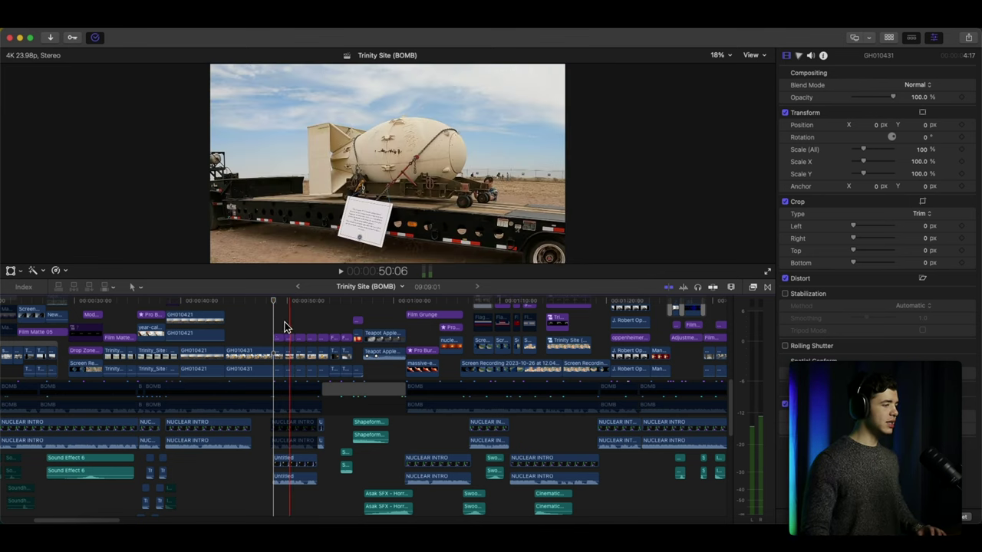
{"action": "key", "text": "super+equal"}
{"action": "key", "text": "super+equal"}
{"action": "key", "text": "super+equal"}
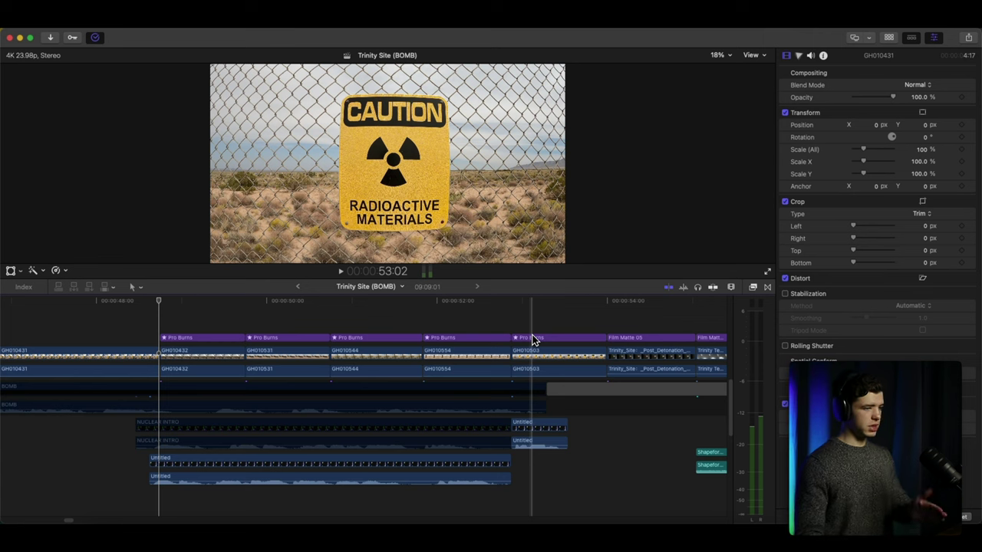
{"action": "key", "text": "space"}
{"action": "key", "text": "super+minus"}
{"action": "key", "text": "super+minus"}
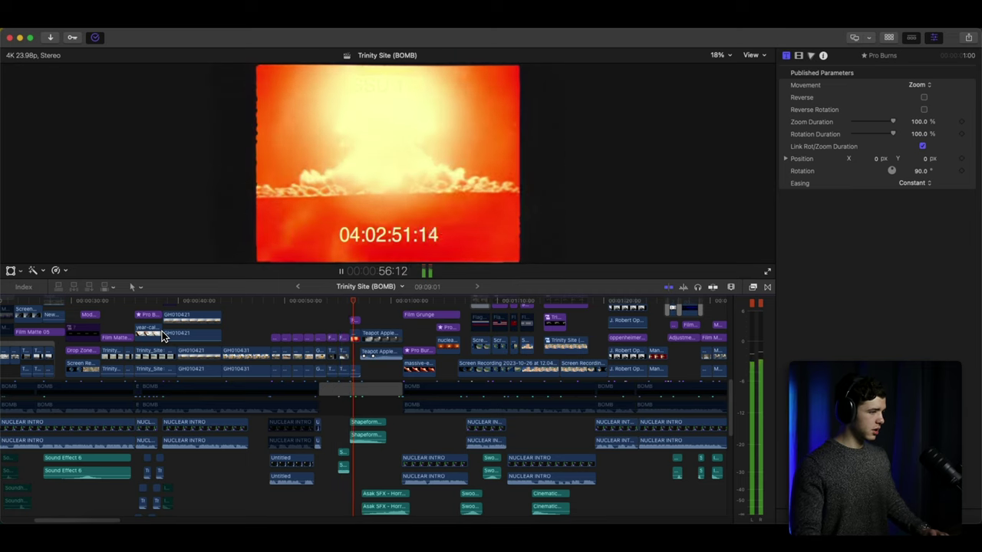
{"action": "key", "text": "space"}
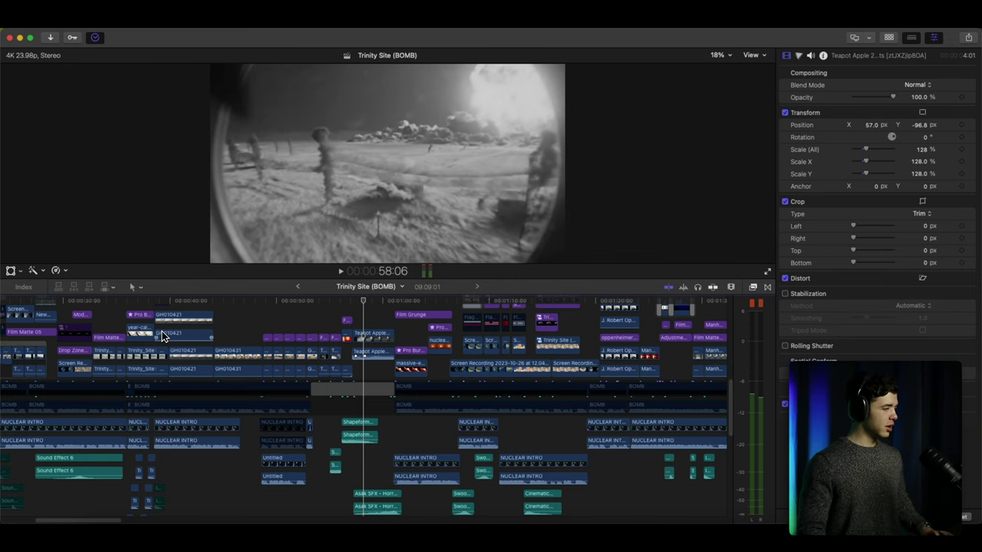
{"action": "key", "text": "space"}
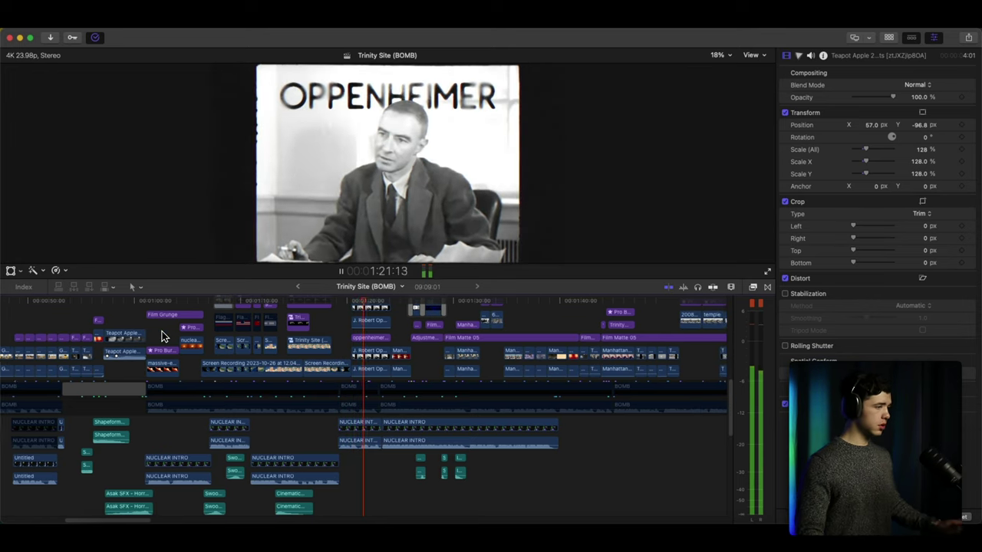
{"action": "scroll", "coordinate": [162, 336], "scroll_direction": "up", "scroll_amount": 5}
{"action": "scroll", "coordinate": [161, 336], "scroll_direction": "down", "scroll_amount": 5}
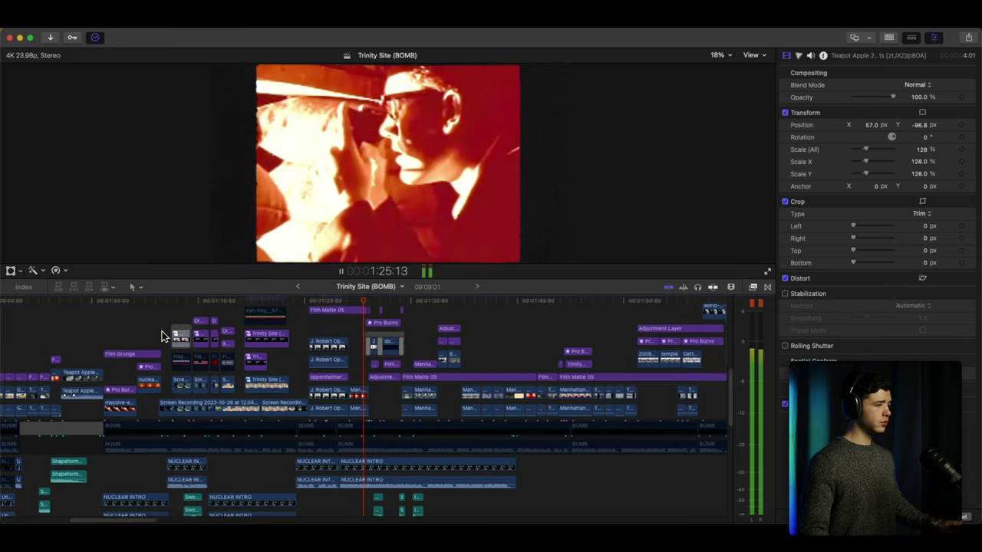
{"action": "left_click_drag", "start_coordinate": [550, 277], "coordinate": [549, 290]}
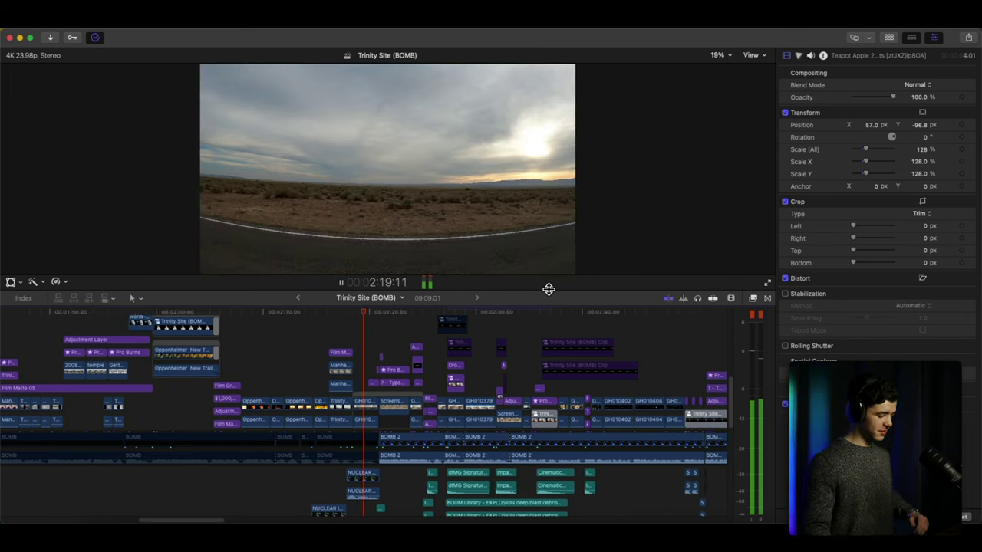
Stop playback and move the timeline back toward the 1:01 mark.
{"action": "key", "text": "space"}
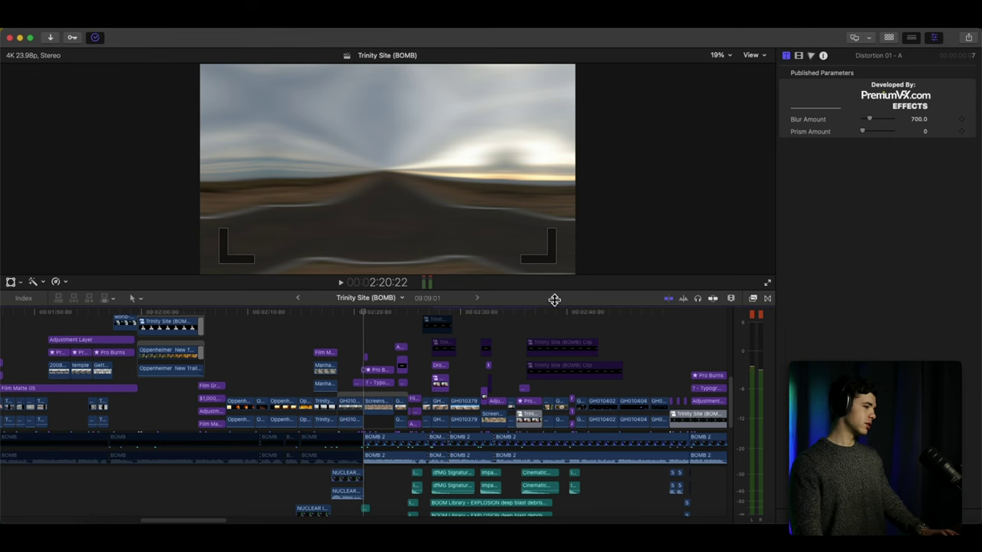
{"action": "left_click", "coordinate": [266, 329]}
{"action": "scroll", "coordinate": [263, 329], "scroll_direction": "left", "scroll_amount": 10}
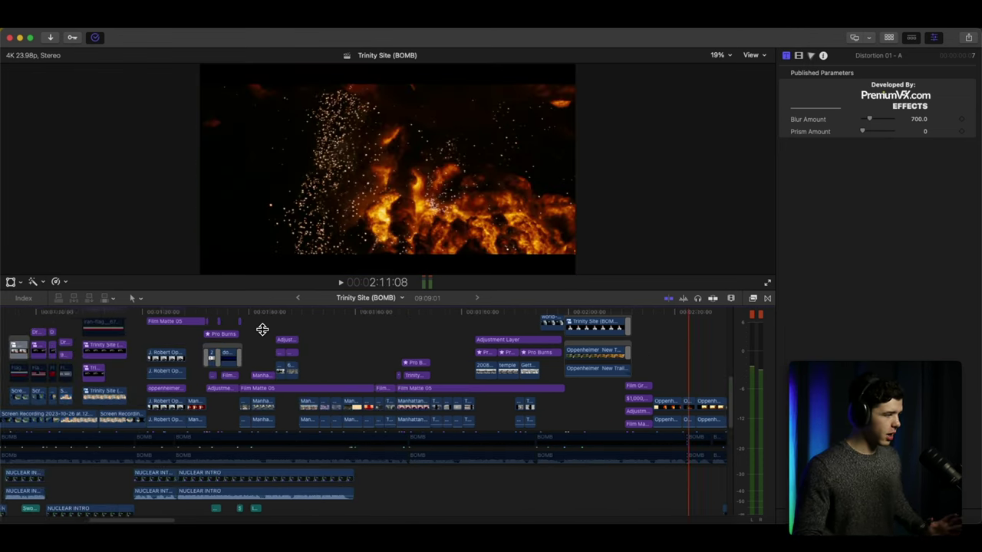
{"action": "scroll", "coordinate": [263, 329], "scroll_direction": "left", "scroll_amount": 2}
{"action": "scroll", "coordinate": [263, 329], "scroll_direction": "left", "scroll_amount": 15}
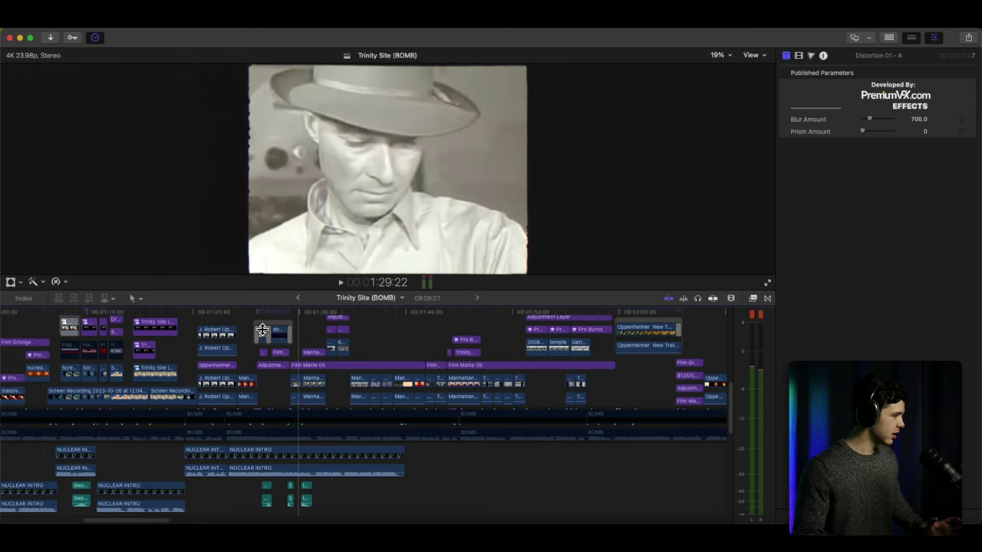
Select the Film Grunge effect clip and play from the atom animation.
{"action": "scroll", "coordinate": [262, 332], "scroll_direction": "right", "scroll_amount": 10}
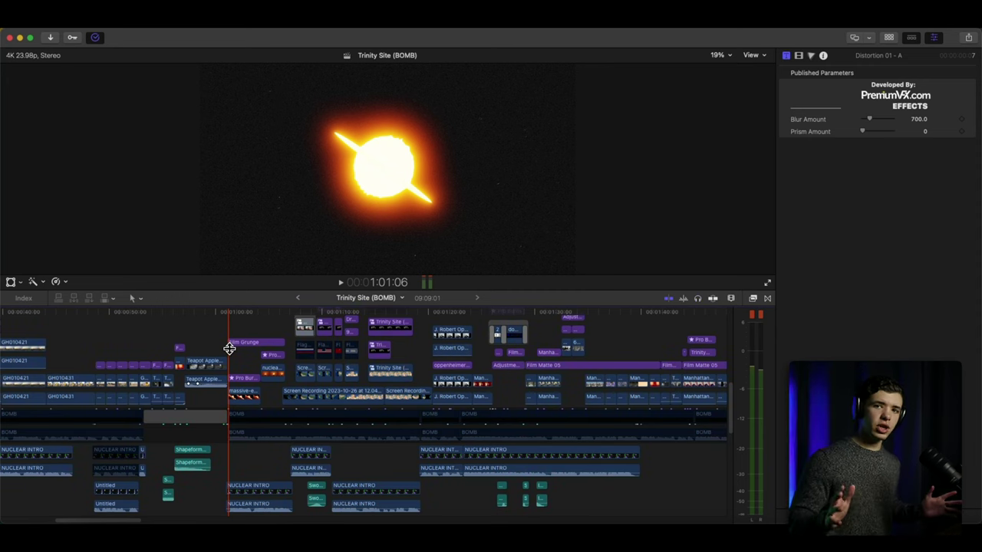
{"action": "scroll", "coordinate": [228, 350], "scroll_direction": "up", "scroll_amount": 1}
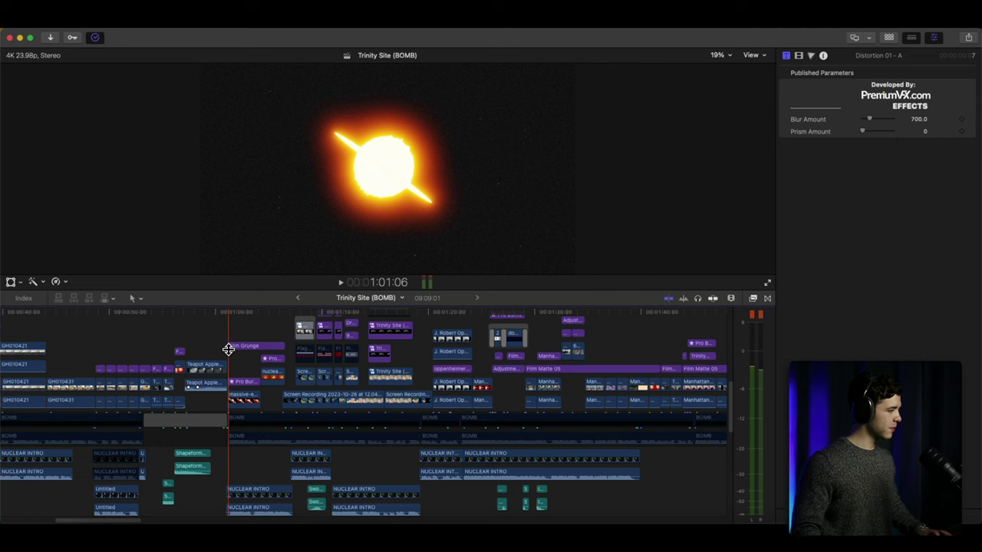
{"action": "left_click", "coordinate": [229, 349]}
{"action": "key", "text": "space"}
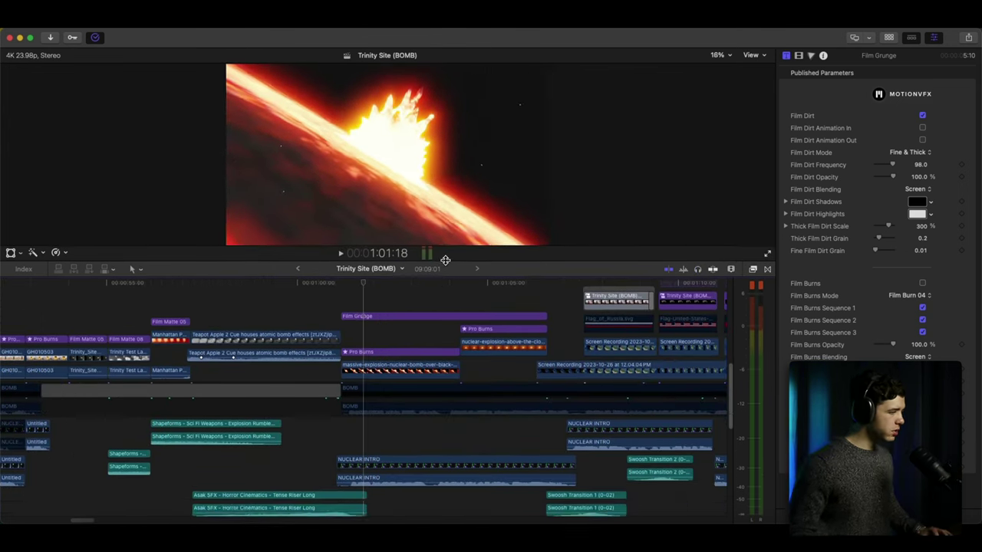
Select the Tense Riser Long sound effect and park the playhead at 59:00.
{"action": "left_click", "coordinate": [340, 316]}
{"action": "scroll", "coordinate": [340, 322], "scroll_direction": "down", "scroll_amount": 8}
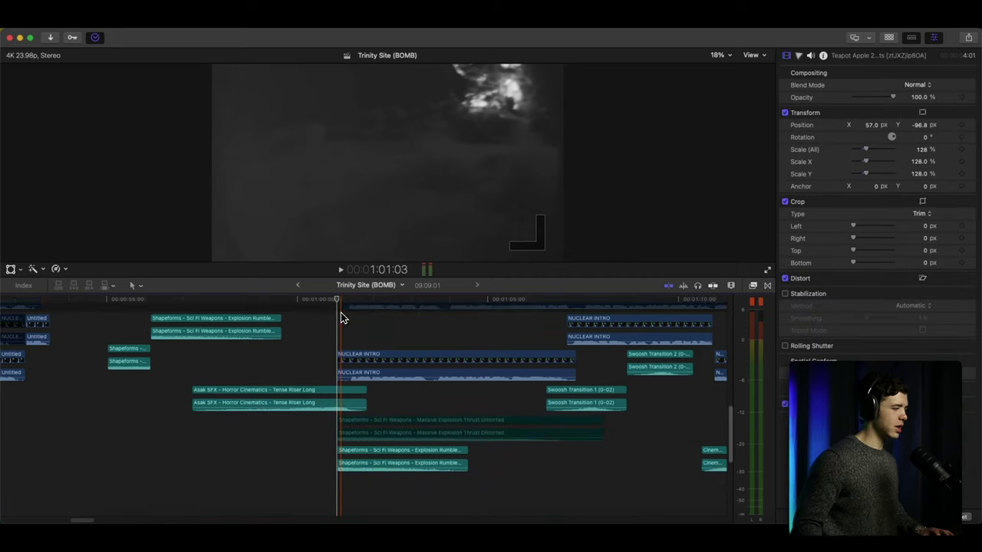
{"action": "left_click", "coordinate": [309, 370]}
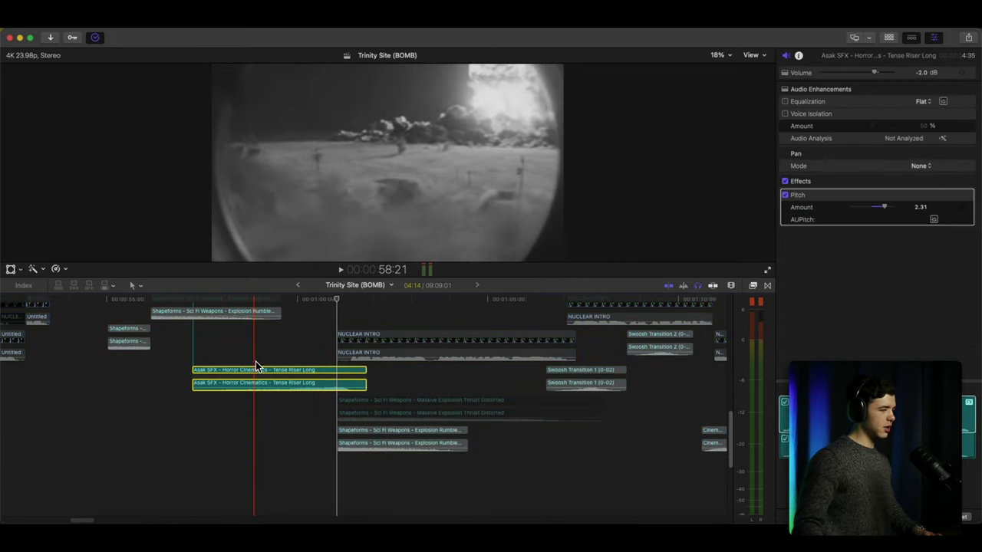
{"action": "left_click", "coordinate": [255, 366]}
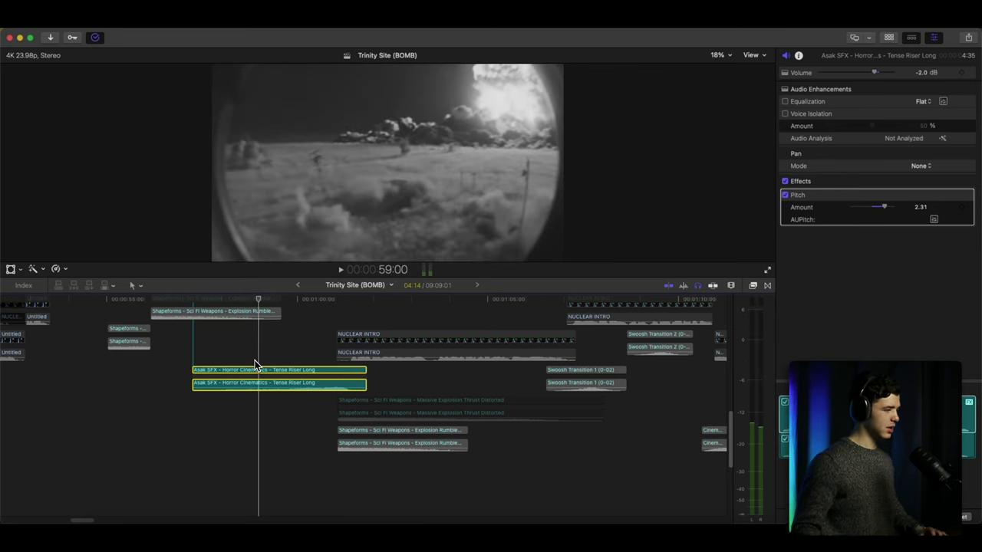
Play the riser section several times, stopping after the atom explosion.
{"action": "key", "text": "space"}
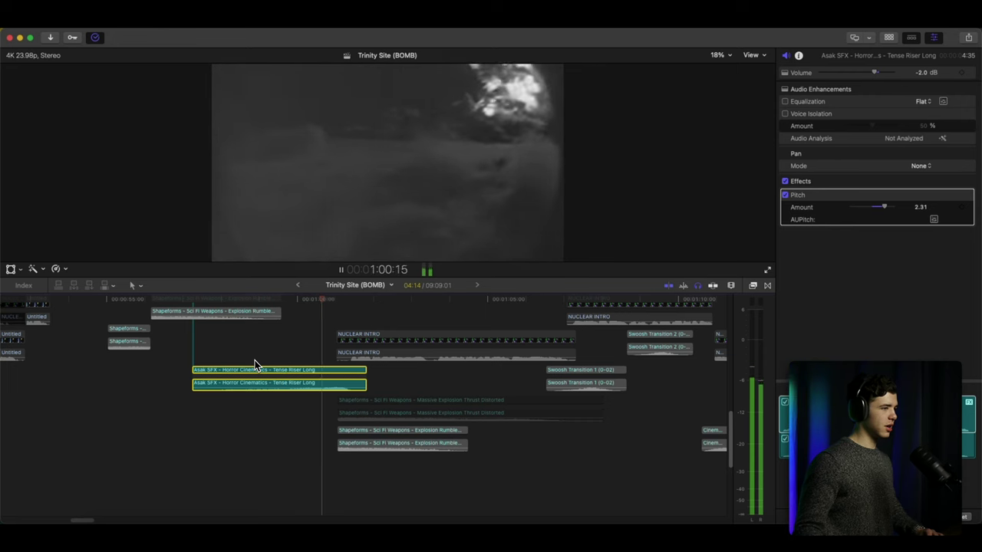
{"action": "key", "text": "space"}
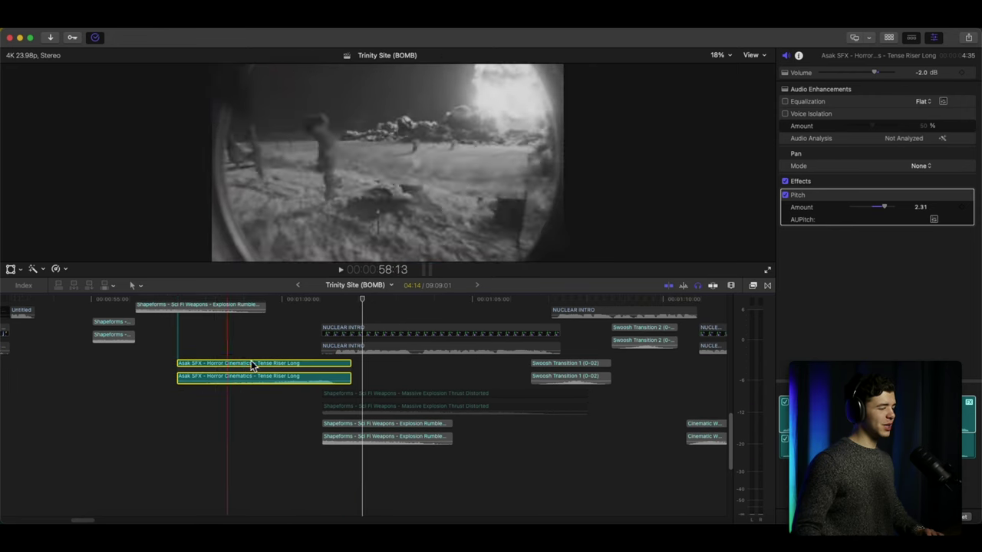
{"action": "key", "text": "space"}
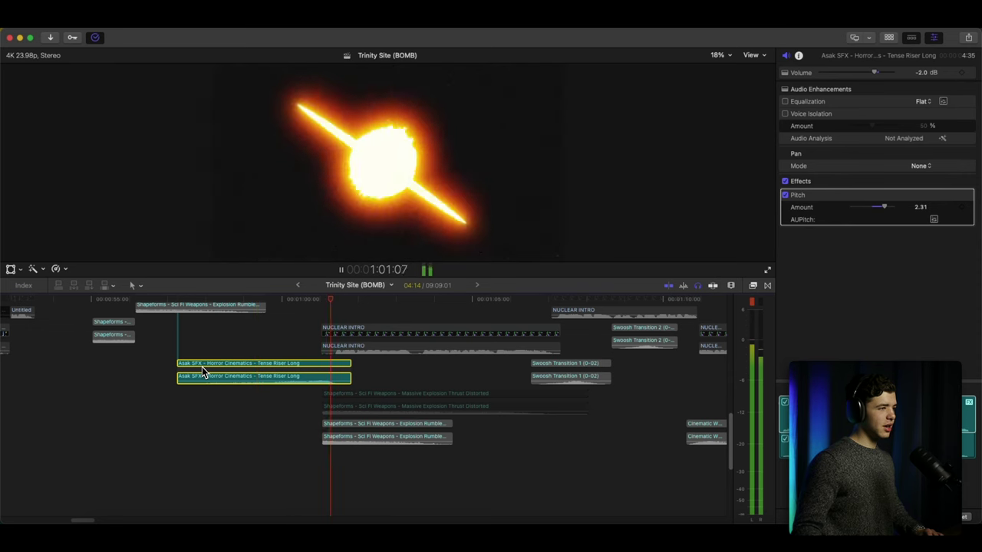
{"action": "key", "text": "space"}
{"action": "scroll", "coordinate": [202, 367], "scroll_direction": "up", "scroll_amount": 3}
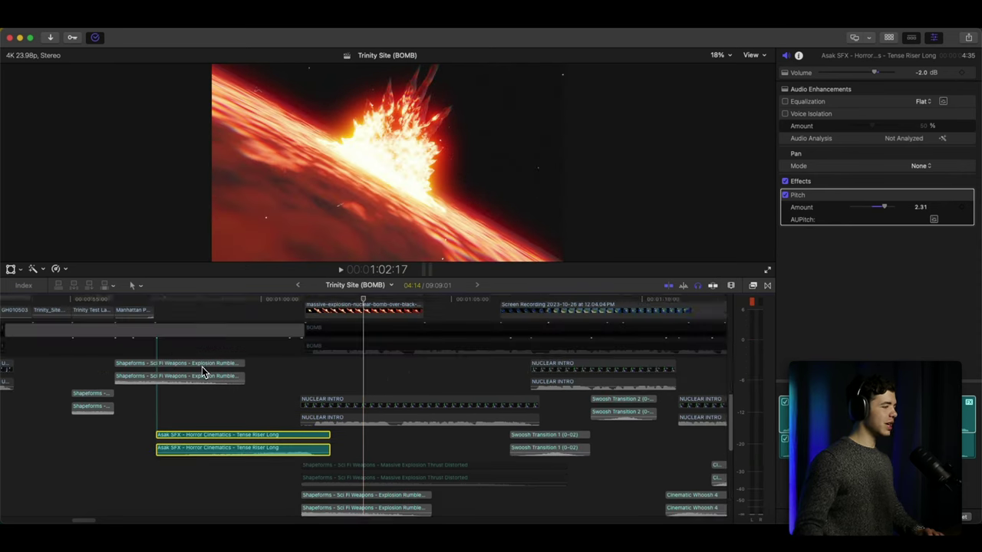
{"action": "scroll", "coordinate": [202, 367], "scroll_direction": "up", "scroll_amount": 3}
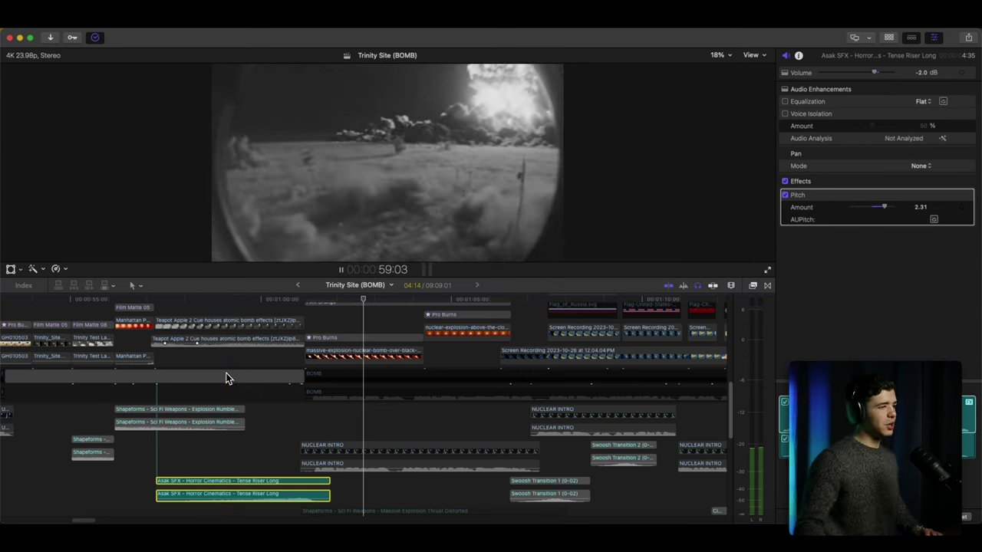
{"action": "key", "text": "space"}
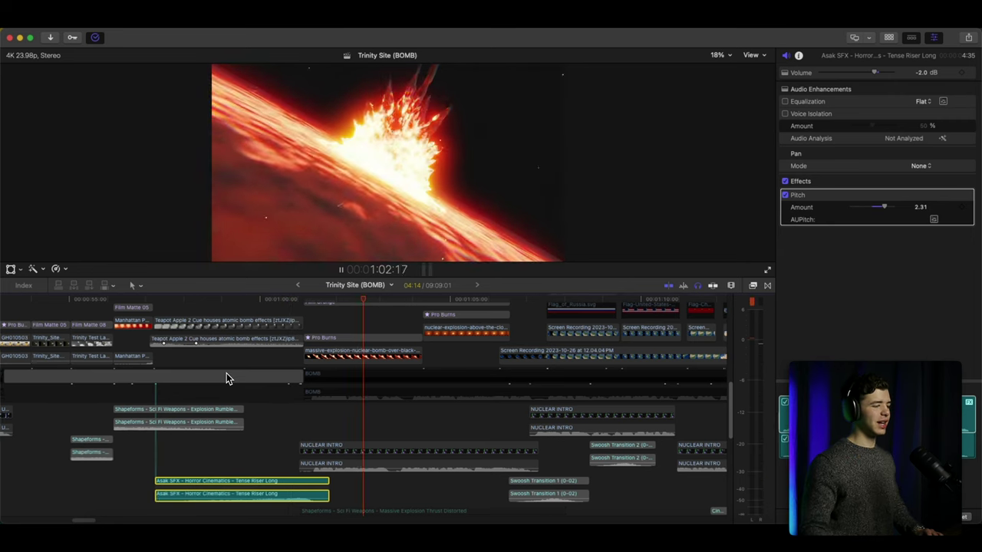
{"action": "key", "text": "space"}
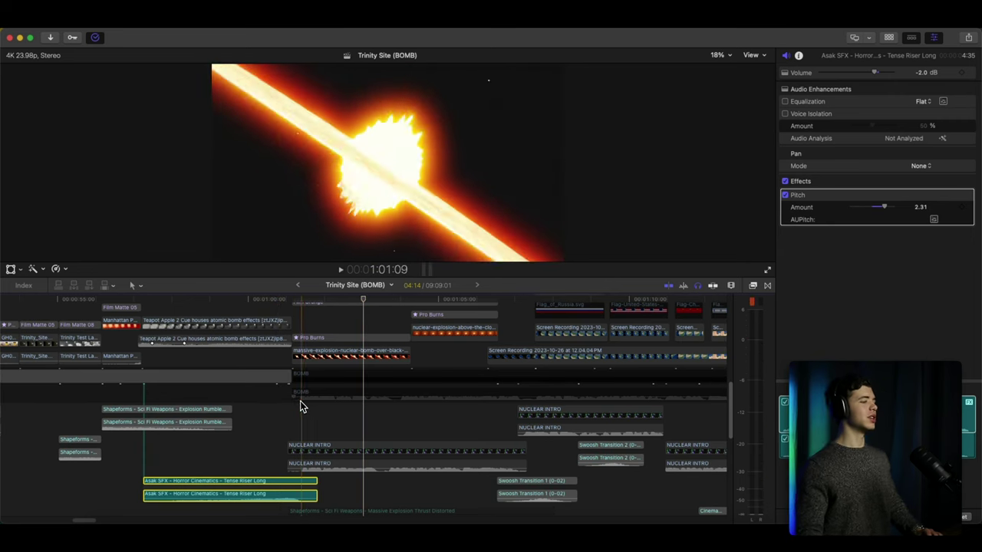
{"action": "scroll", "coordinate": [300, 414], "scroll_direction": "down", "scroll_amount": 5}
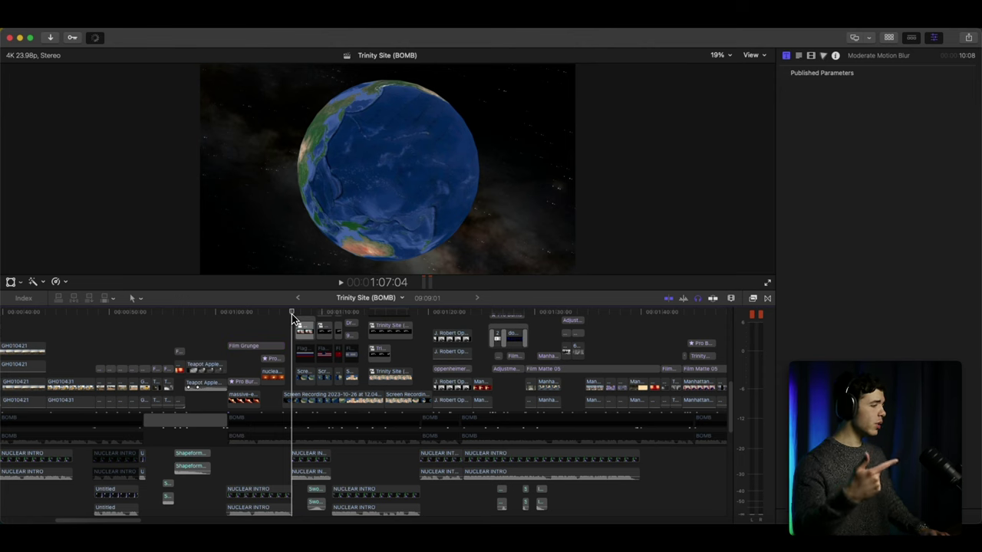
{"action": "key", "text": "space"}
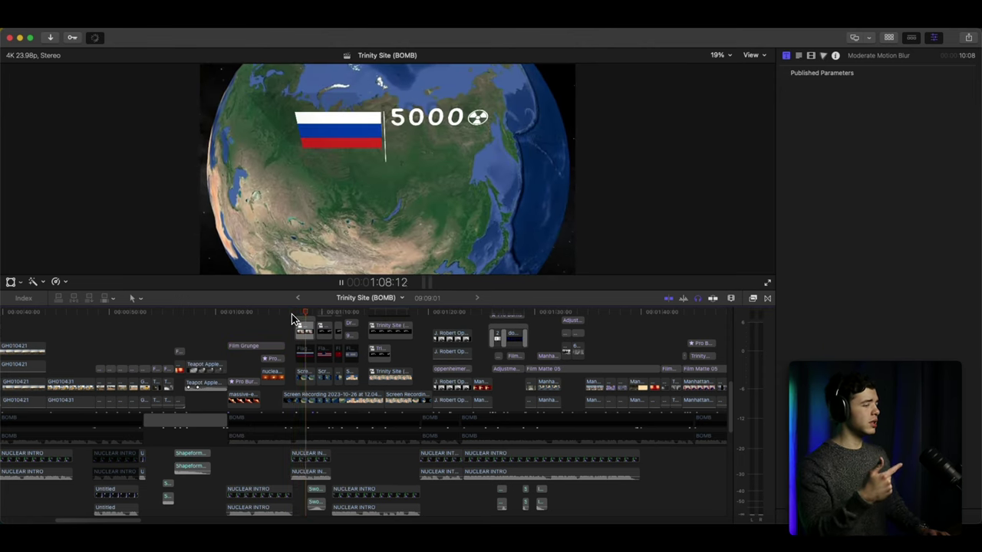
{"action": "key", "text": "space"}
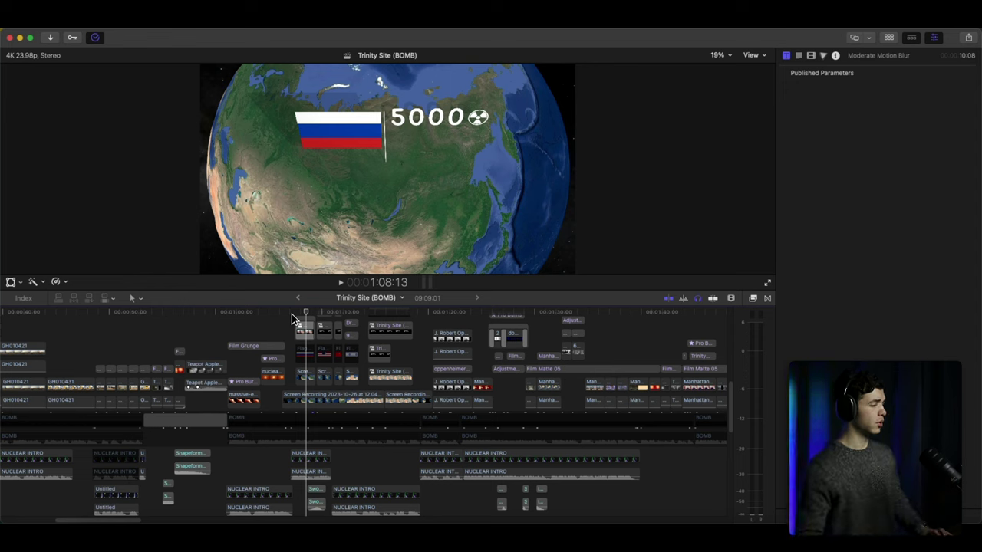
{"action": "left_click", "coordinate": [291, 313]}
{"action": "key", "text": "space"}
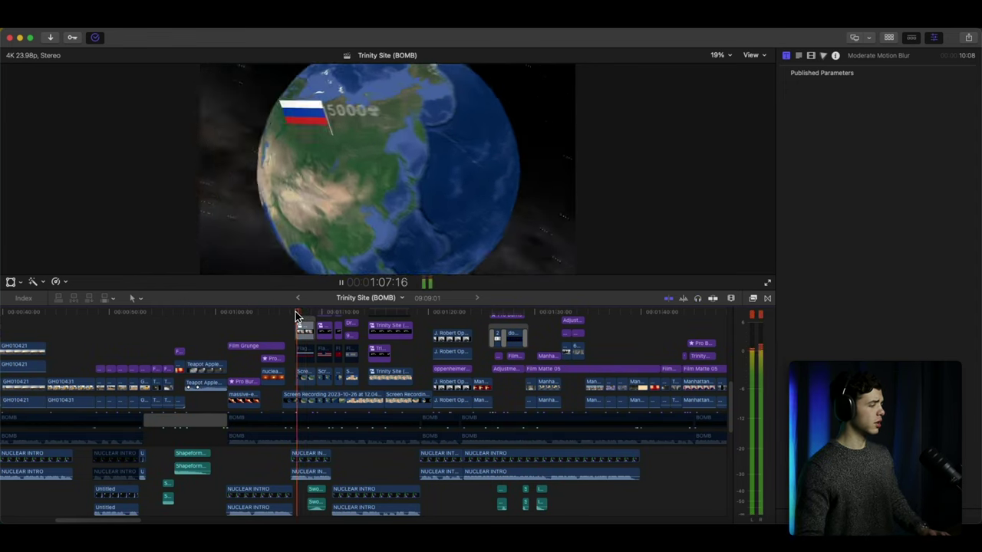
{"action": "key", "text": "space"}
{"action": "left_click", "coordinate": [296, 312]}
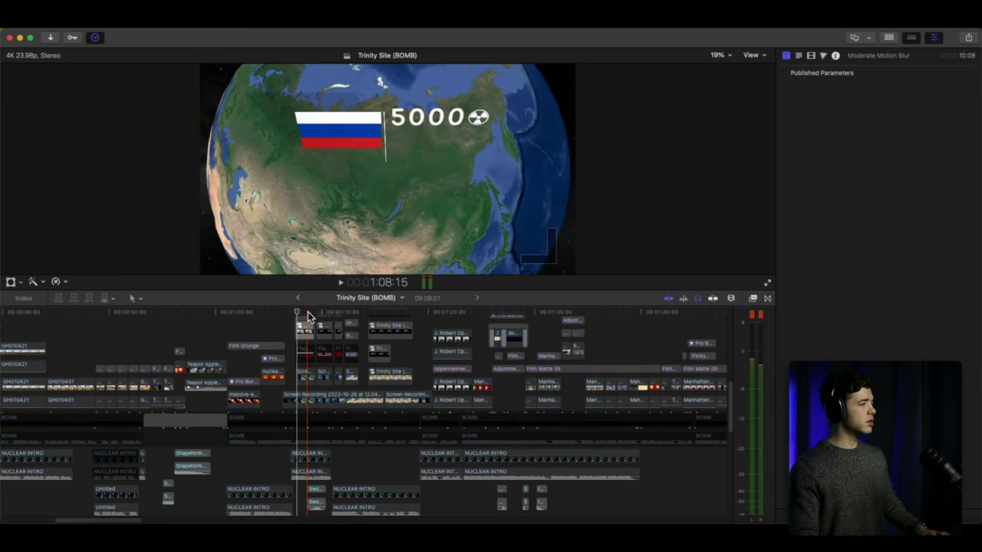
{"action": "key", "text": "space"}
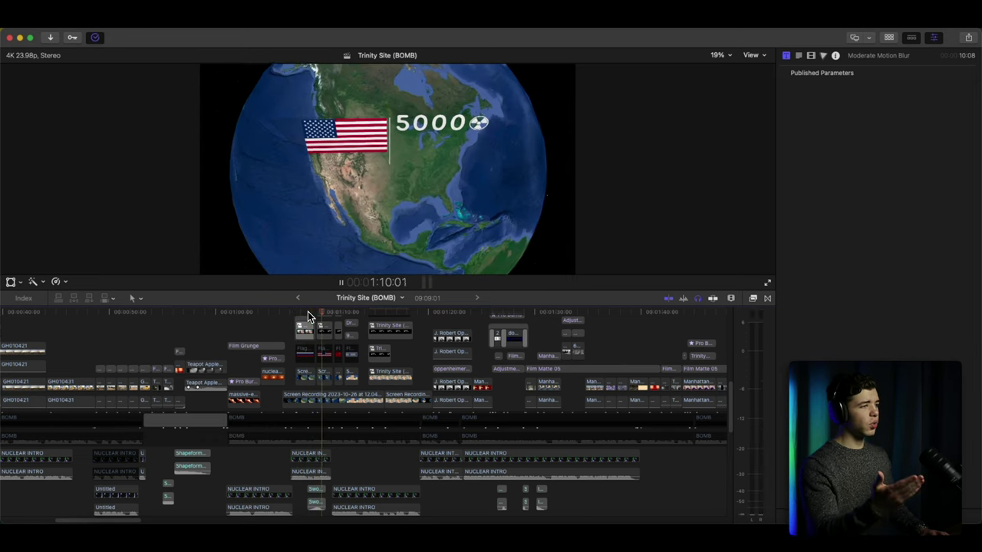
{"action": "key", "text": "space"}
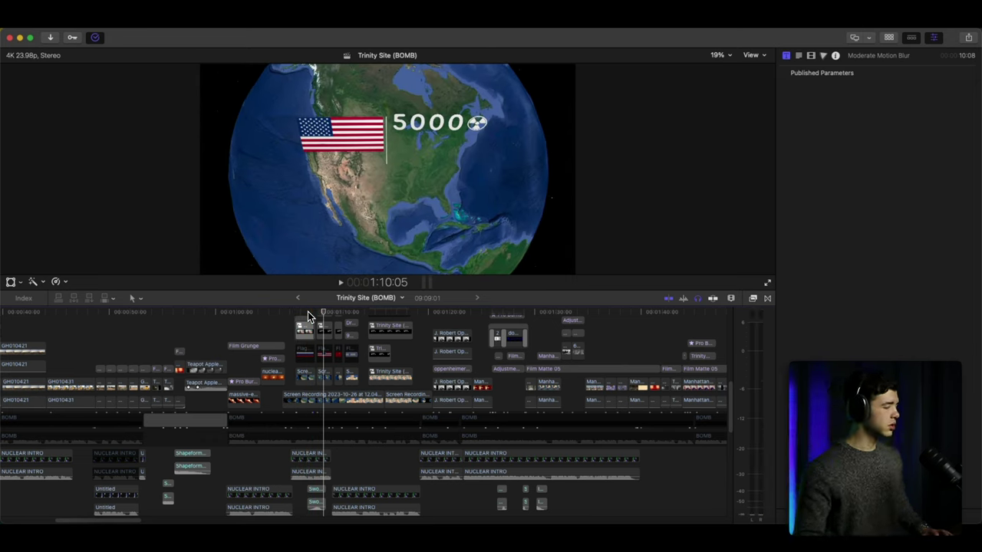
{"action": "key", "text": "space"}
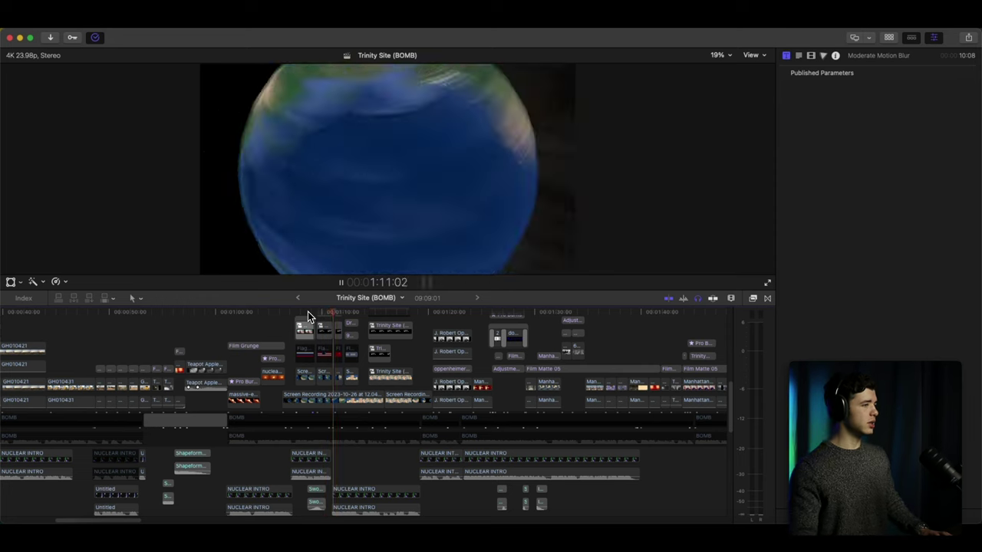
{"action": "key", "text": "space"}
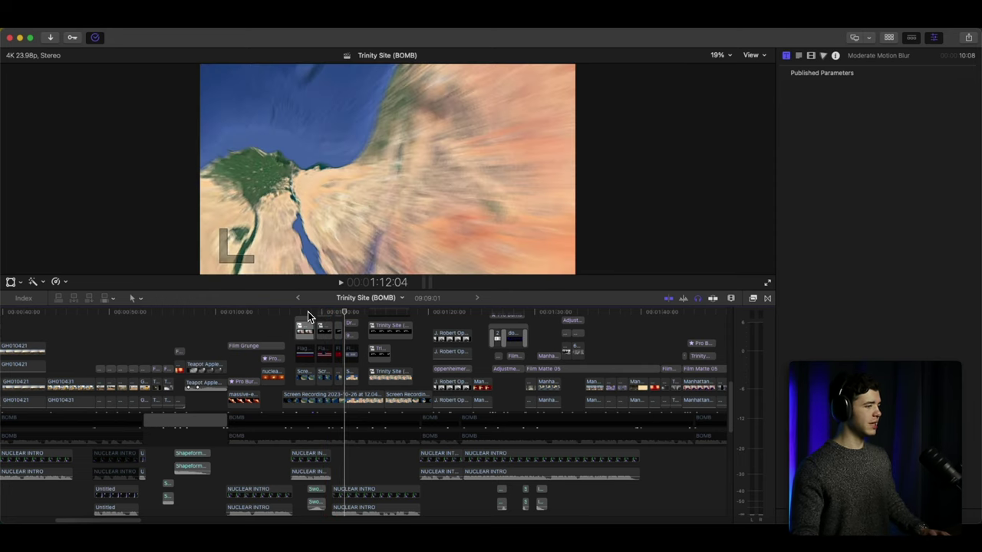
{"action": "scroll", "coordinate": [308, 312], "scroll_direction": "up", "scroll_amount": 5}
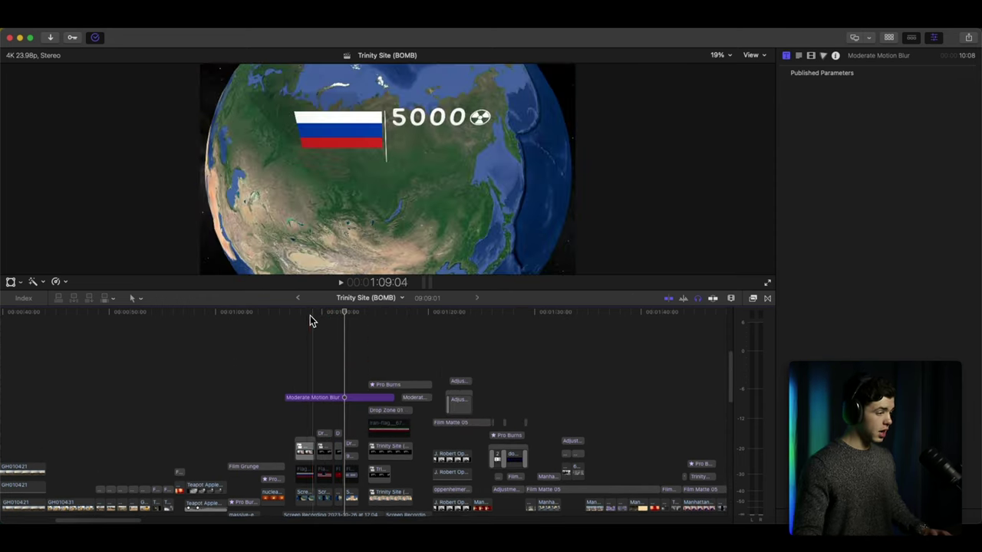
{"action": "key", "text": "super+equal"}
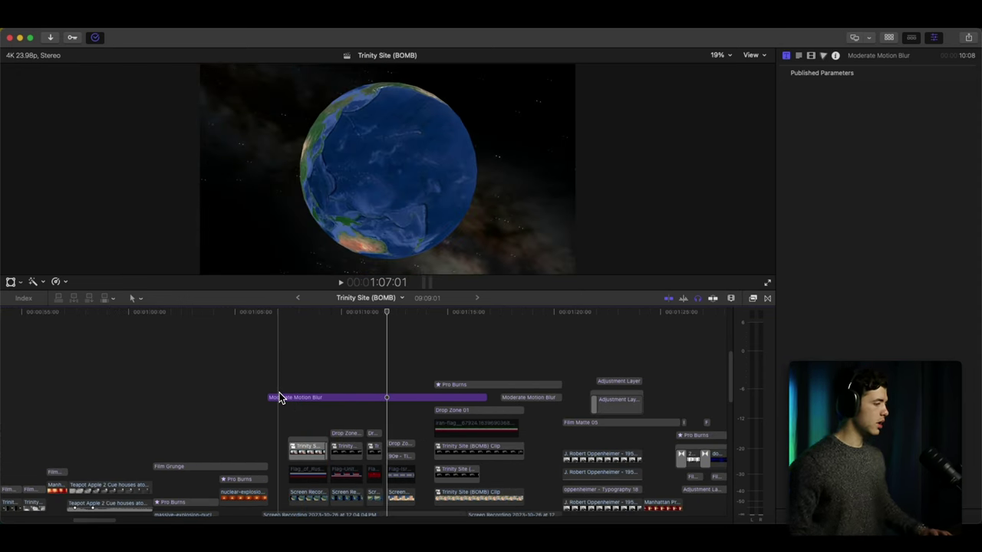
{"action": "scroll", "coordinate": [280, 395], "scroll_direction": "down", "scroll_amount": 2}
{"action": "key", "text": "s"}
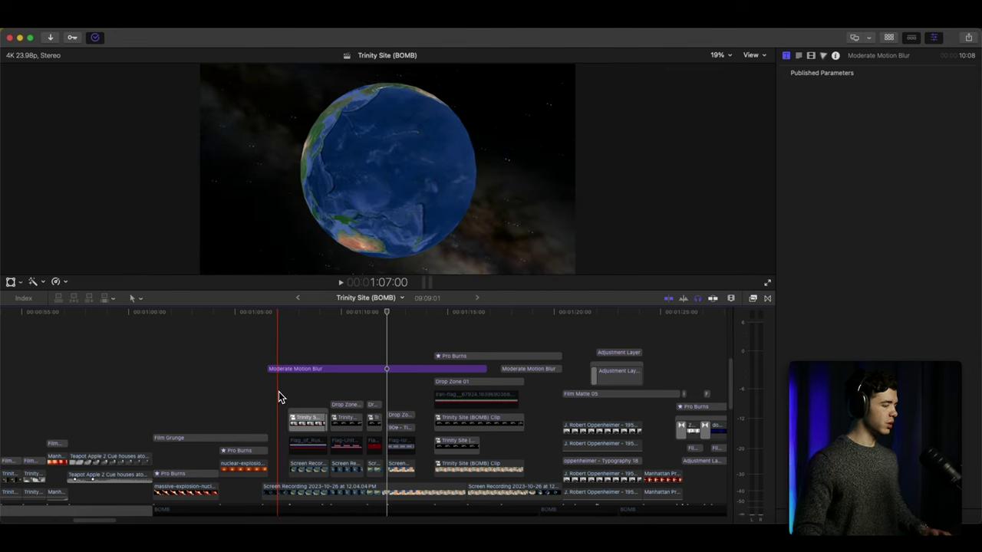
{"action": "key", "text": "space"}
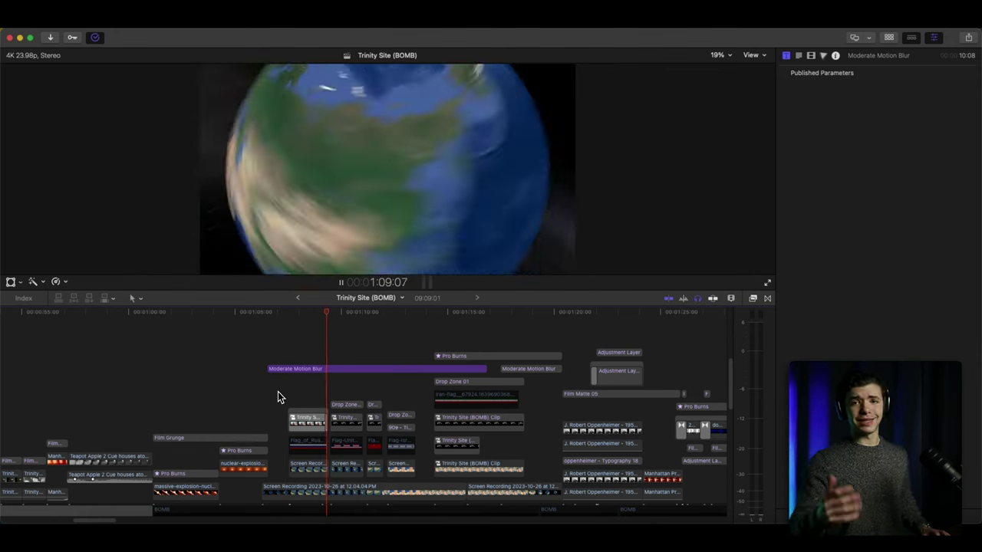
{"action": "key", "text": "space"}
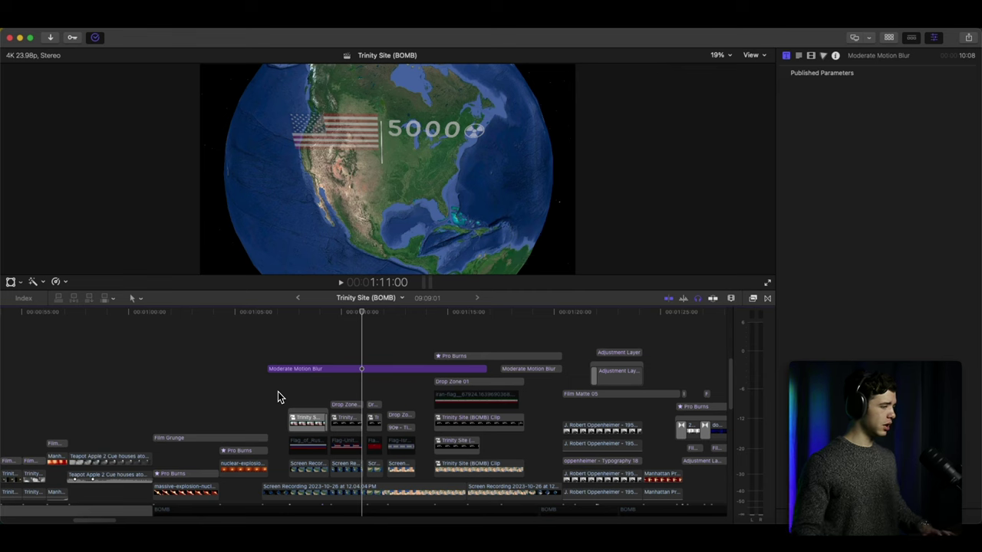
{"action": "key", "text": "space"}
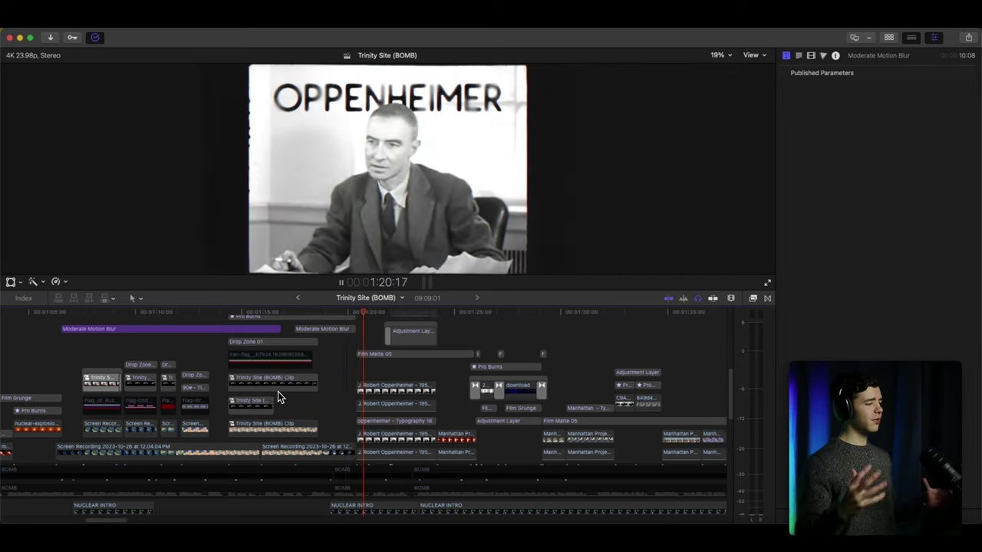
Replay the Oppenheimer lead-in and compare the shot with Film Matte 05 off and on.
{"action": "key", "text": "space"}
{"action": "left_click", "coordinate": [321, 374]}
{"action": "key", "text": "space"}
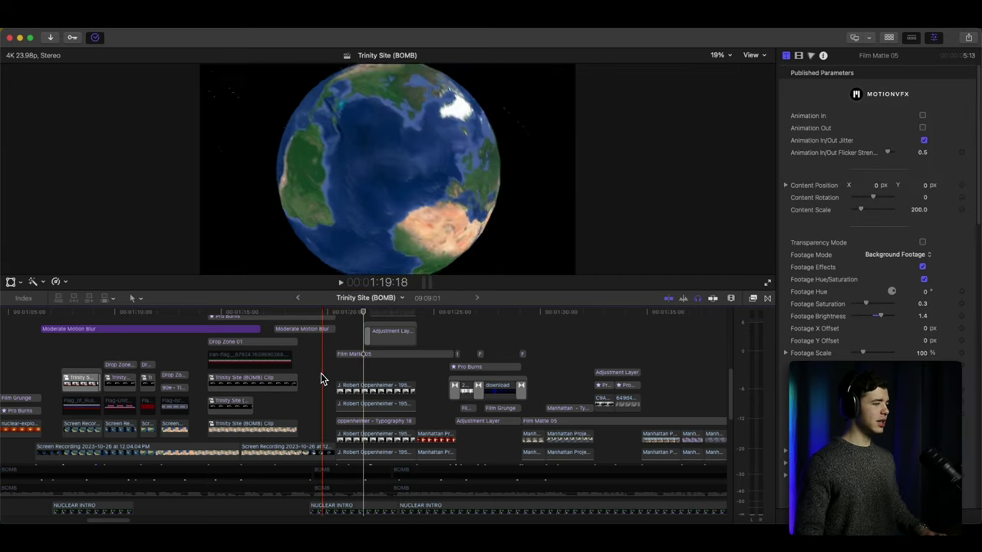
{"action": "key", "text": "space"}
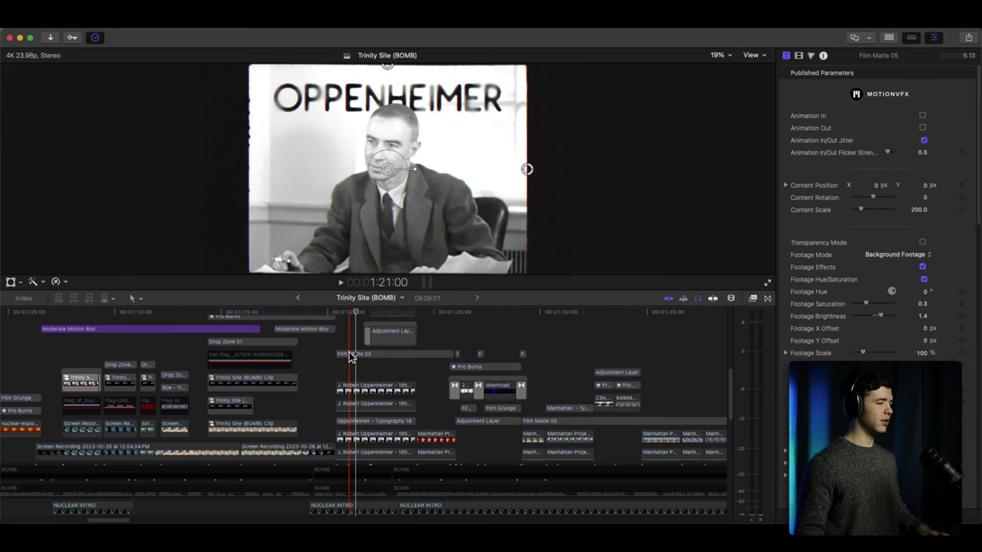
{"action": "key", "text": "v"}
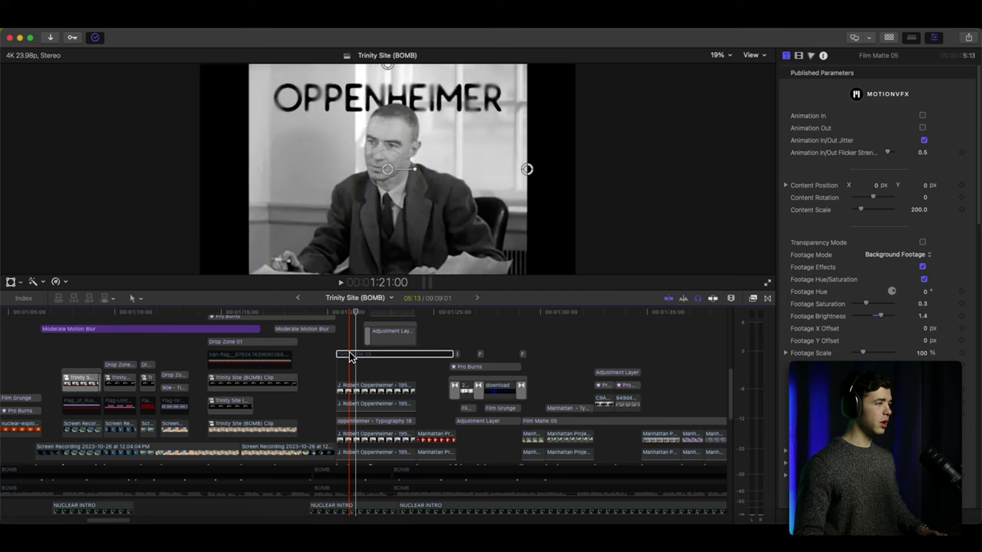
{"action": "key", "text": "v"}
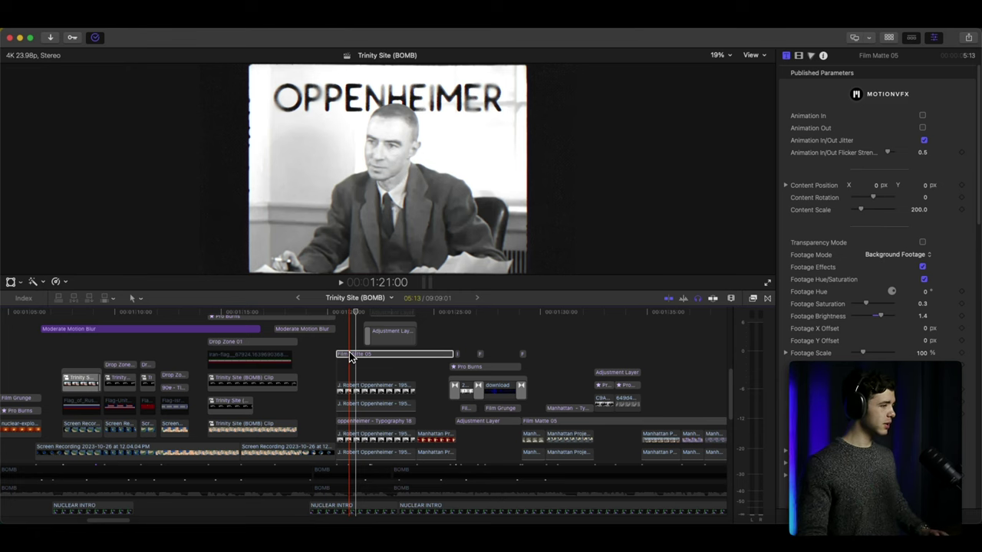
Play through the matted Oppenheimer footage to the fireball at 00:01:42:06.
{"action": "key", "text": "space"}
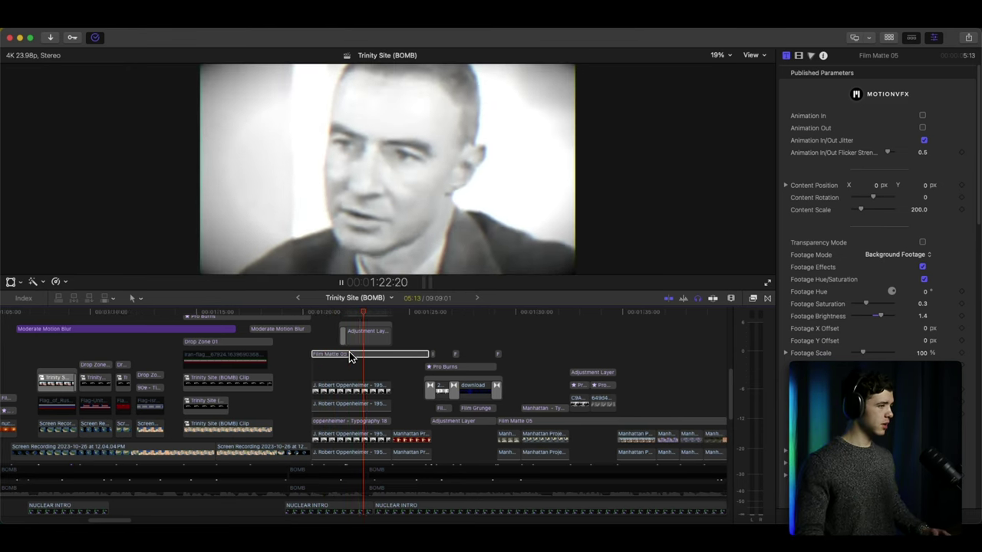
{"action": "scroll", "coordinate": [349, 351], "scroll_direction": "up", "scroll_amount": 5}
{"action": "key", "text": "space"}
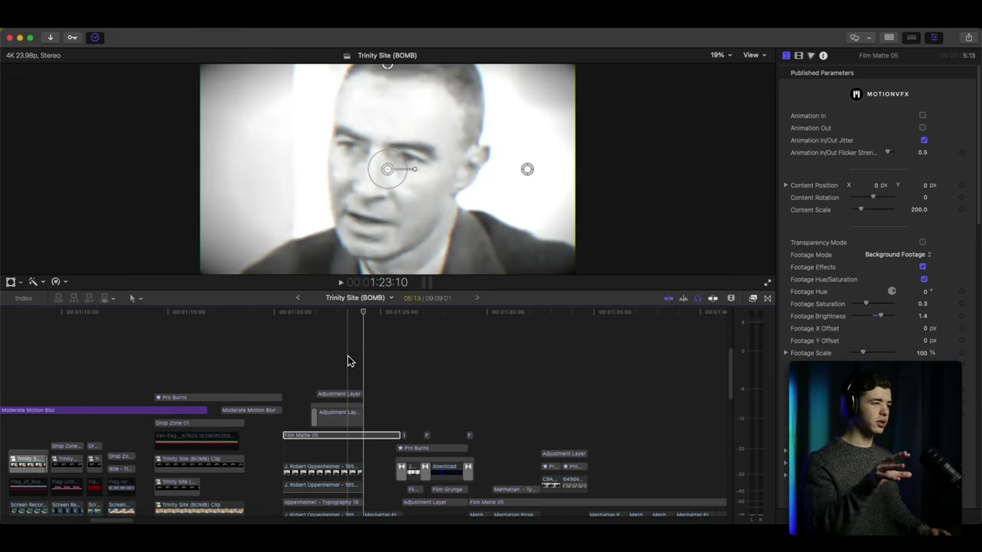
{"action": "key", "text": "space"}
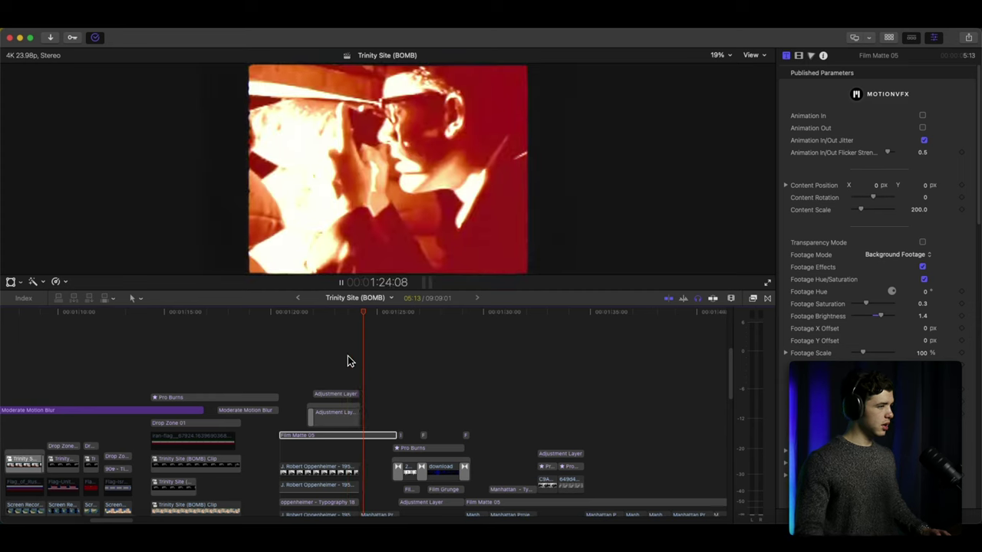
{"action": "scroll", "coordinate": [347, 361], "scroll_direction": "down", "scroll_amount": 2}
{"action": "scroll", "coordinate": [348, 360], "scroll_direction": "down", "scroll_amount": 2}
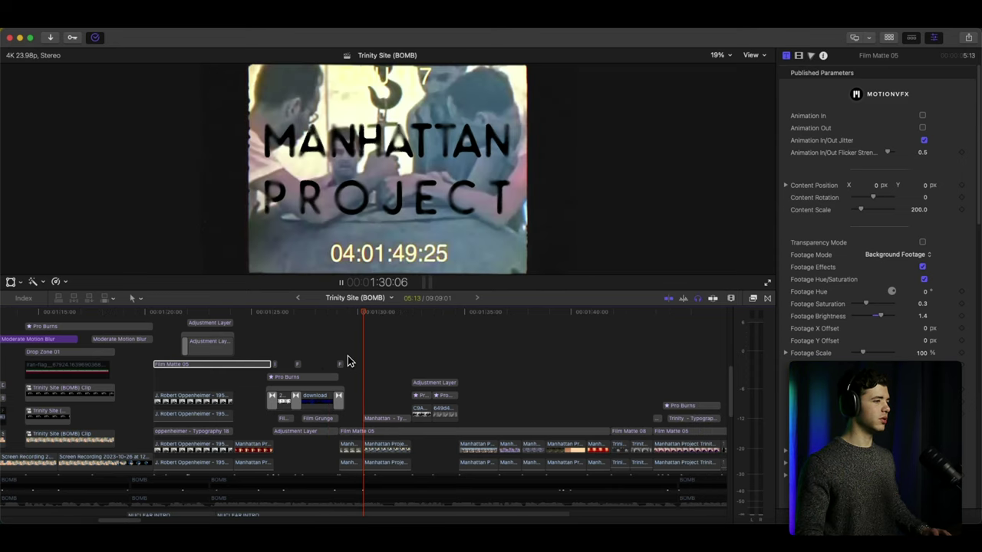
{"action": "scroll", "coordinate": [348, 361], "scroll_direction": "down", "scroll_amount": 4}
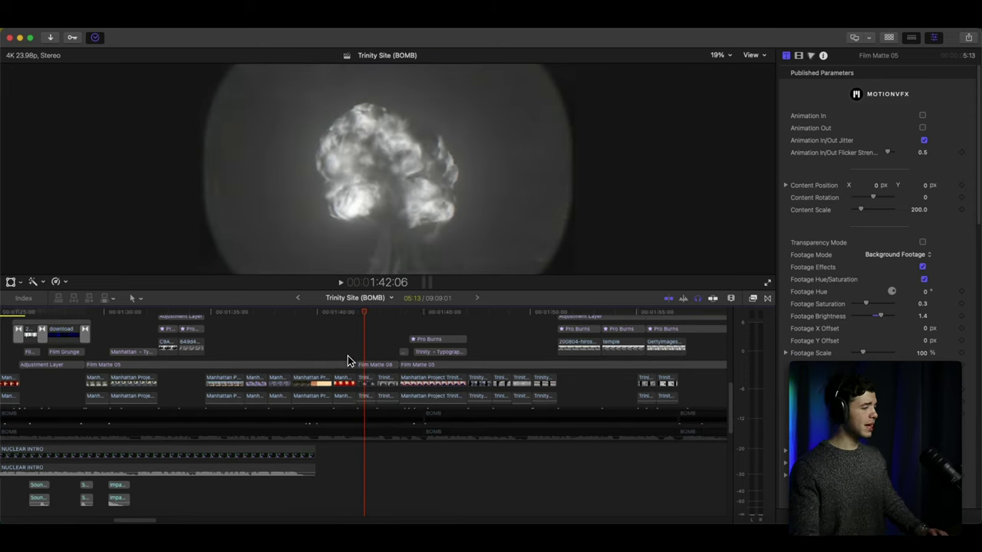
{"action": "key", "text": "space"}
{"action": "scroll", "coordinate": [347, 360], "scroll_direction": "down", "scroll_amount": 1}
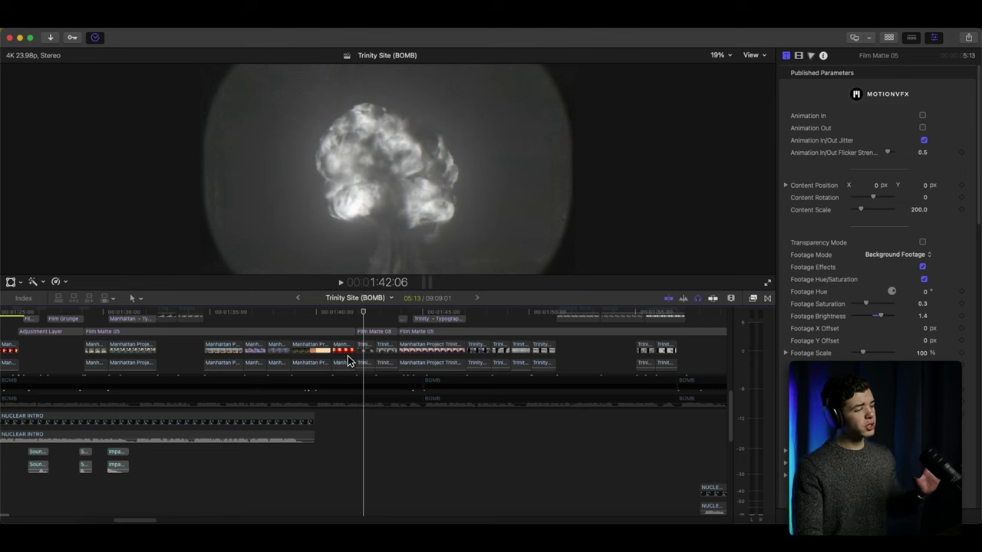
{"action": "scroll", "coordinate": [348, 361], "scroll_direction": "down", "scroll_amount": 10}
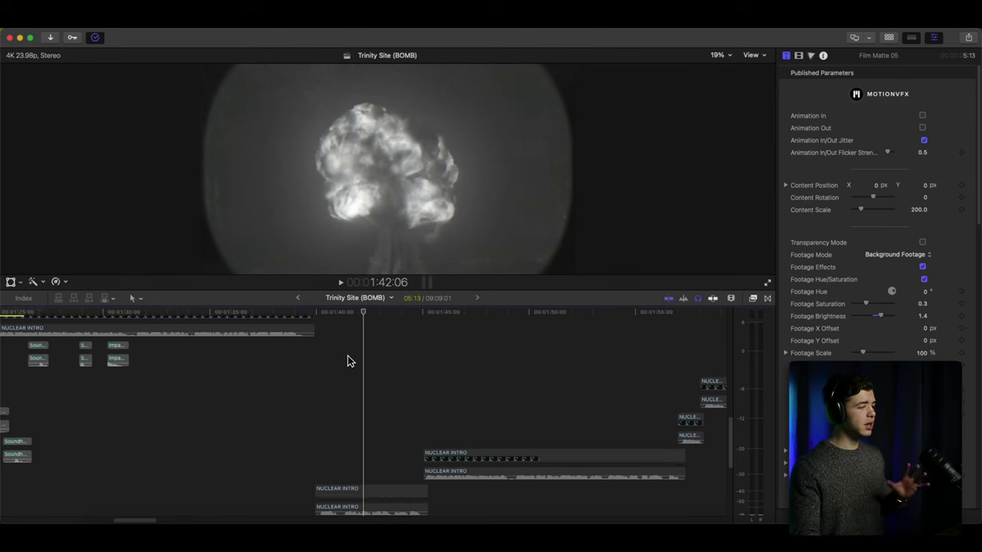
{"action": "scroll", "coordinate": [347, 361], "scroll_direction": "down", "scroll_amount": 8}
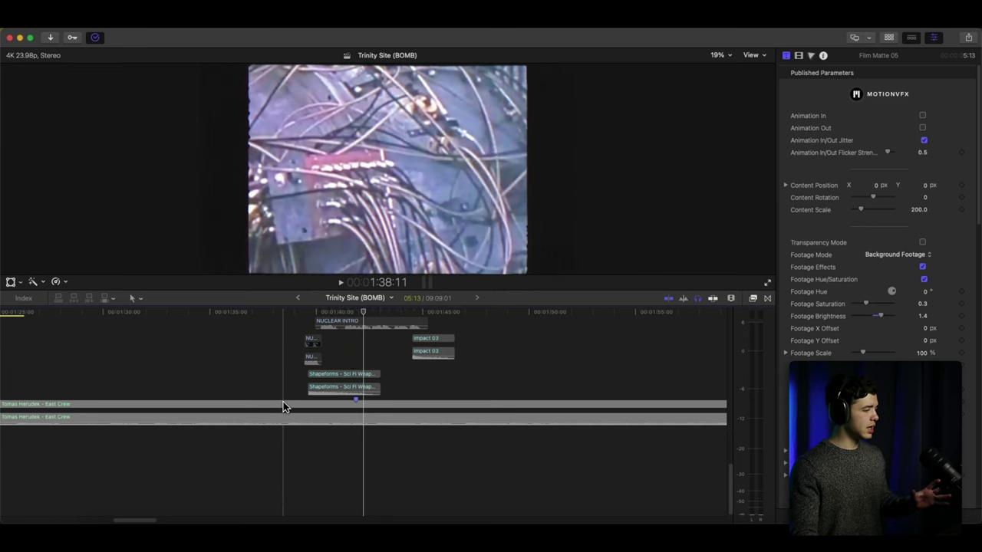
{"action": "left_click", "coordinate": [283, 407]}
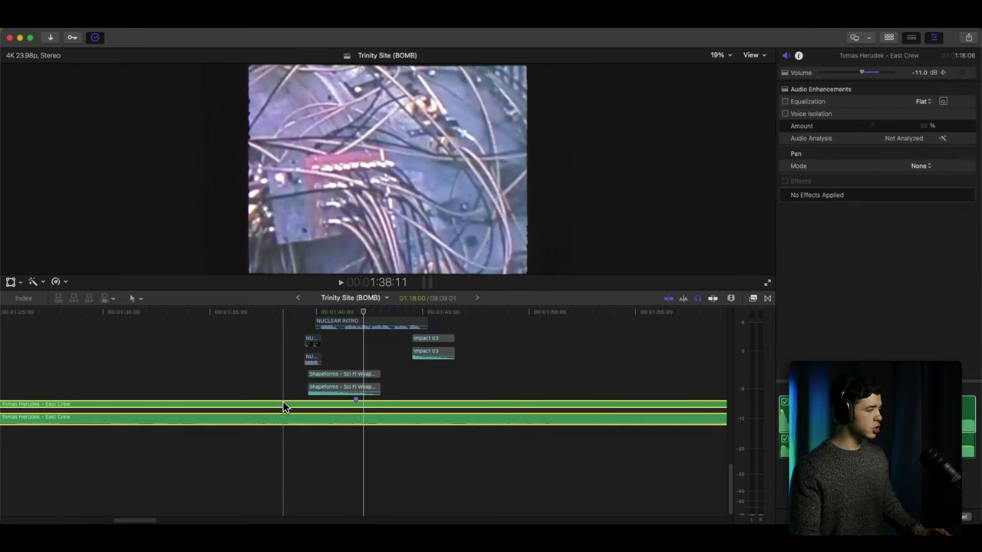
{"action": "scroll", "coordinate": [169, 374], "scroll_direction": "up", "scroll_amount": 12}
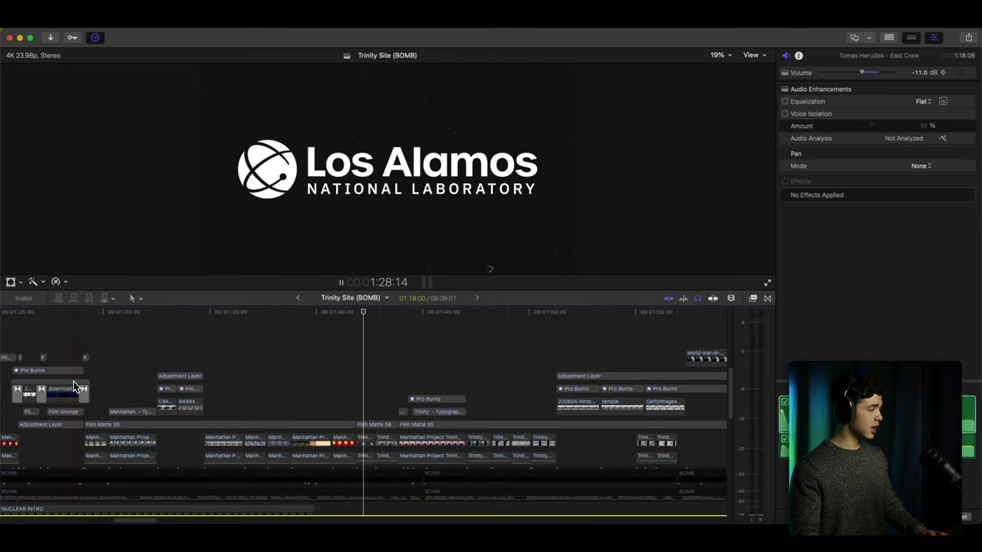
{"action": "key", "text": "space"}
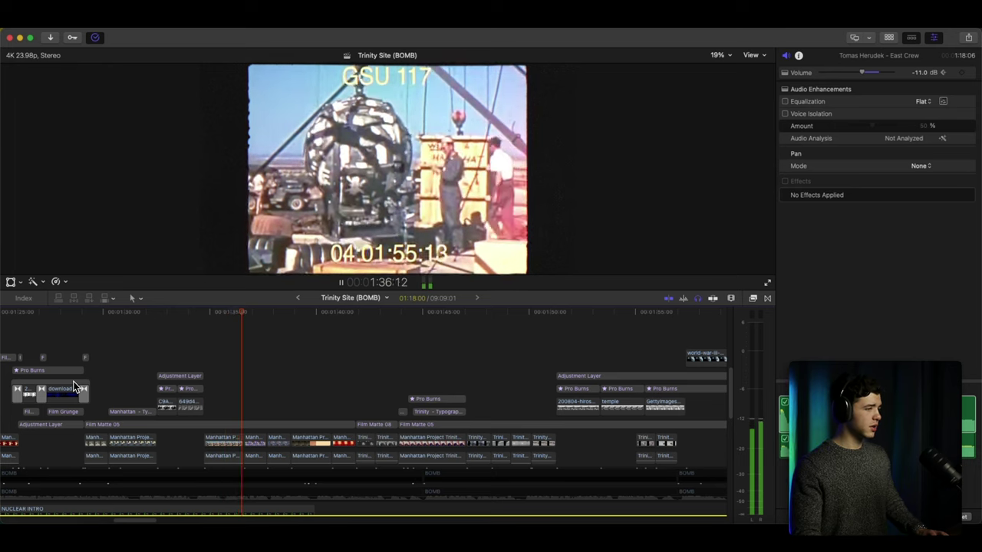
{"action": "scroll", "coordinate": [75, 388], "scroll_direction": "down", "scroll_amount": 5}
{"action": "scroll", "coordinate": [74, 387], "scroll_direction": "down", "scroll_amount": 5}
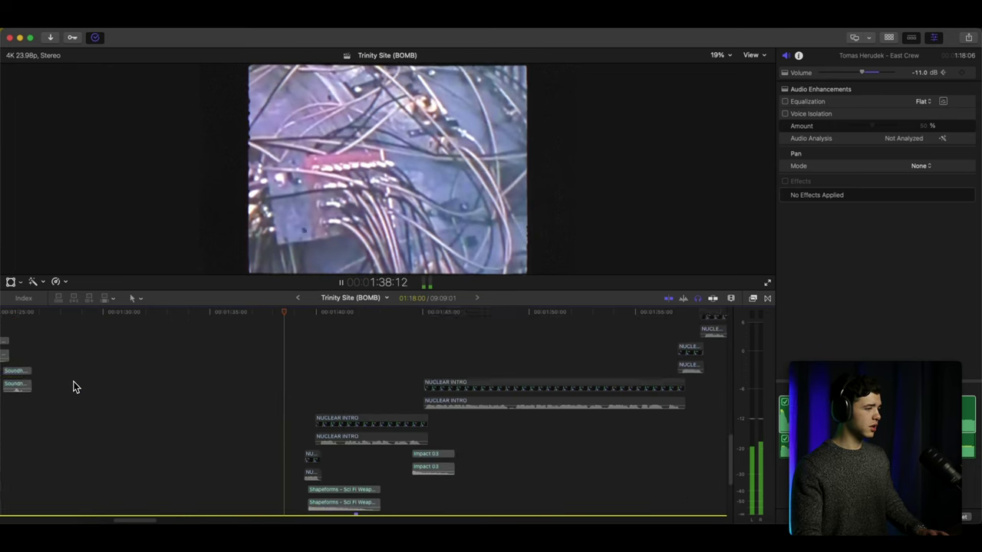
{"action": "scroll", "coordinate": [75, 387], "scroll_direction": "up", "scroll_amount": 10}
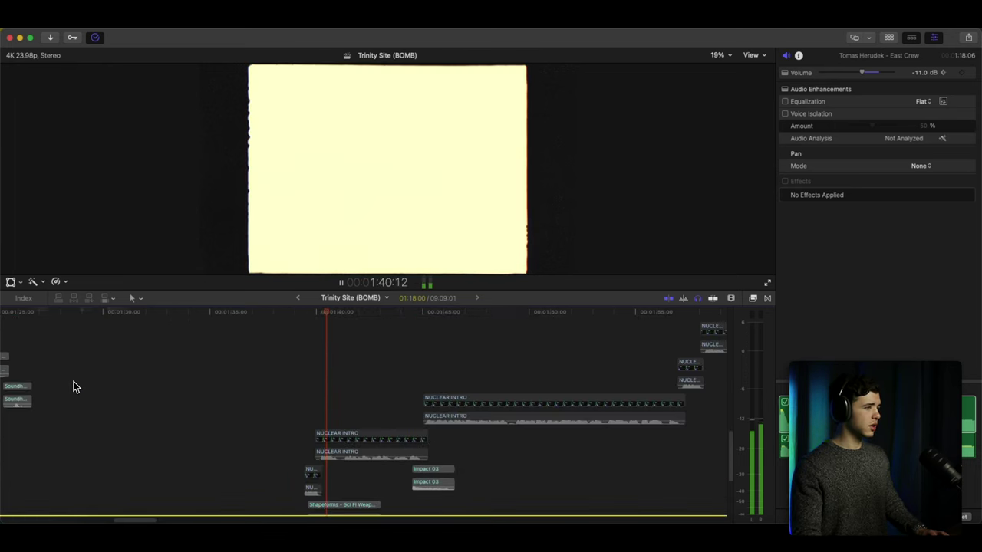
{"action": "scroll", "coordinate": [75, 386], "scroll_direction": "up", "scroll_amount": 3}
{"action": "key", "text": "space"}
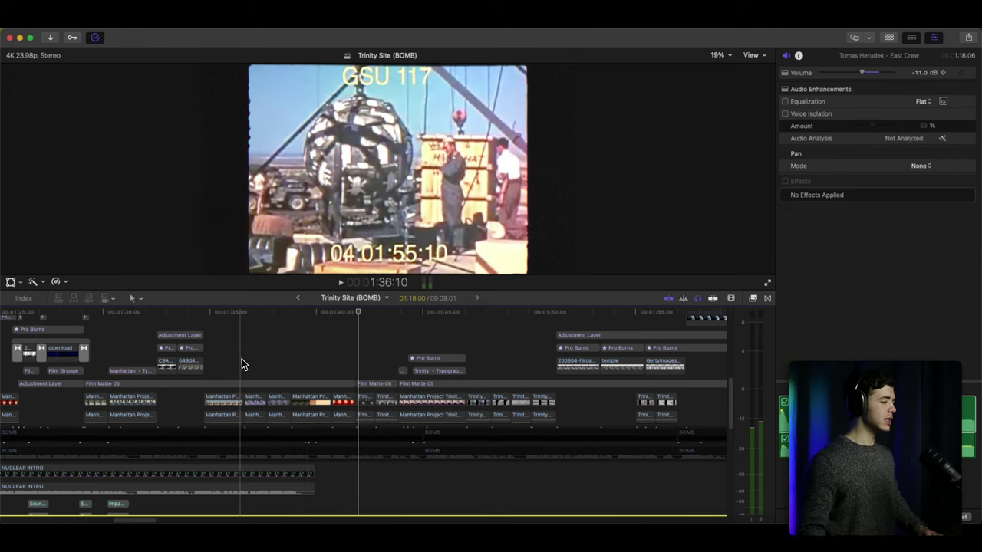
{"action": "key", "text": "space"}
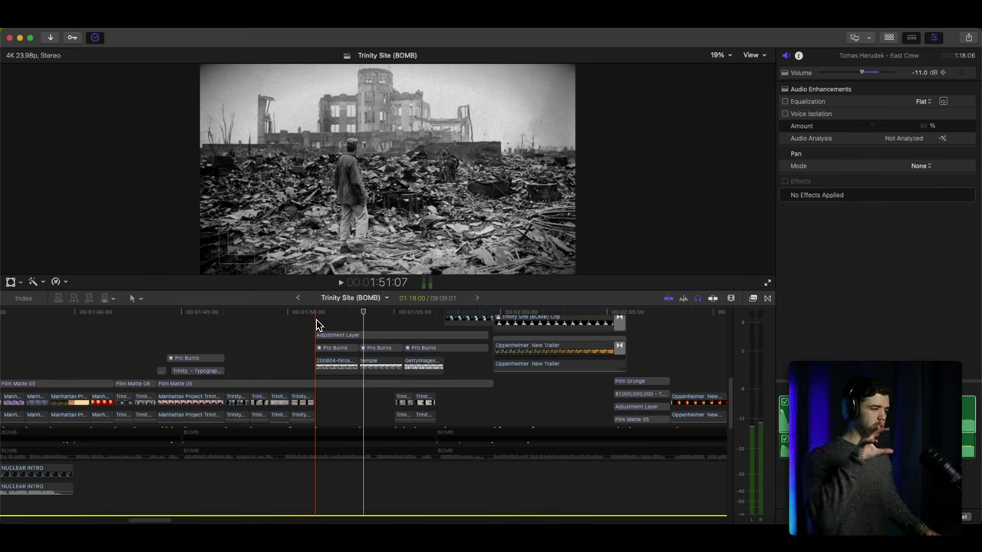
{"action": "key", "text": "space"}
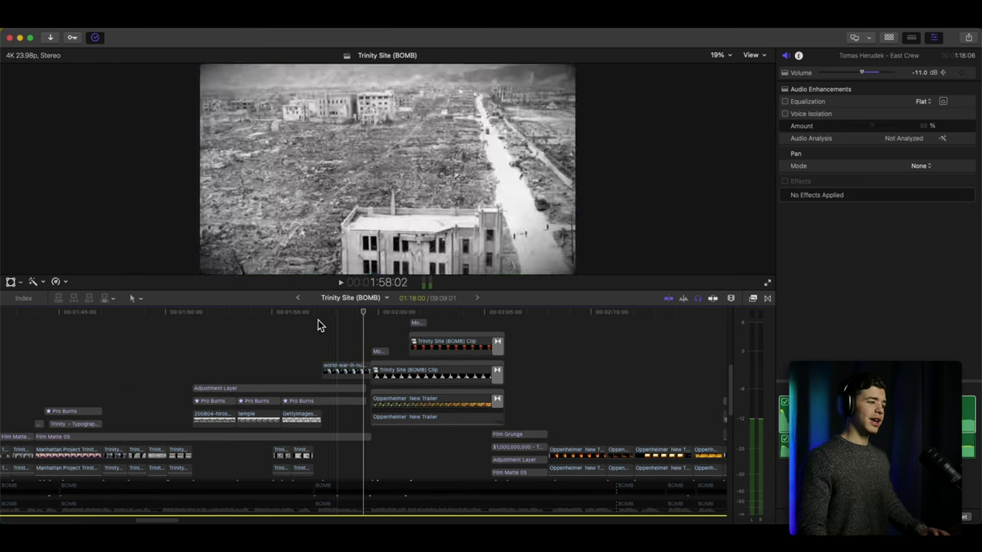
{"action": "key", "text": "space"}
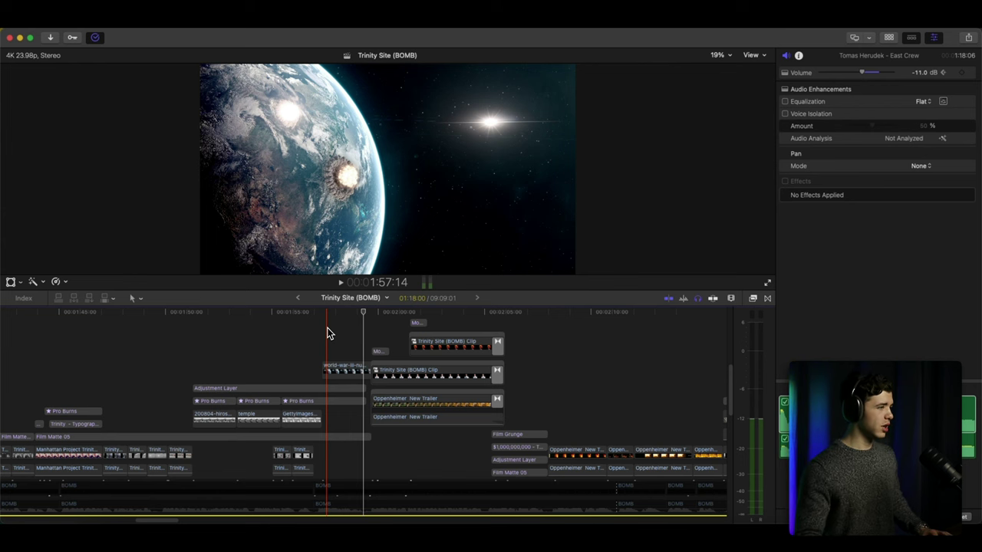
{"action": "left_click", "coordinate": [319, 357]}
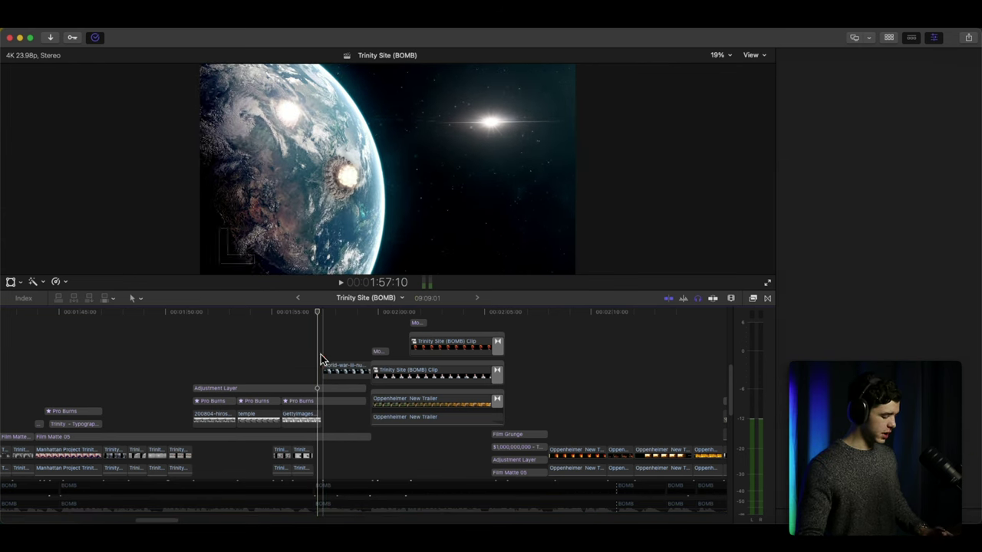
{"action": "key", "text": "space"}
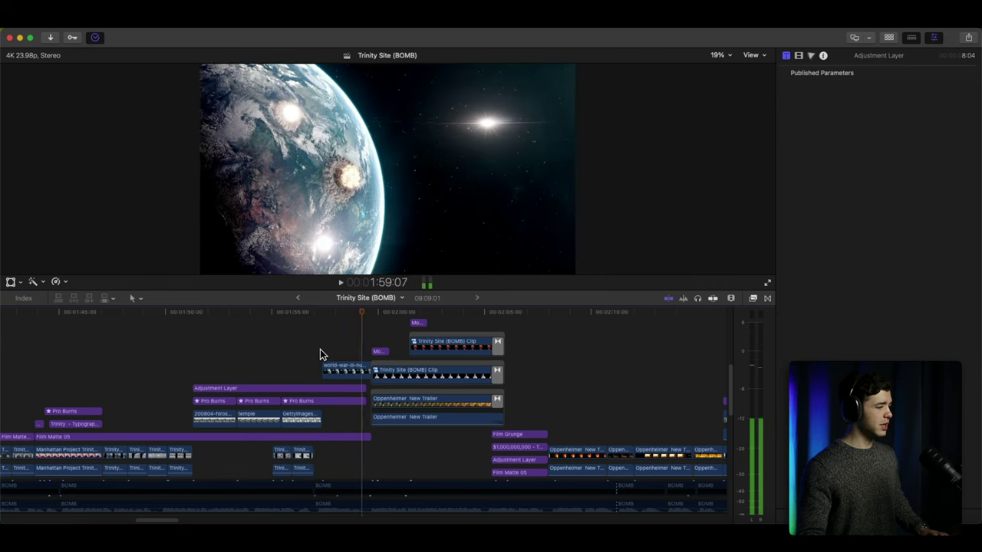
{"action": "key", "text": "space"}
{"action": "key", "text": "c"}
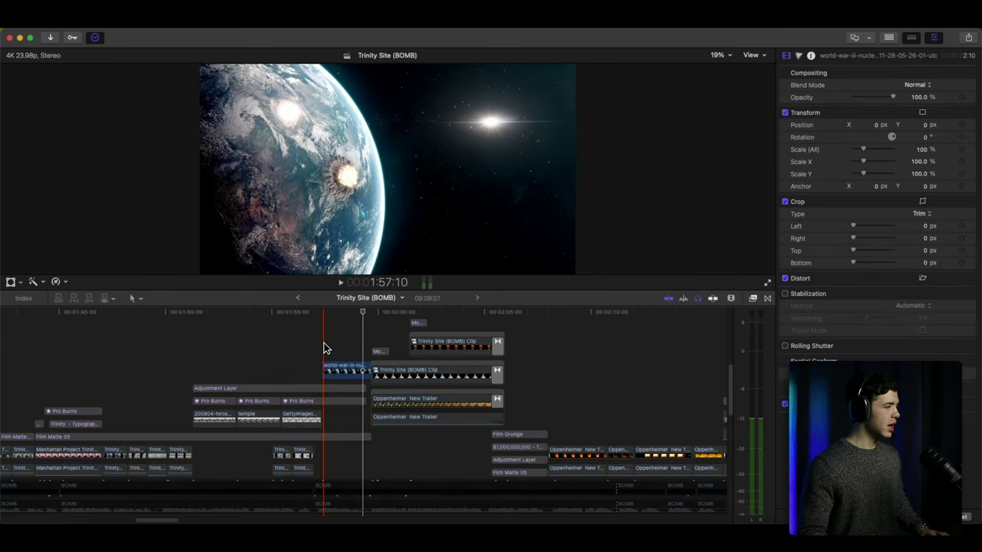
{"action": "key", "text": "space"}
{"action": "key", "text": "space"}
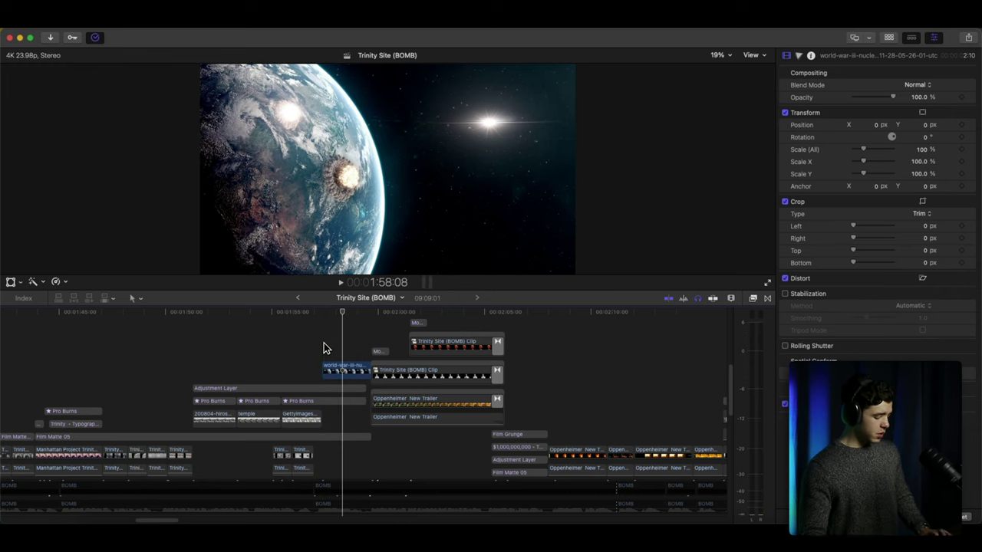
{"action": "scroll", "coordinate": [323, 349], "scroll_direction": "down", "scroll_amount": 15}
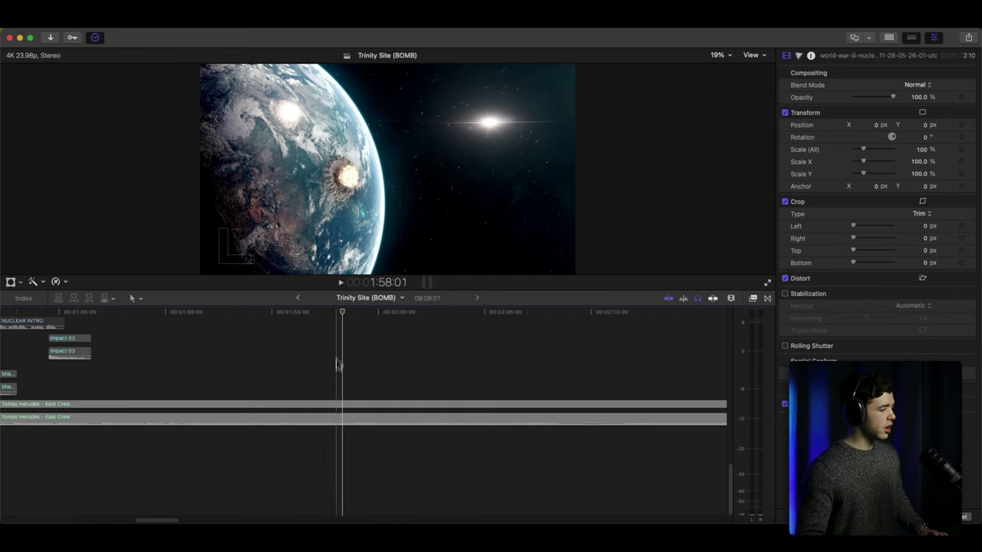
{"action": "left_click", "coordinate": [338, 421]}
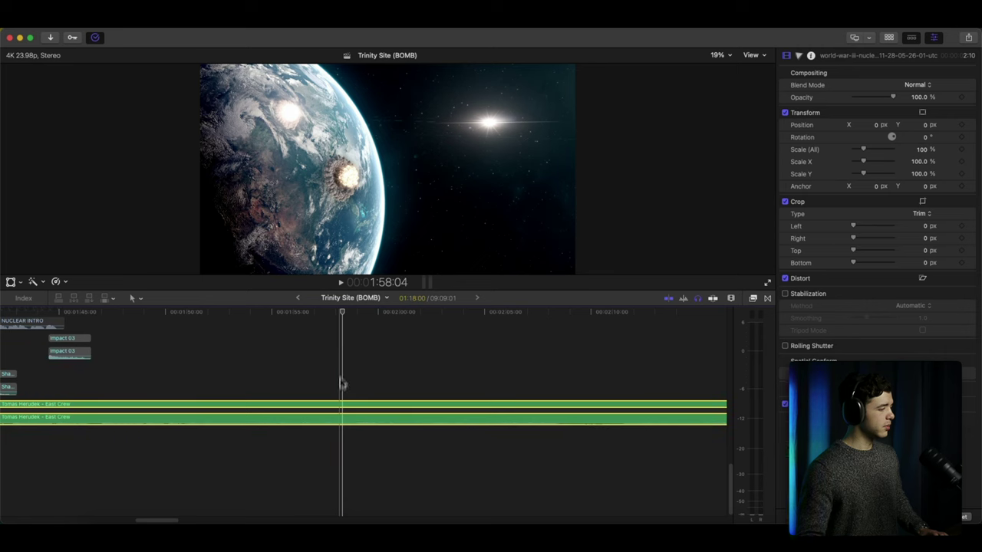
{"action": "scroll", "coordinate": [339, 377], "scroll_direction": "up", "scroll_amount": 2}
{"action": "scroll", "coordinate": [339, 376], "scroll_direction": "up", "scroll_amount": 10}
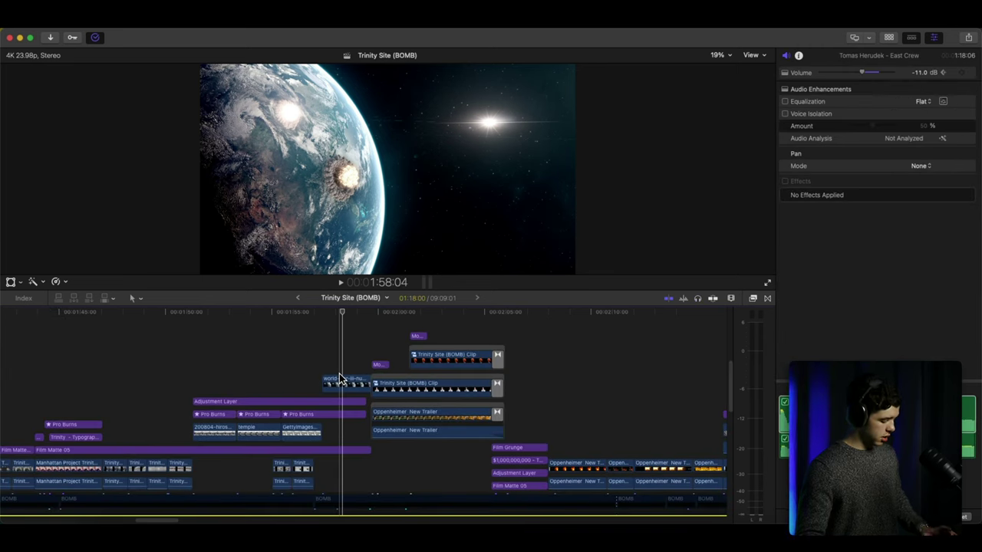
{"action": "scroll", "coordinate": [340, 376], "scroll_direction": "down", "scroll_amount": 4}
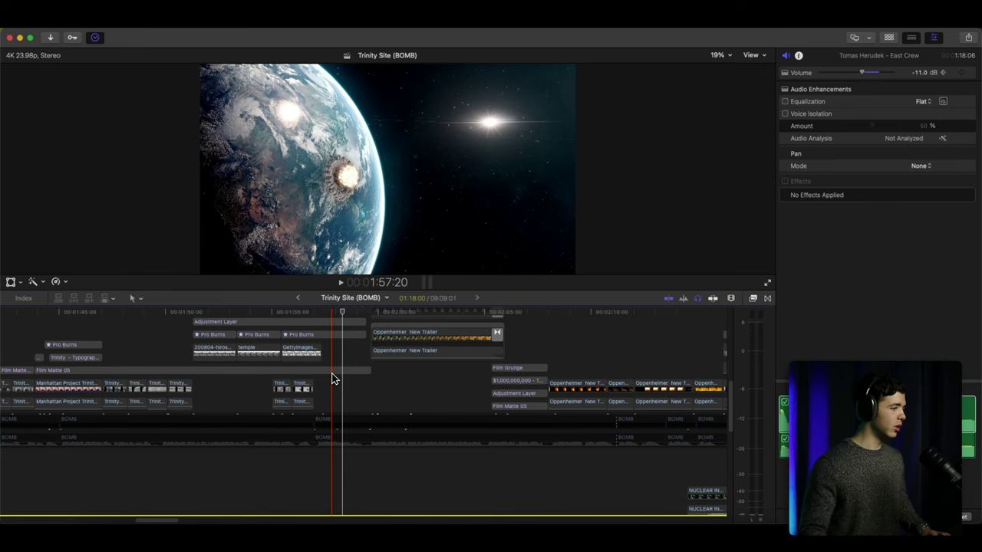
{"action": "key", "text": "space"}
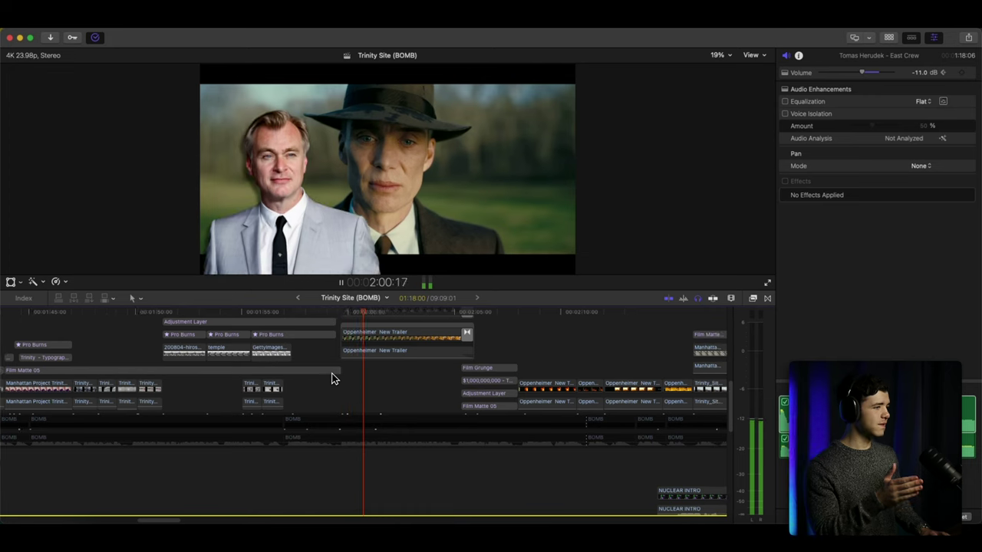
{"action": "scroll", "coordinate": [314, 395], "scroll_direction": "up", "scroll_amount": 5}
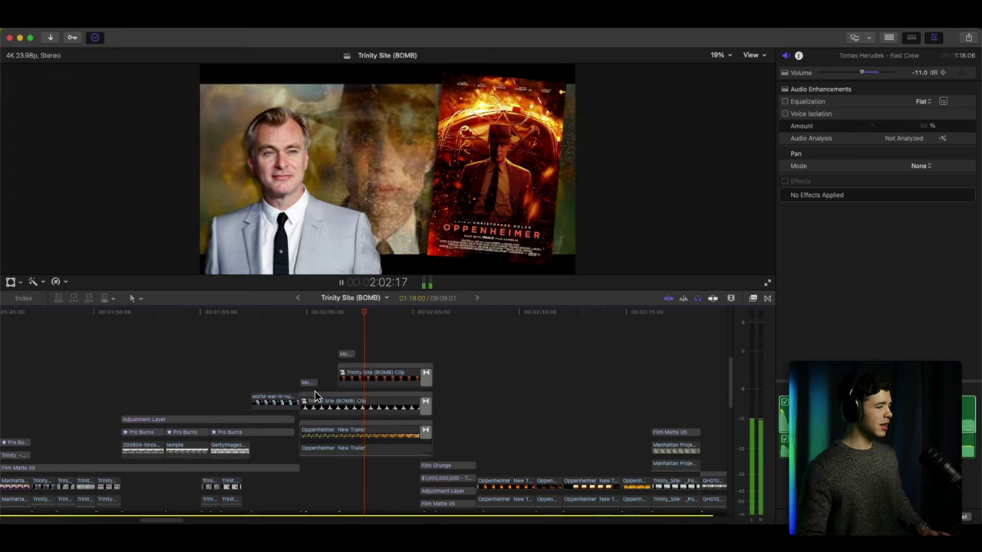
{"action": "key", "text": "space"}
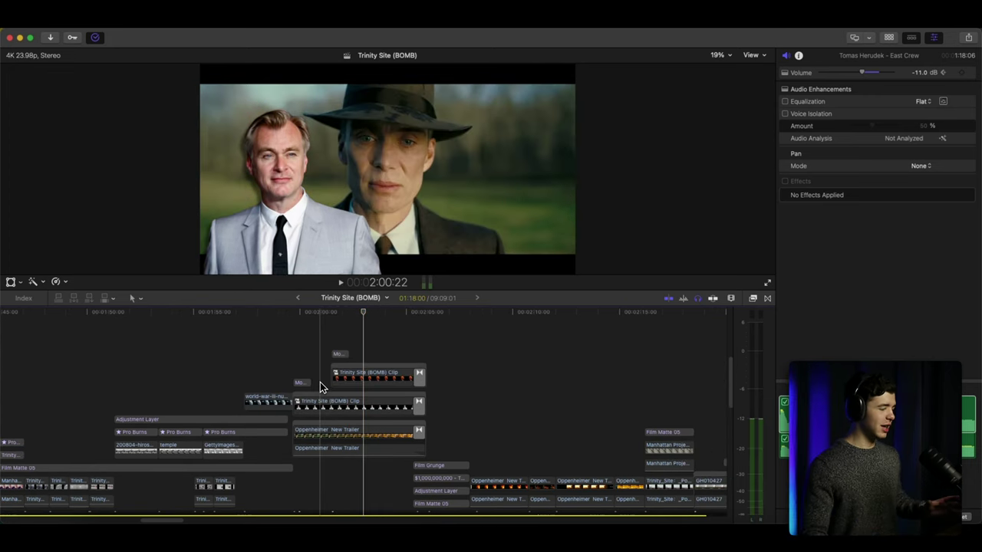
{"action": "key", "text": "space"}
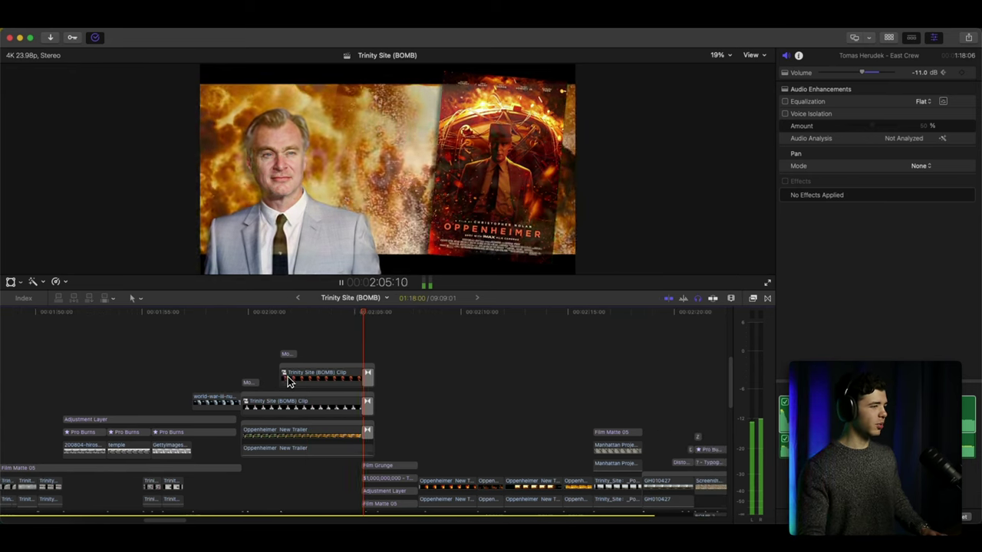
{"action": "key", "text": "space"}
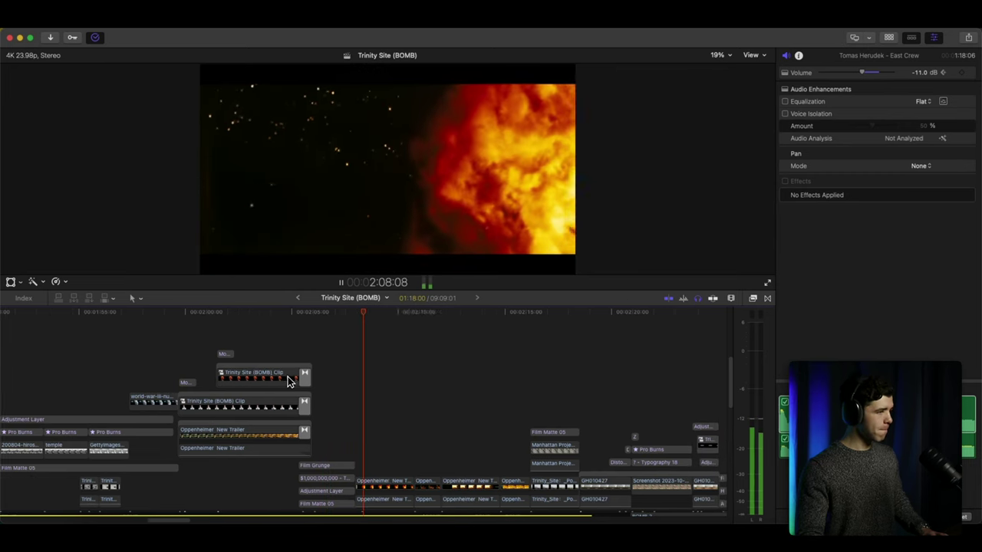
{"action": "scroll", "coordinate": [290, 381], "scroll_direction": "down", "scroll_amount": 4}
{"action": "key", "text": "space"}
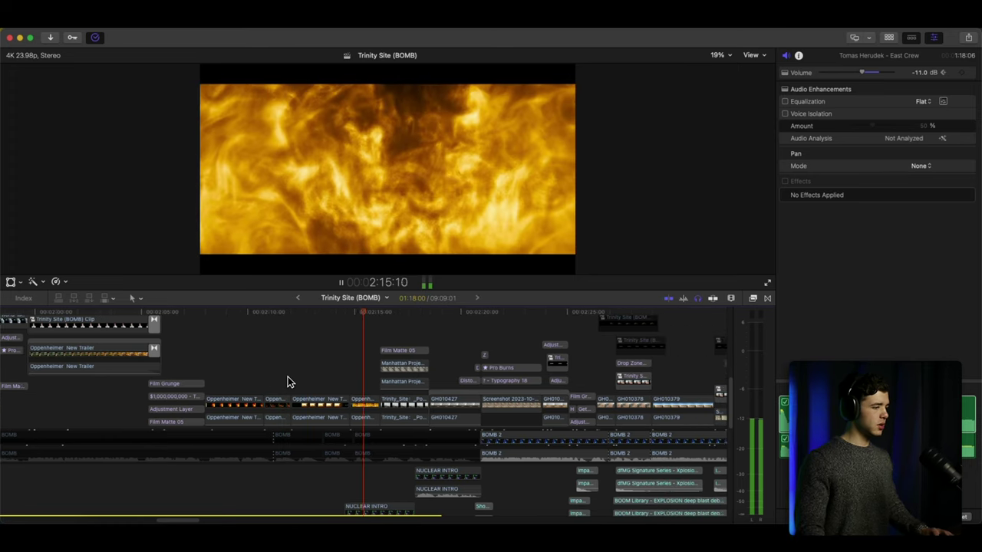
{"action": "key", "text": "space"}
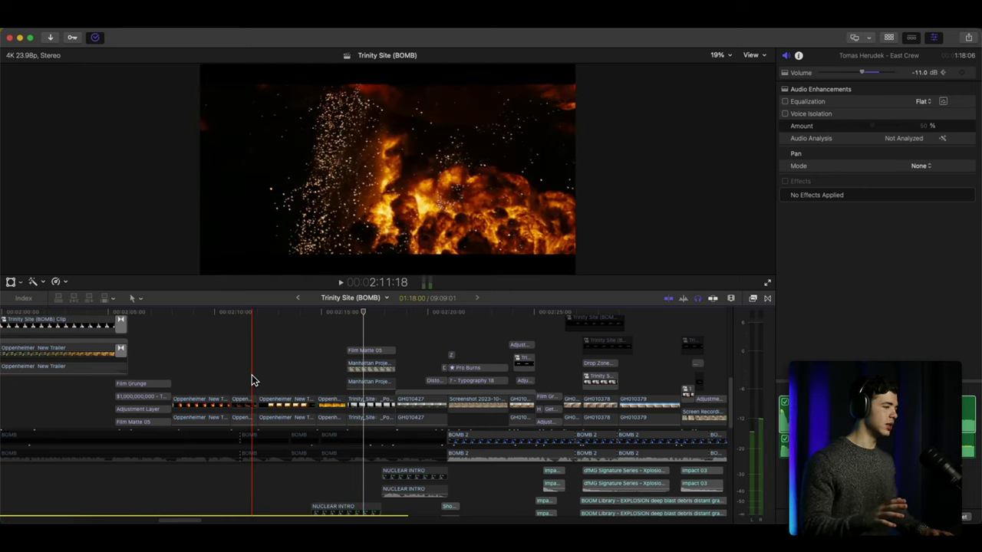
{"action": "key", "text": "space"}
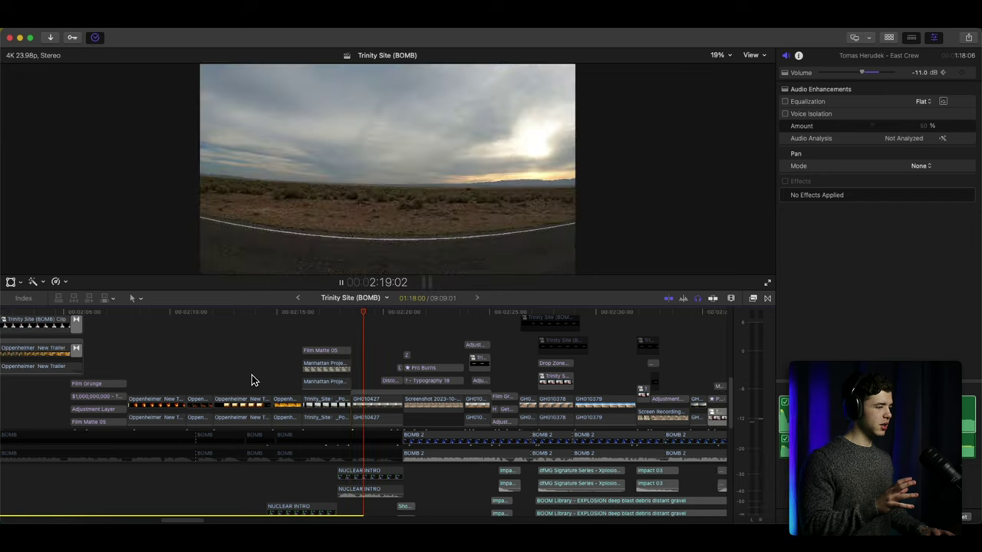
{"action": "key", "text": "space"}
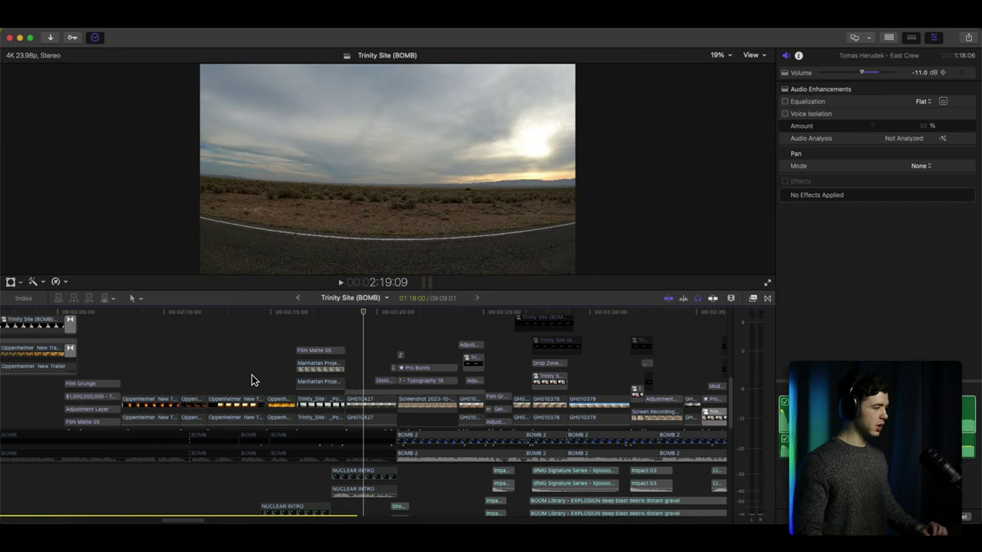
{"action": "scroll", "coordinate": [252, 375], "scroll_direction": "down", "scroll_amount": 8}
{"action": "scroll", "coordinate": [256, 376], "scroll_direction": "down", "scroll_amount": 3}
{"action": "scroll", "coordinate": [257, 376], "scroll_direction": "up", "scroll_amount": 8}
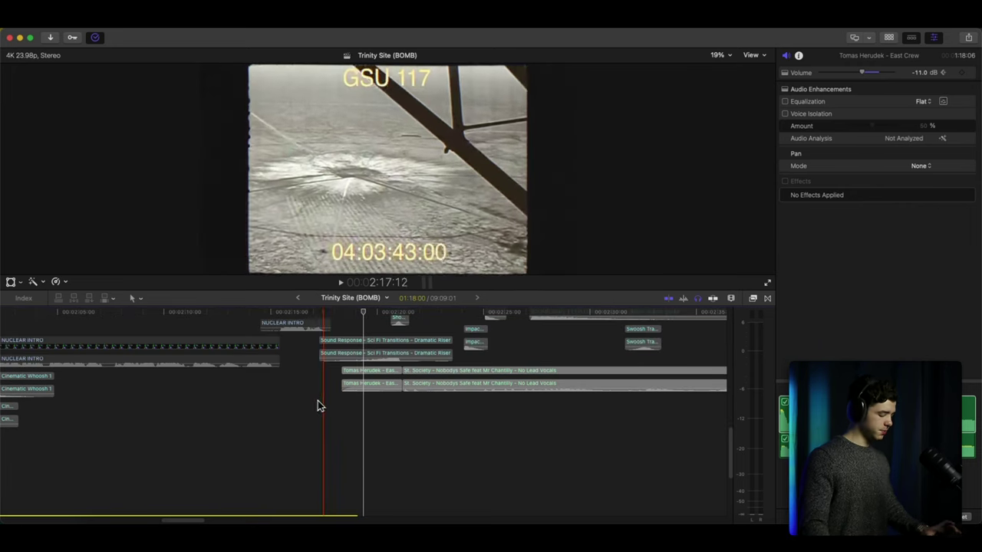
{"action": "left_click_drag", "start_coordinate": [317, 379], "coordinate": [373, 539]}
{"action": "scroll", "coordinate": [341, 443], "scroll_direction": "up", "scroll_amount": 5}
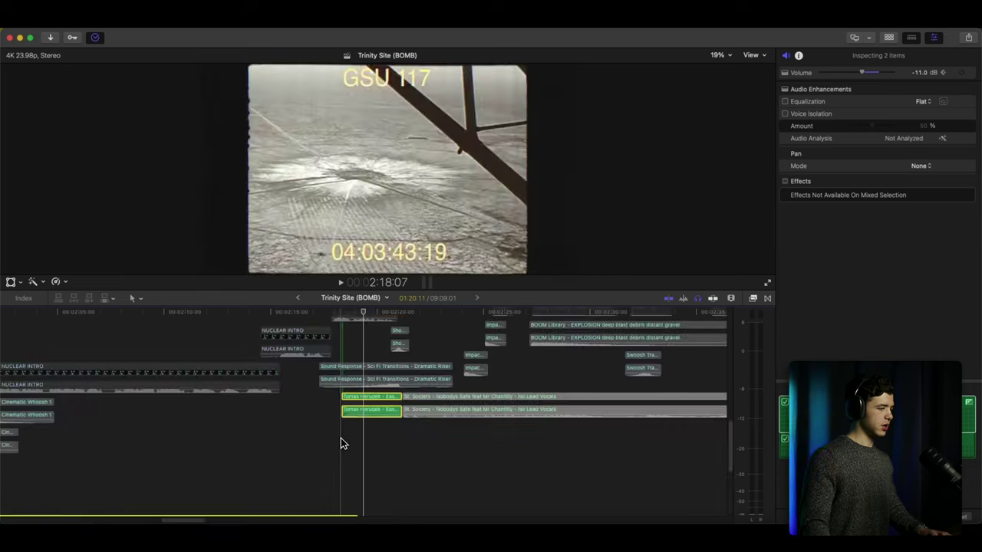
{"action": "key", "text": "space"}
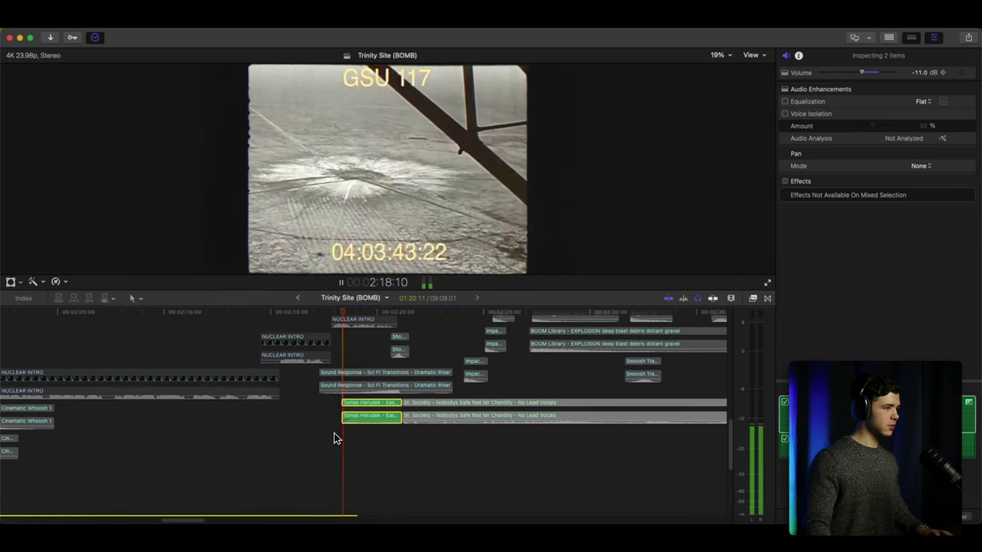
{"action": "key", "text": "space"}
{"action": "left_click", "coordinate": [325, 427]}
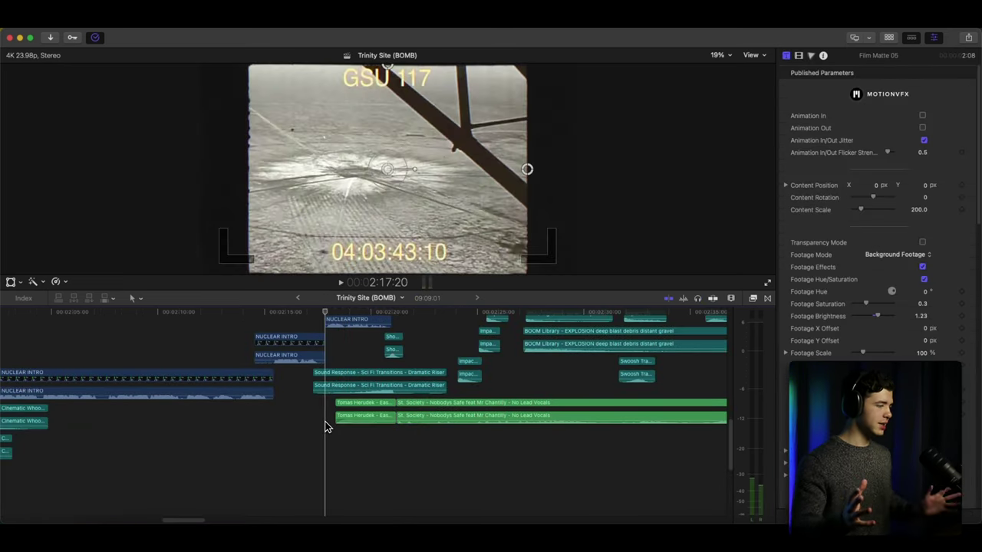
{"action": "key", "text": "space"}
{"action": "scroll", "coordinate": [326, 428], "scroll_direction": "up", "scroll_amount": 6}
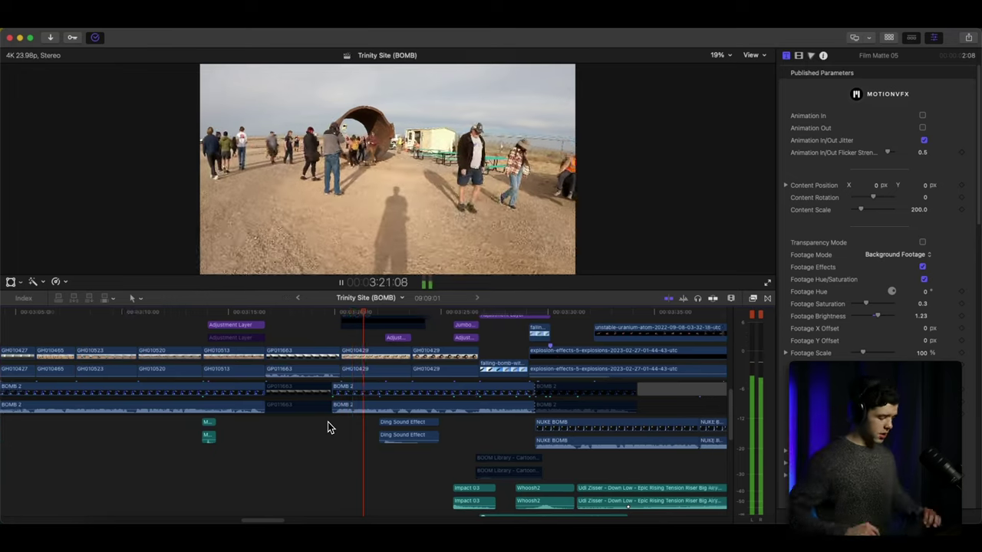
{"action": "key", "text": "space"}
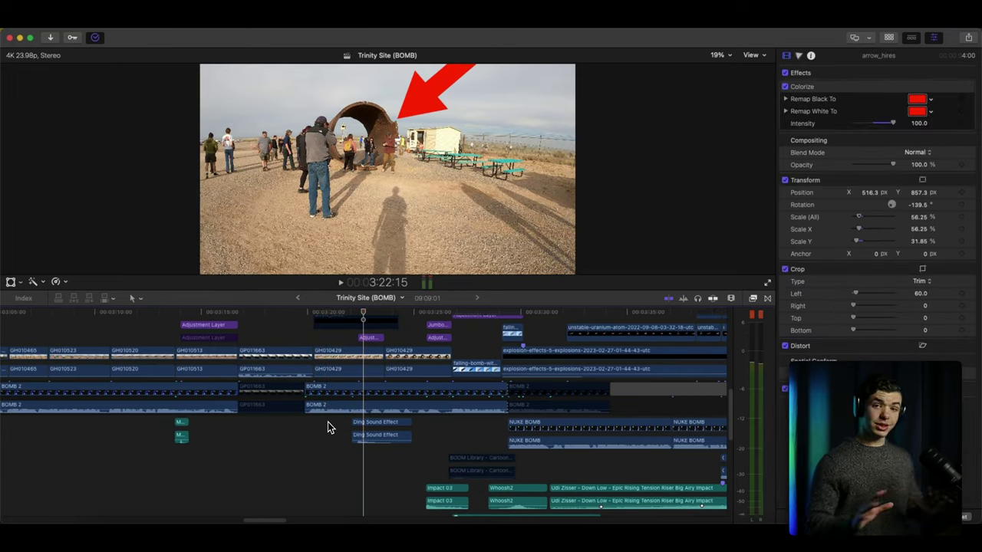
{"action": "key", "text": "super+minus"}
{"action": "key", "text": "super+minus"}
{"action": "key", "text": "super+minus"}
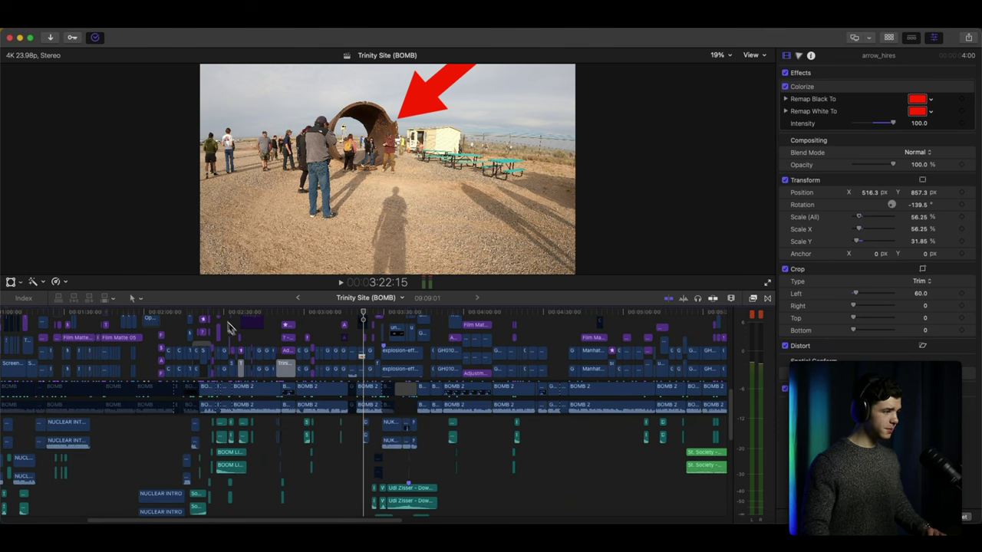
{"action": "scroll", "coordinate": [269, 326], "scroll_direction": "left", "scroll_amount": 3}
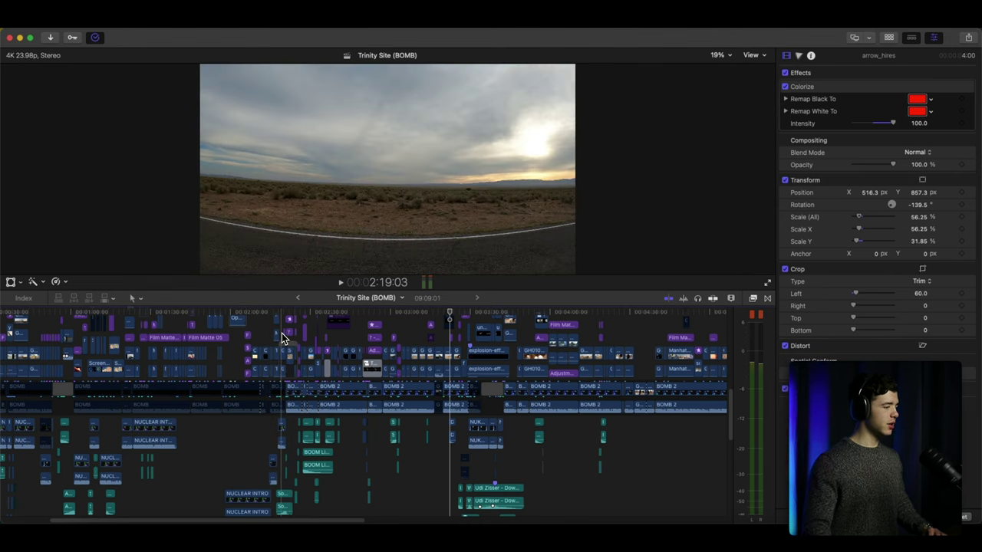
{"action": "key", "text": "super+equal"}
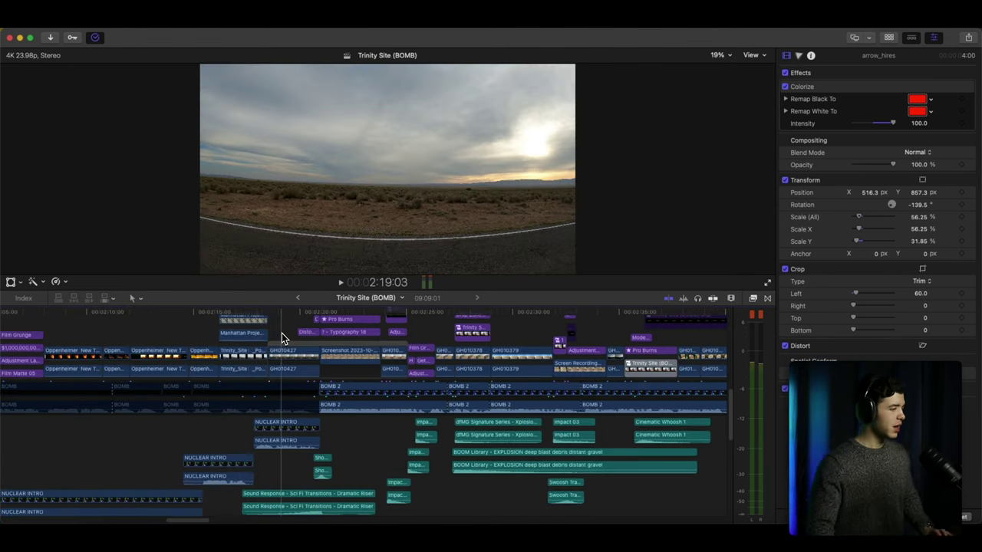
{"action": "key", "text": "space"}
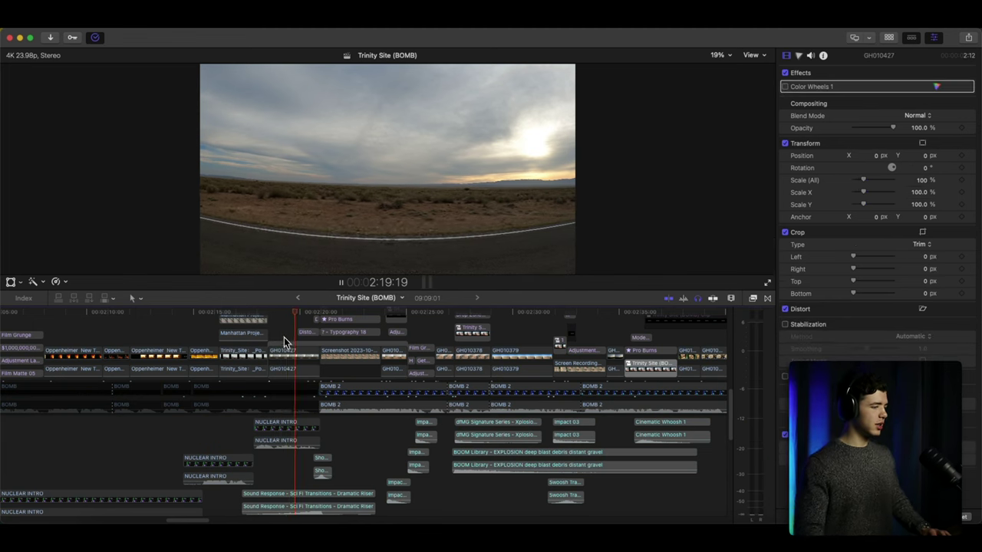
{"action": "scroll", "coordinate": [292, 349], "scroll_direction": "down", "scroll_amount": 5}
{"action": "scroll", "coordinate": [293, 353], "scroll_direction": "up", "scroll_amount": 8}
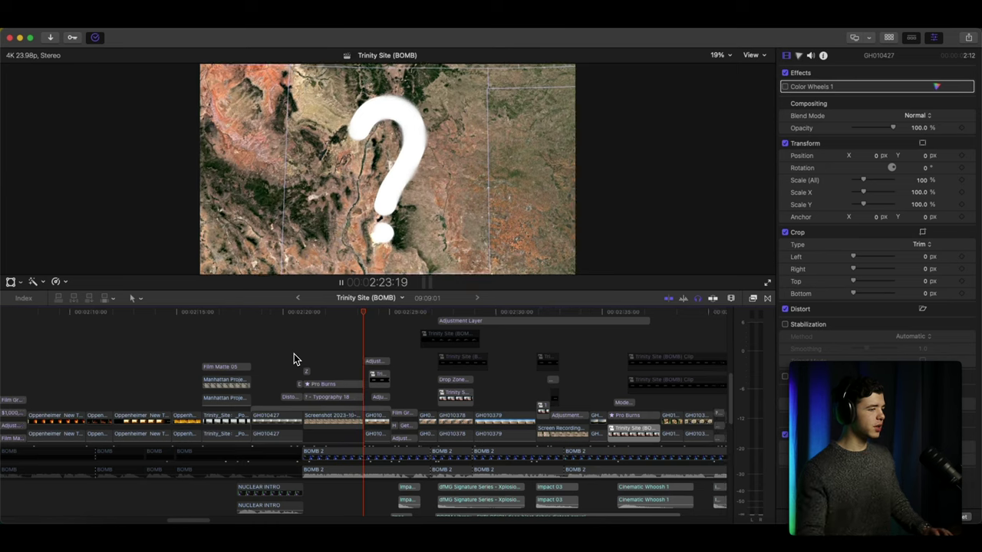
{"action": "key", "text": "space"}
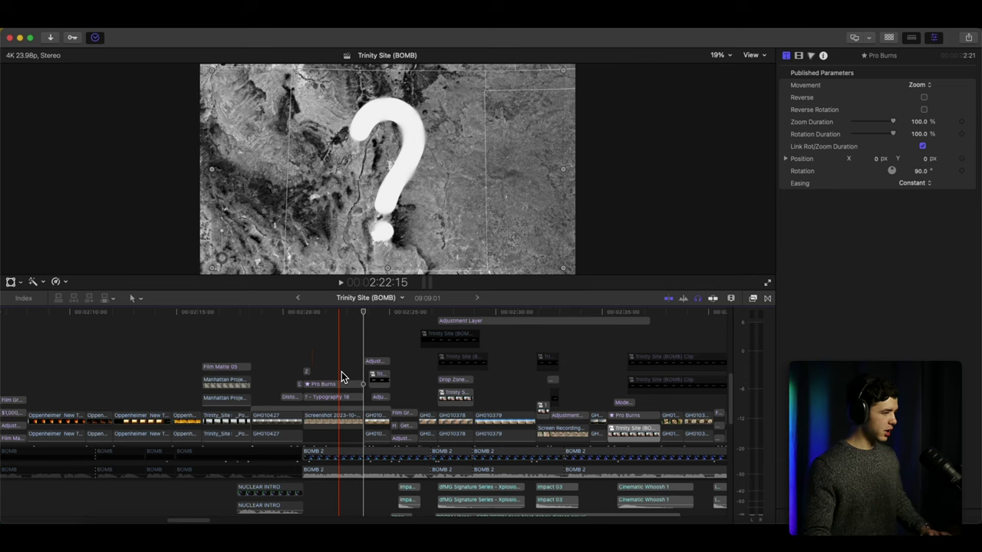
{"action": "left_click", "coordinate": [342, 372]}
{"action": "key", "text": "space"}
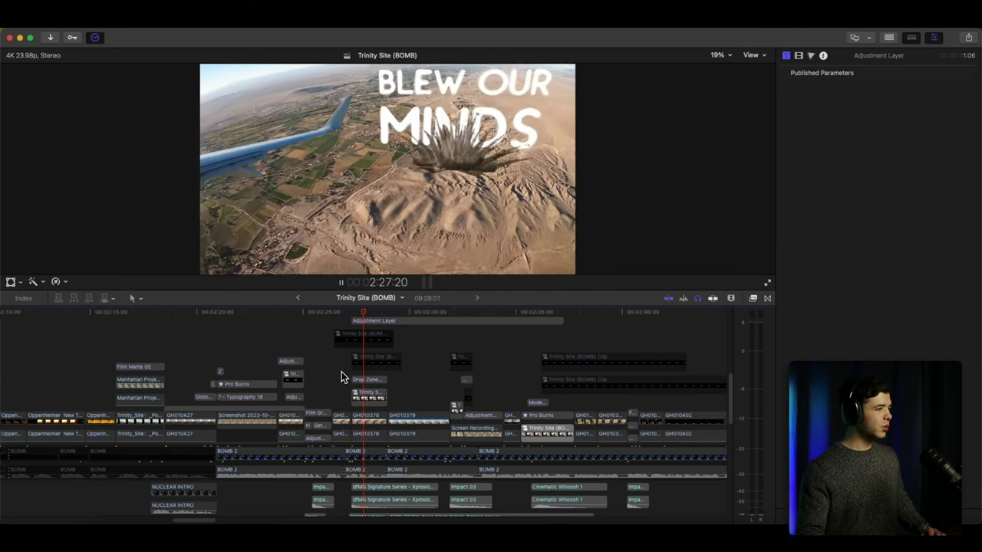
Stop at the BLEW OUR MINDS title, zoom in, enable skimming, and select Drop Zone 01.
{"action": "scroll", "coordinate": [342, 372], "scroll_direction": "up", "scroll_amount": 3}
{"action": "key", "text": "space"}
{"action": "left_click", "coordinate": [333, 366]}
{"action": "key", "text": "super+equal"}
{"action": "key", "text": "super+equal"}
{"action": "key", "text": "super+equal"}
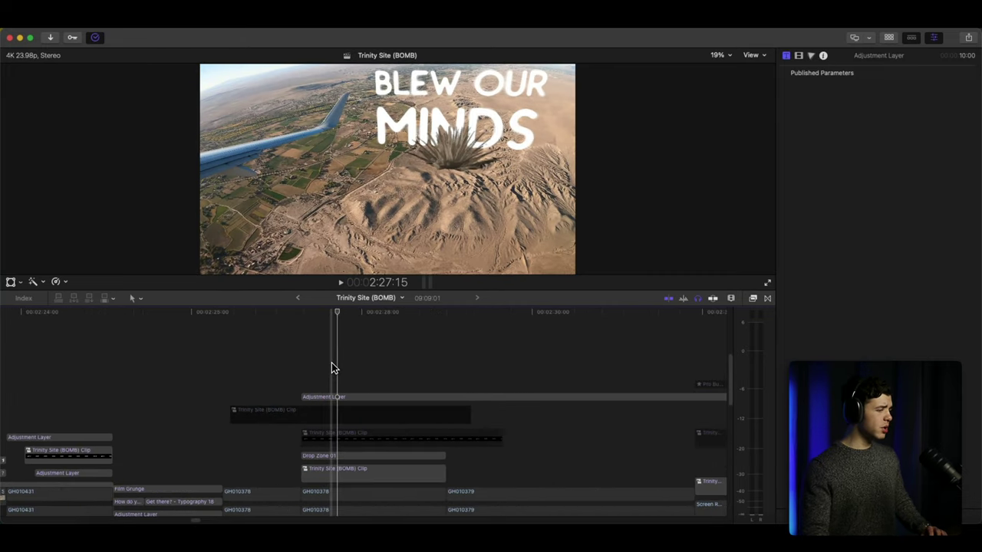
{"action": "scroll", "coordinate": [332, 367], "scroll_direction": "down", "scroll_amount": 3}
{"action": "key", "text": "s"}
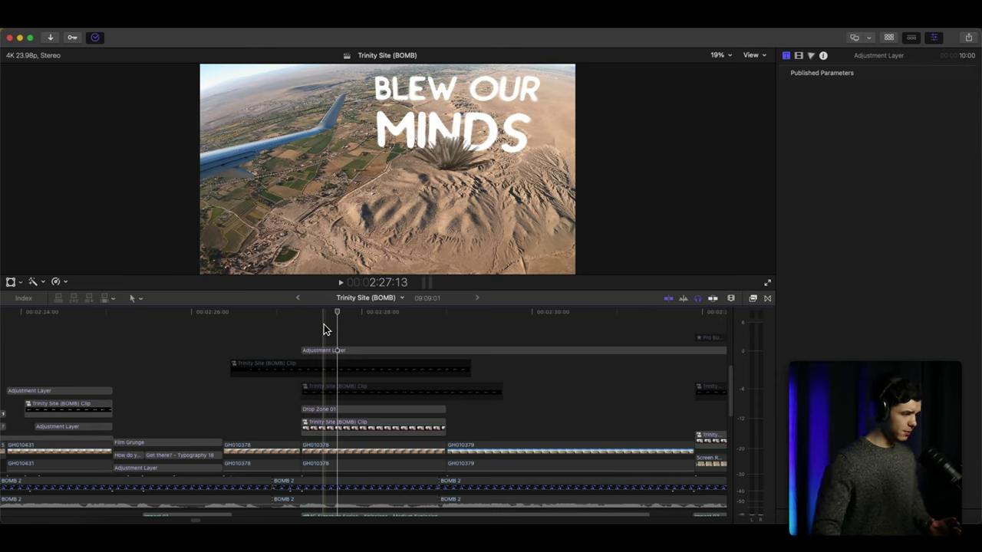
{"action": "left_click", "coordinate": [328, 412]}
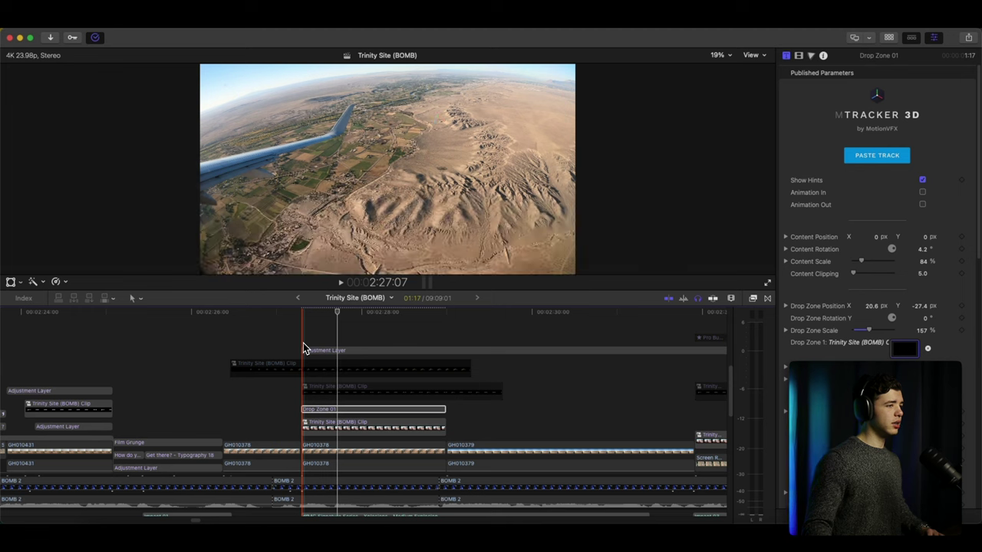
{"action": "key", "text": "space"}
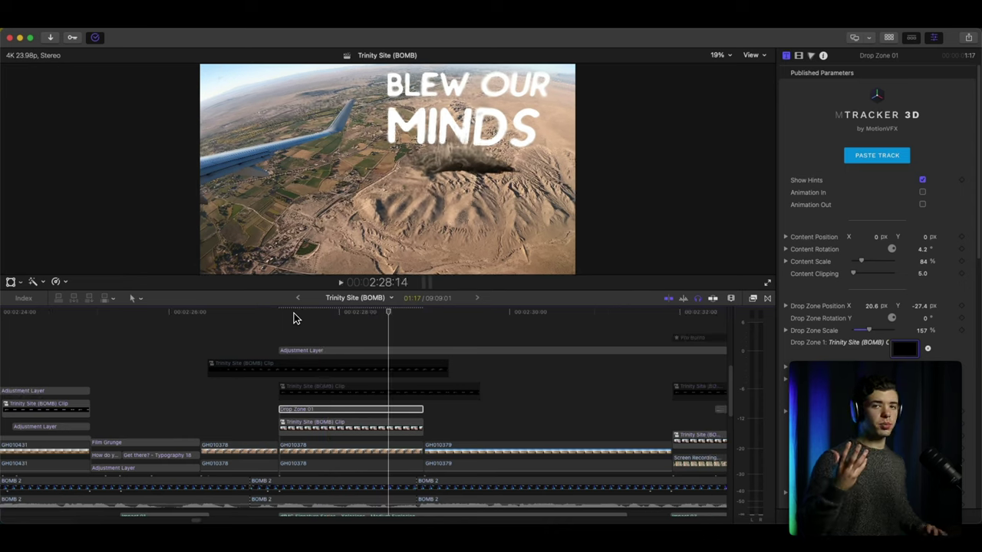
{"action": "key", "text": "space"}
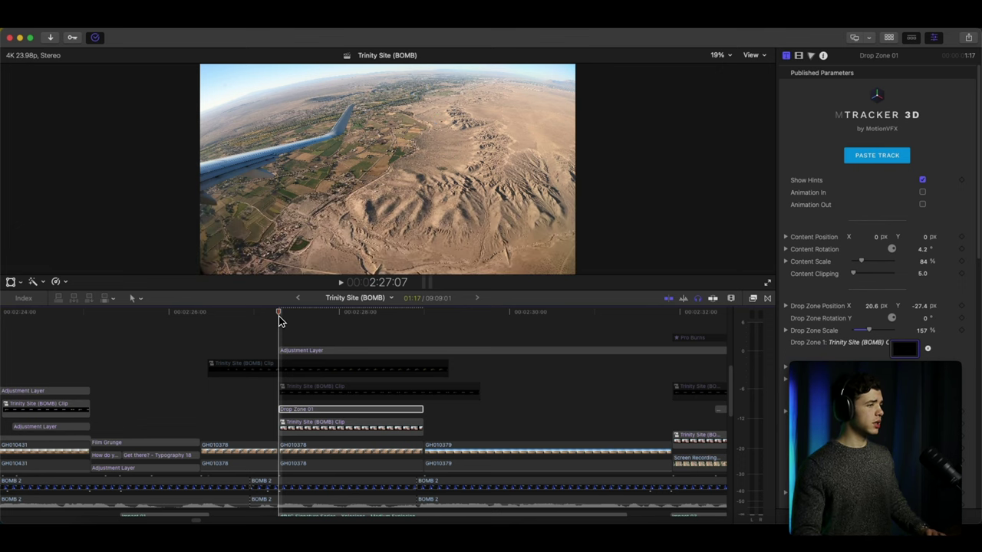
{"action": "key", "text": "space"}
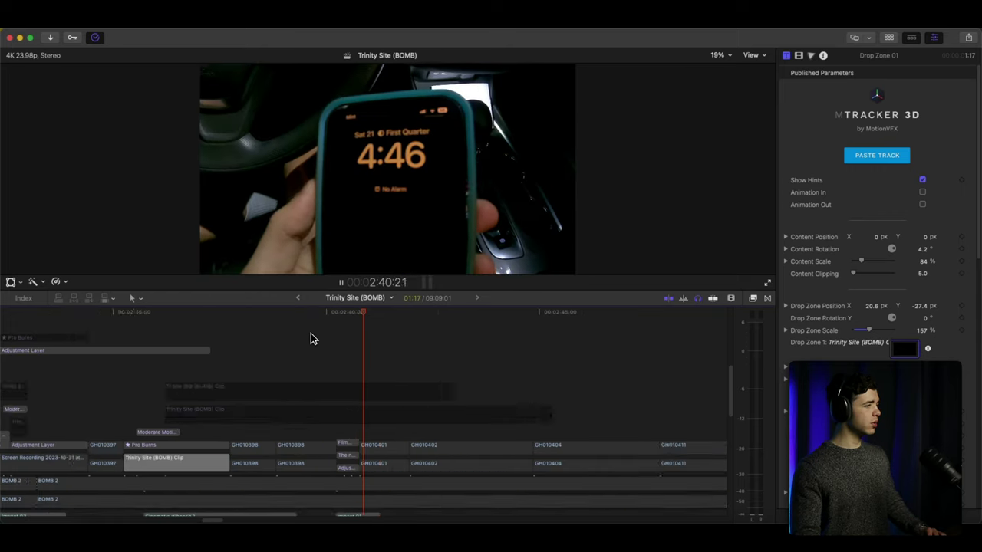
{"action": "key", "text": "super+minus"}
{"action": "key", "text": "super+minus"}
{"action": "scroll", "coordinate": [313, 338], "scroll_direction": "down", "scroll_amount": 5}
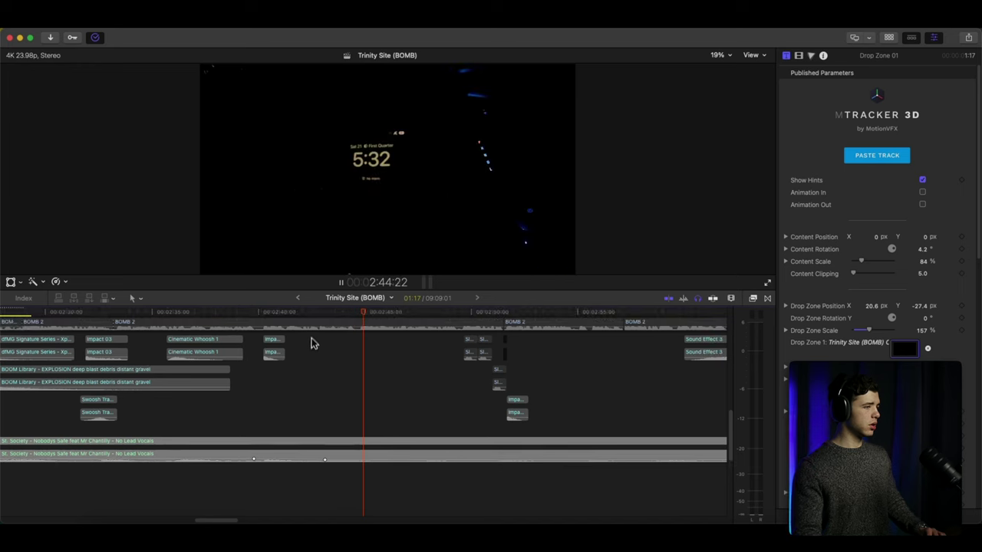
{"action": "scroll", "coordinate": [317, 397], "scroll_direction": "up", "scroll_amount": 5}
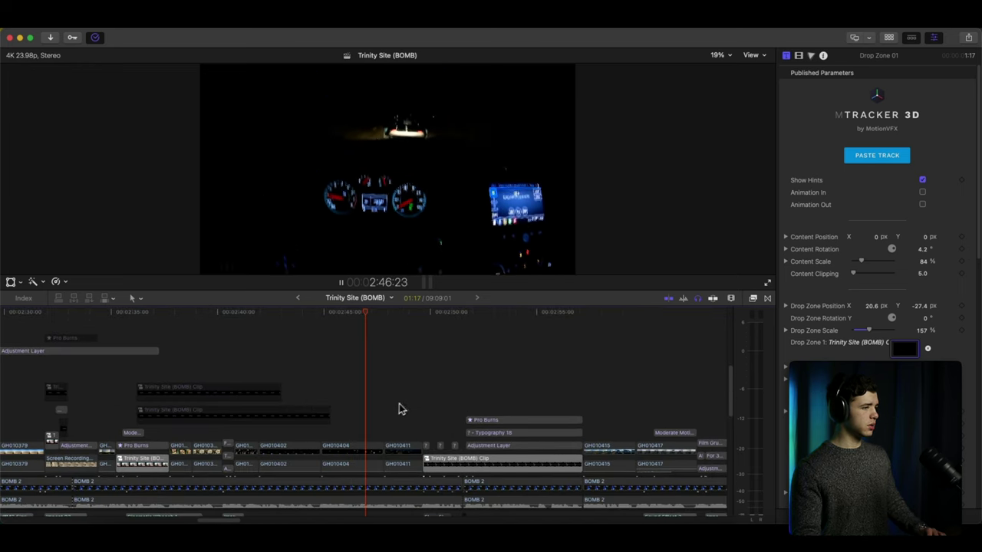
{"action": "key", "text": "space"}
{"action": "key", "text": "space"}
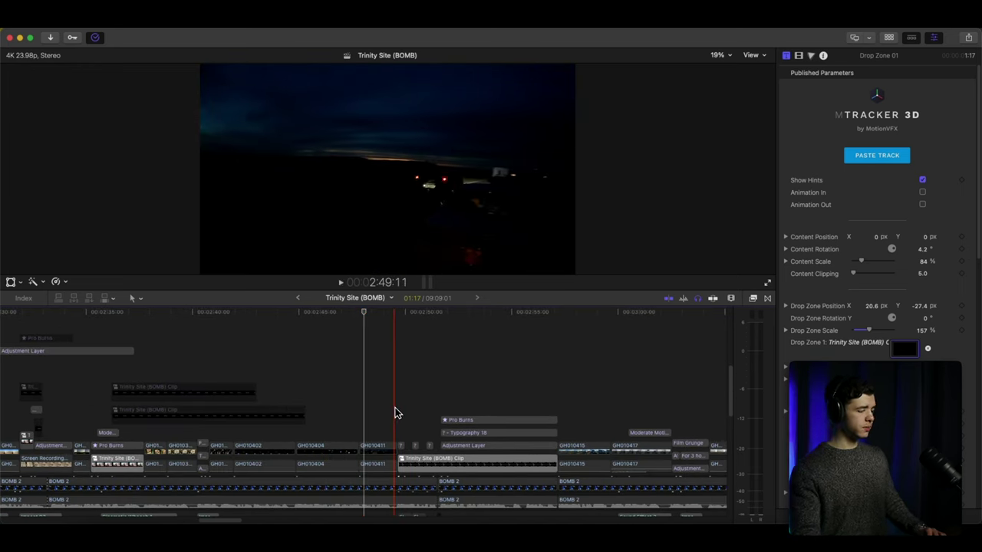
{"action": "scroll", "coordinate": [393, 414], "scroll_direction": "down", "scroll_amount": 5}
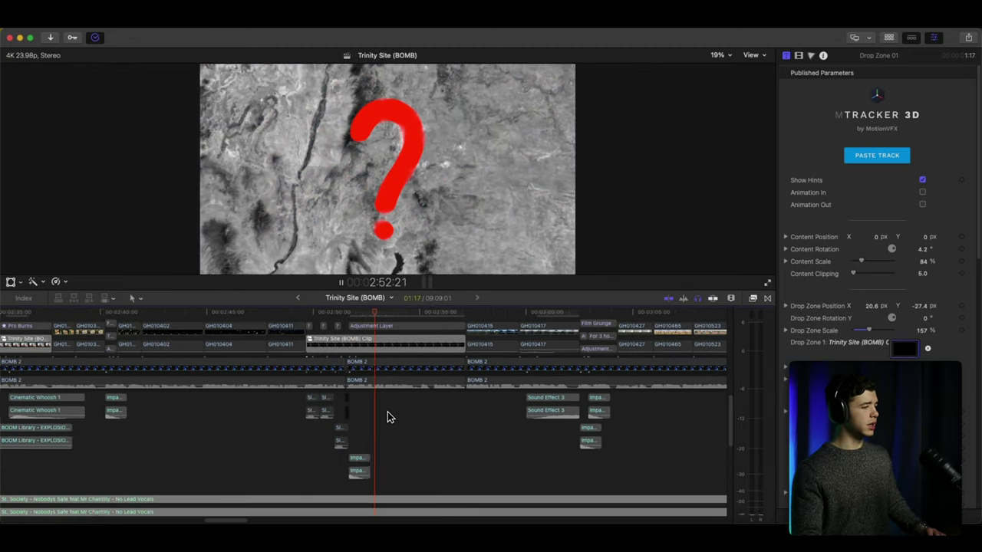
{"action": "scroll", "coordinate": [387, 417], "scroll_direction": "up", "scroll_amount": 3}
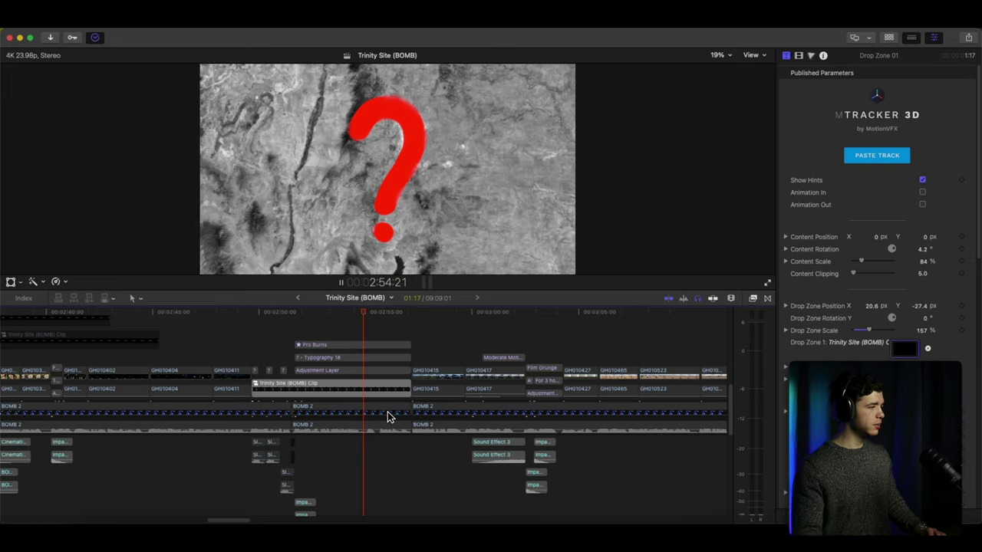
{"action": "key", "text": "l"}
{"action": "key", "text": "l"}
{"action": "key", "text": "l"}
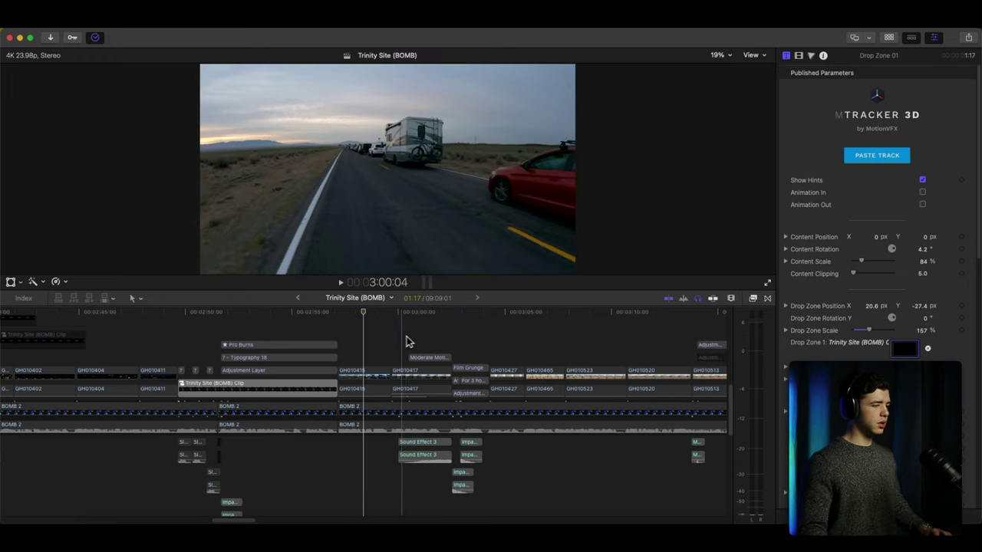
{"action": "left_click", "coordinate": [400, 337]}
{"action": "left_click_drag", "start_coordinate": [392, 486], "coordinate": [420, 442]}
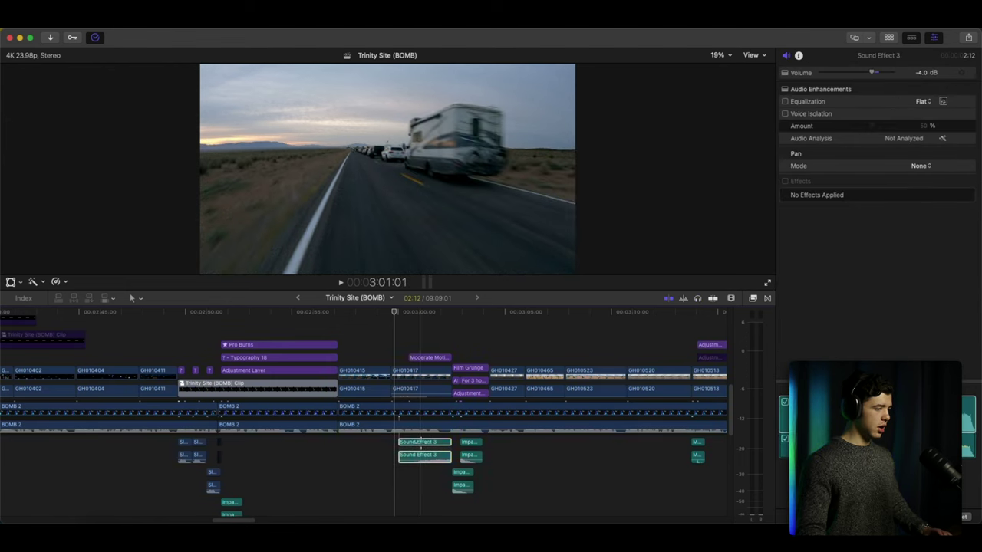
{"action": "key", "text": "space"}
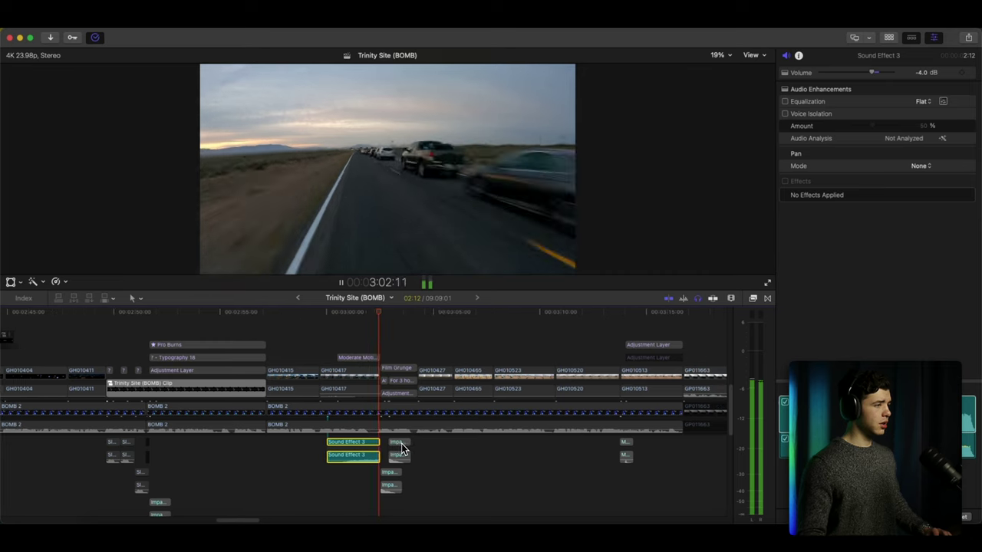
{"action": "key", "text": "space"}
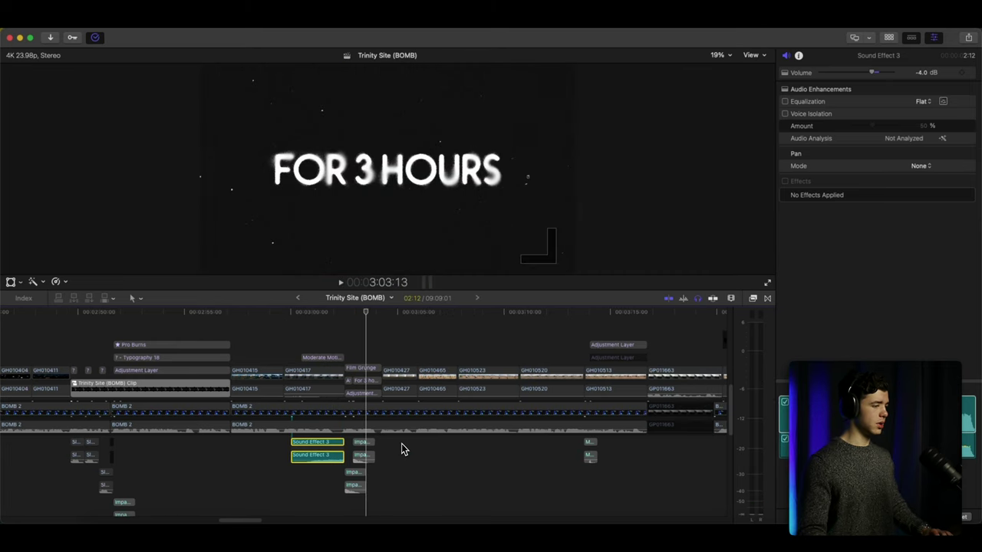
{"action": "left_click", "coordinate": [397, 456]}
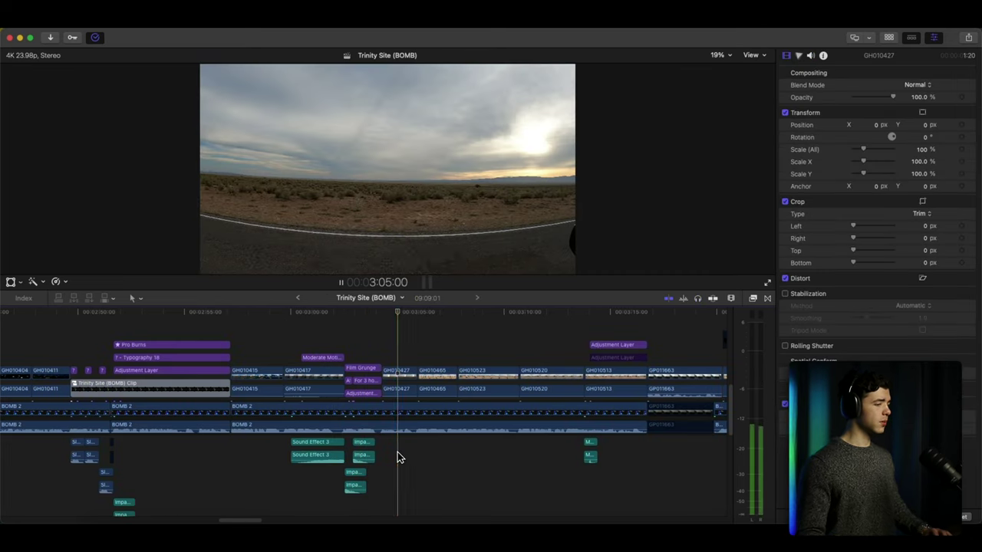
{"action": "key", "text": "space"}
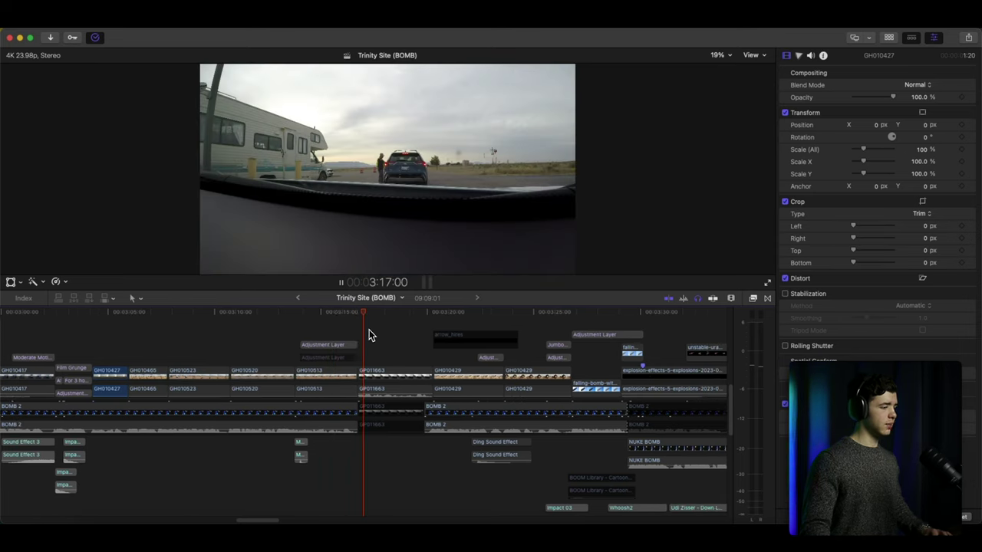
{"action": "scroll", "coordinate": [371, 344], "scroll_direction": "down", "scroll_amount": 3}
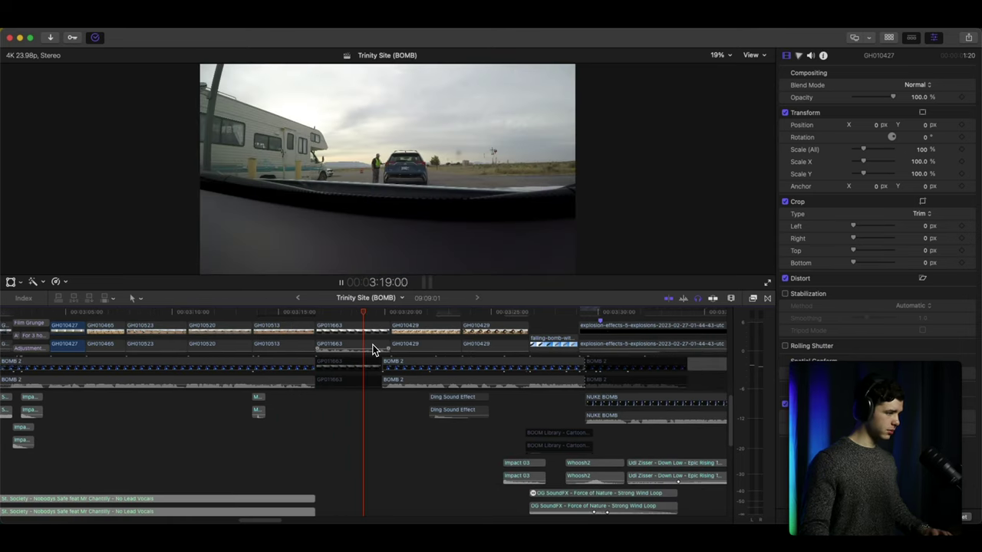
{"action": "key", "text": "super+minus"}
{"action": "key", "text": "space"}
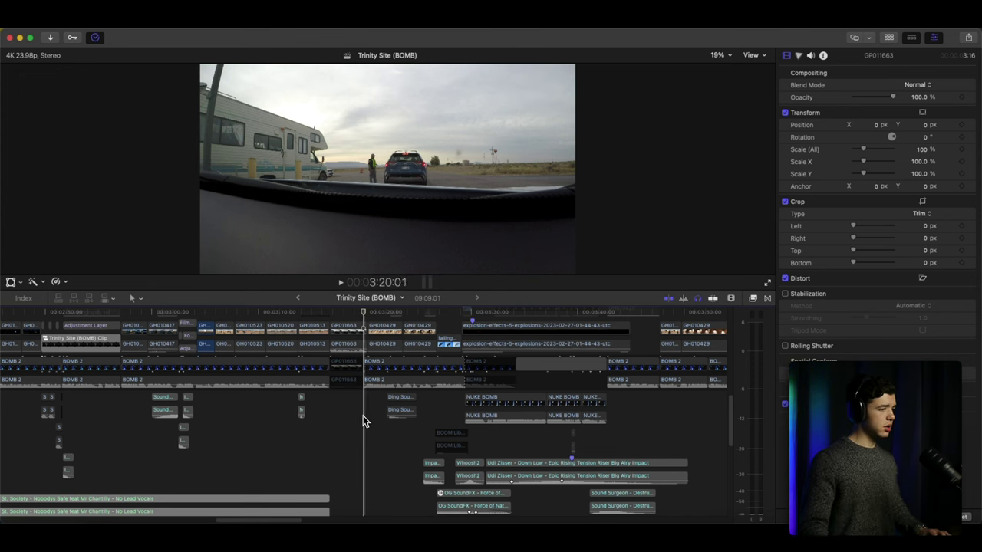
{"action": "key", "text": "space"}
{"action": "key", "text": "space"}
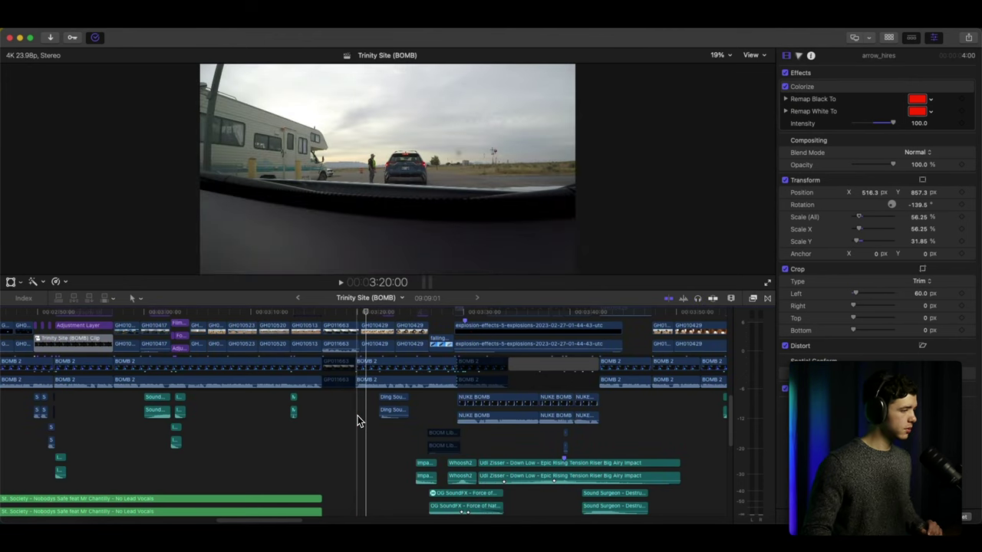
{"action": "scroll", "coordinate": [358, 421], "scroll_direction": "up", "scroll_amount": 3}
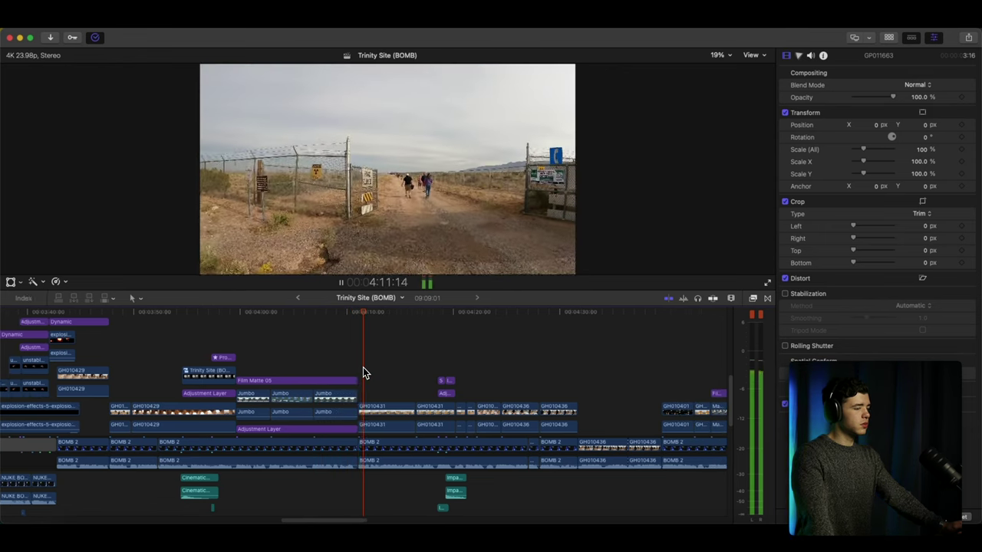
{"action": "key", "text": "space"}
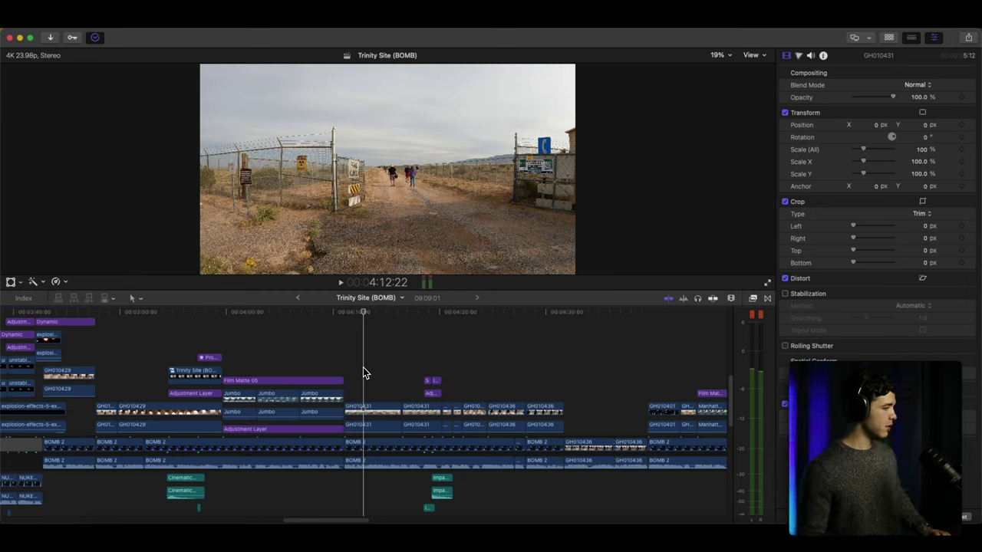
{"action": "scroll", "coordinate": [363, 368], "scroll_direction": "left", "scroll_amount": 10}
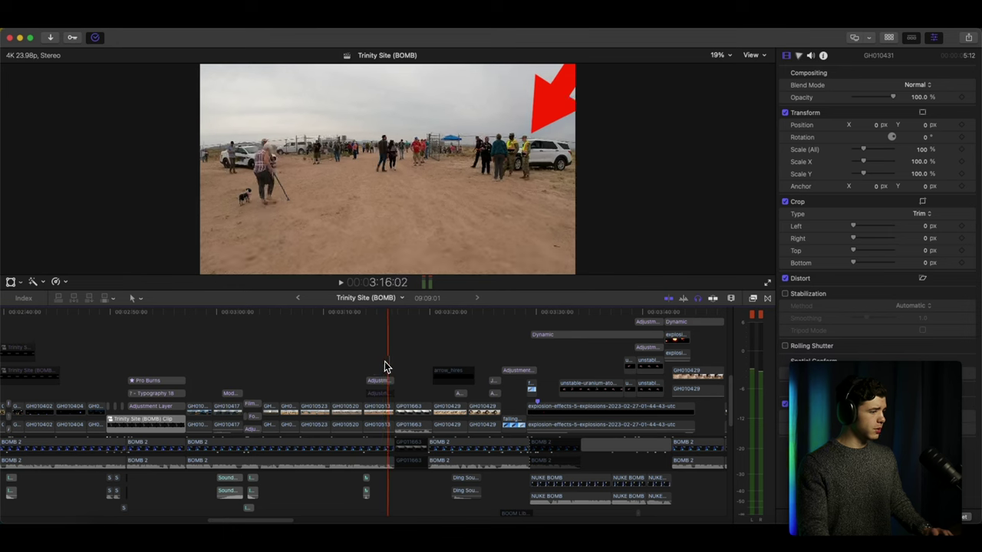
{"action": "left_click", "coordinate": [448, 362]}
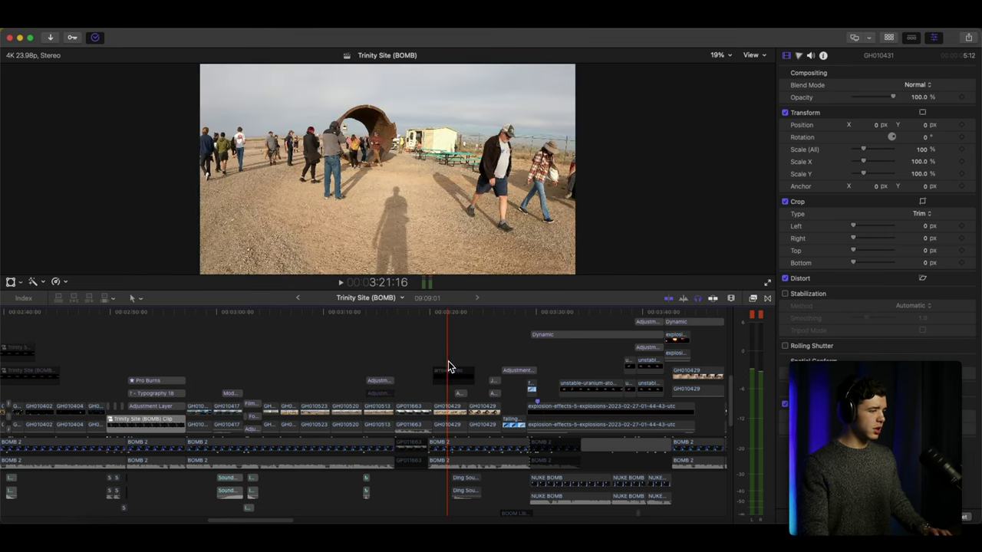
{"action": "key", "text": "space"}
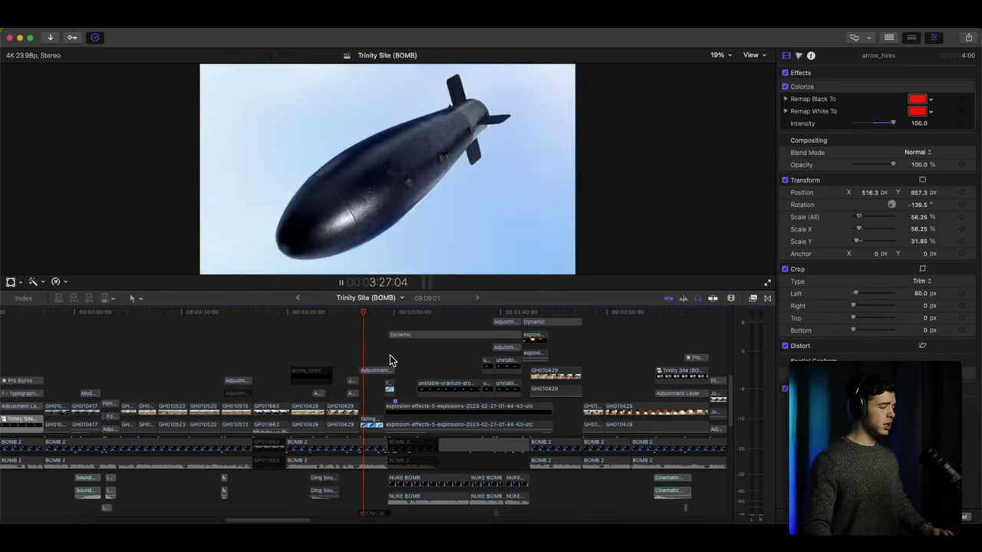
{"action": "key", "text": "space"}
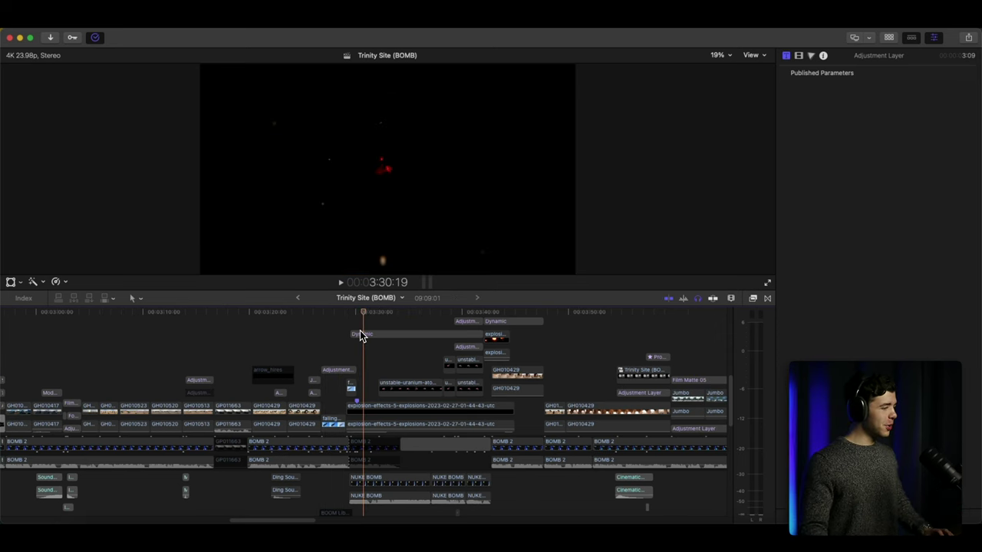
{"action": "left_click", "coordinate": [355, 333]}
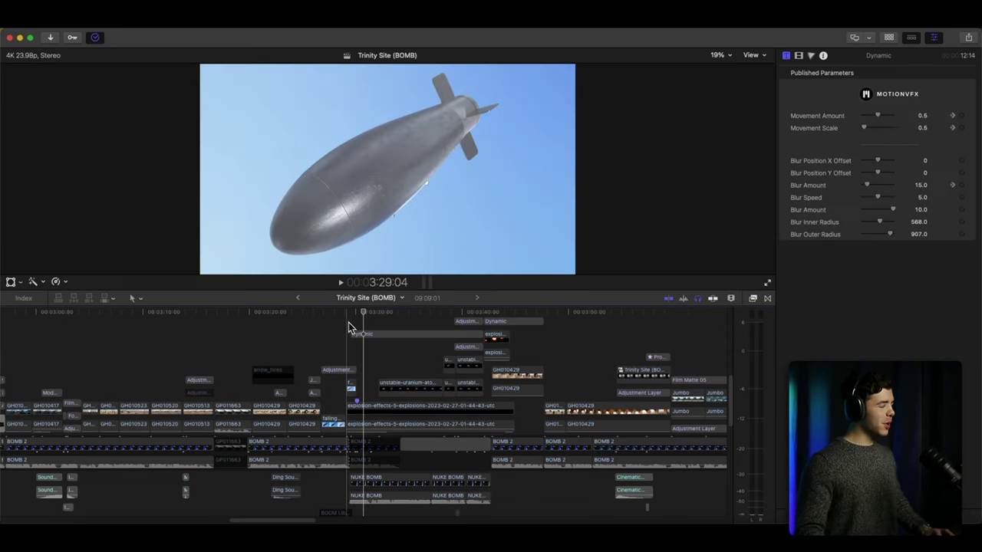
{"action": "key", "text": "space"}
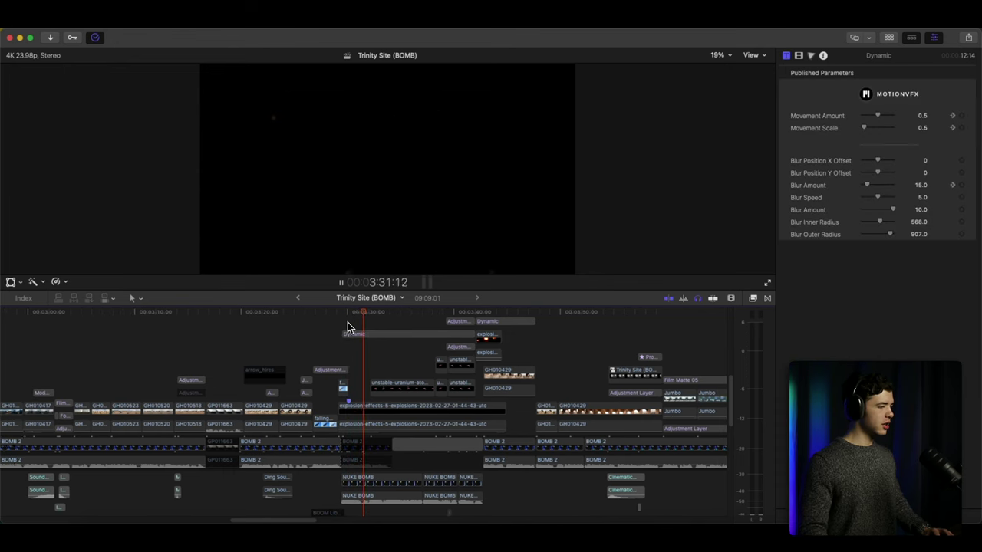
{"action": "key", "text": "space"}
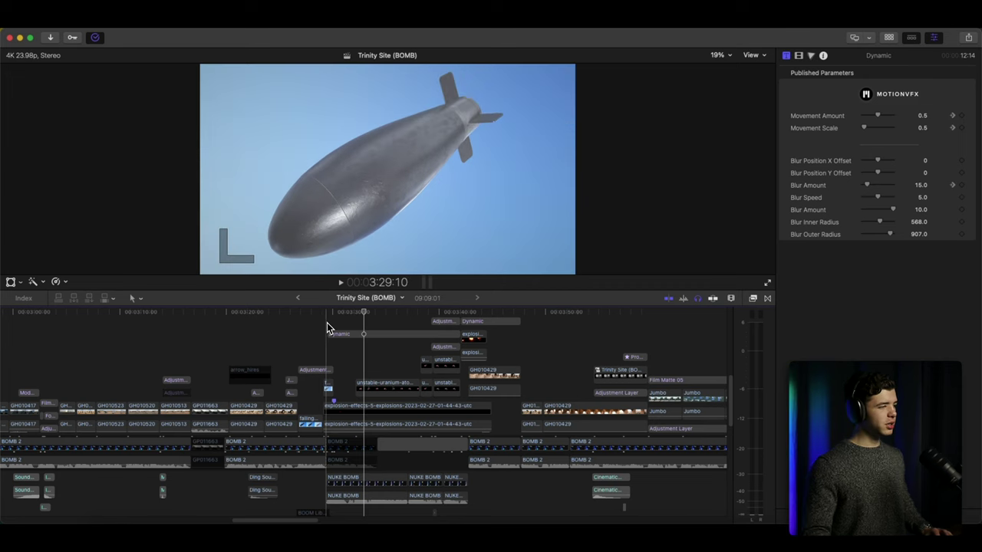
{"action": "left_click", "coordinate": [327, 322]}
{"action": "scroll", "coordinate": [327, 324], "scroll_direction": "up", "scroll_amount": 5}
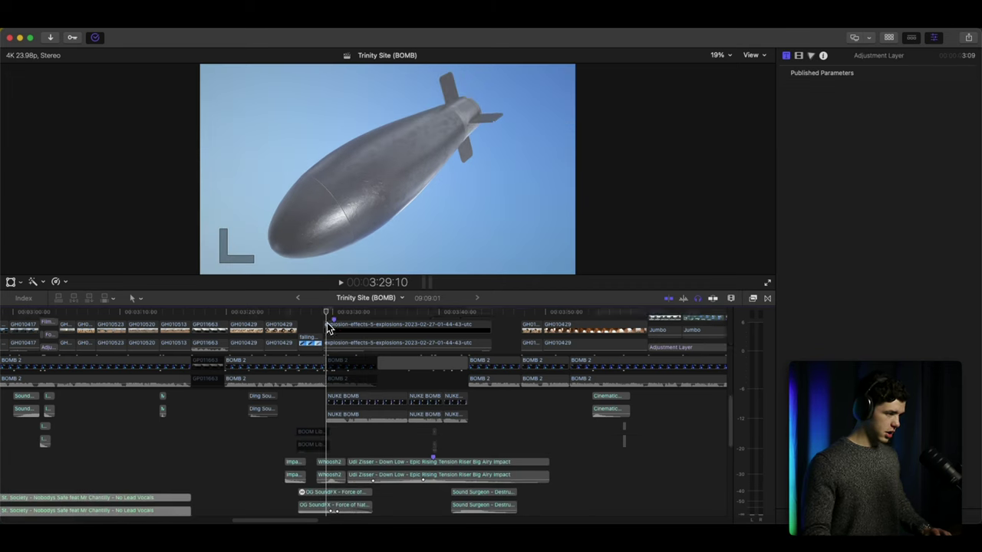
{"action": "scroll", "coordinate": [327, 324], "scroll_direction": "down", "scroll_amount": 5}
{"action": "key", "text": "space"}
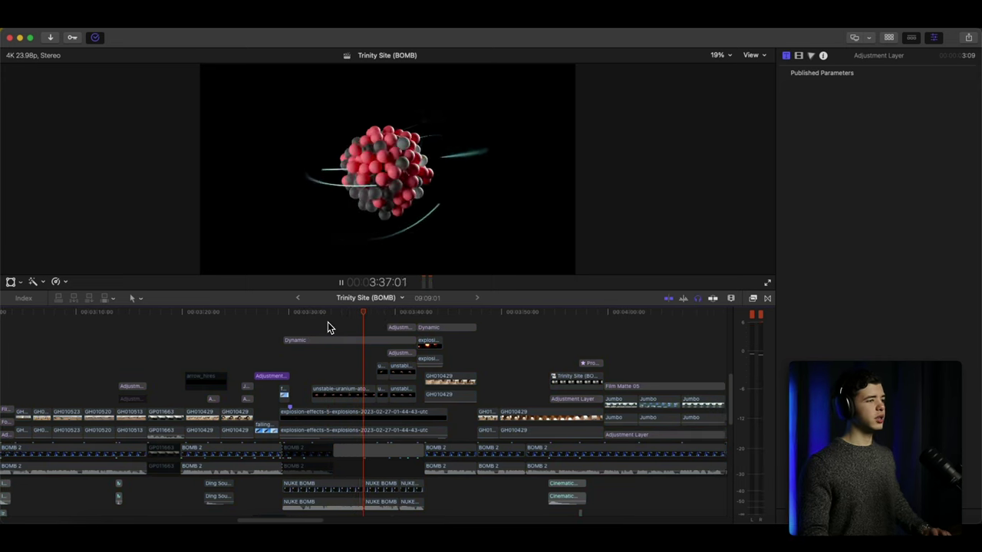
{"action": "key", "text": "space"}
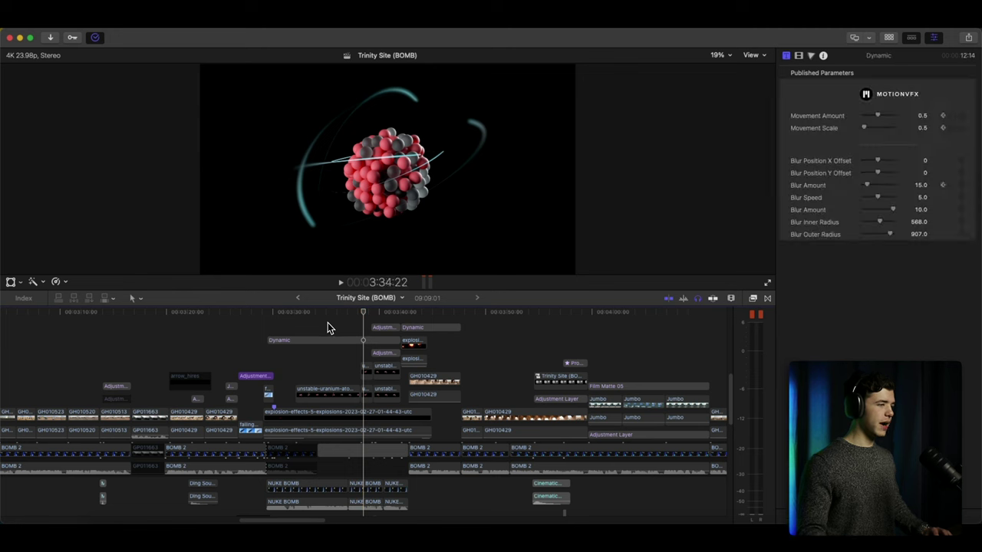
{"action": "key", "text": "space"}
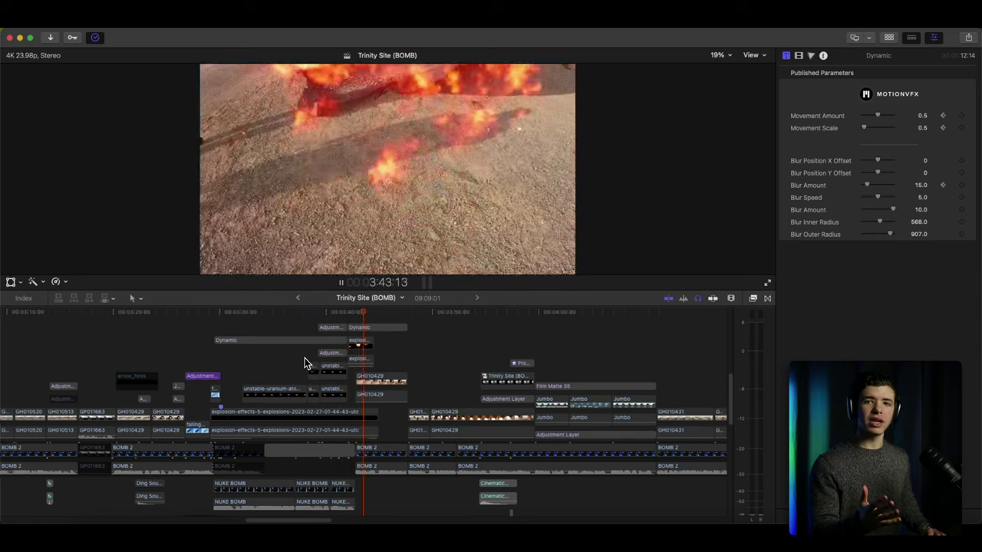
{"action": "key", "text": "space"}
{"action": "key", "text": "Up"}
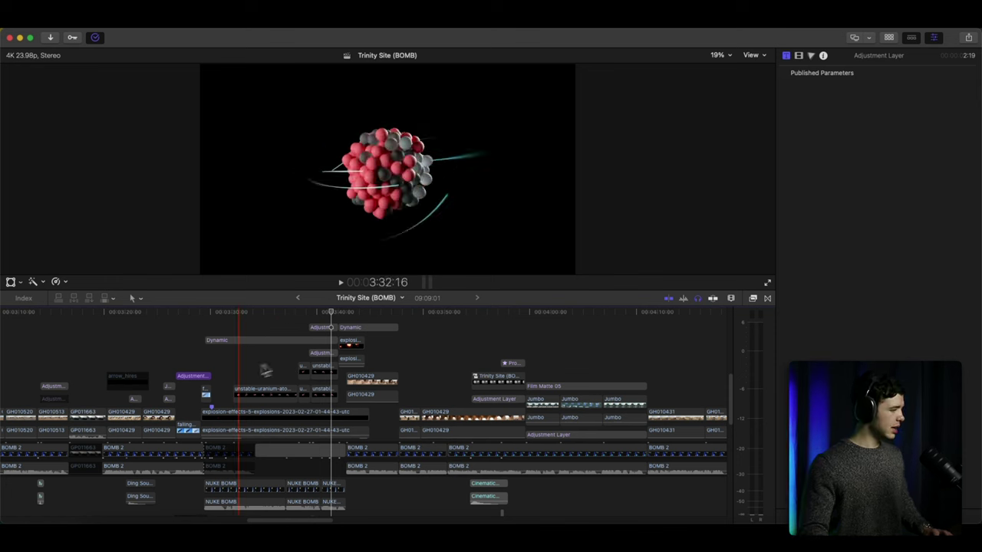
{"action": "scroll", "coordinate": [215, 383], "scroll_direction": "down", "scroll_amount": 5}
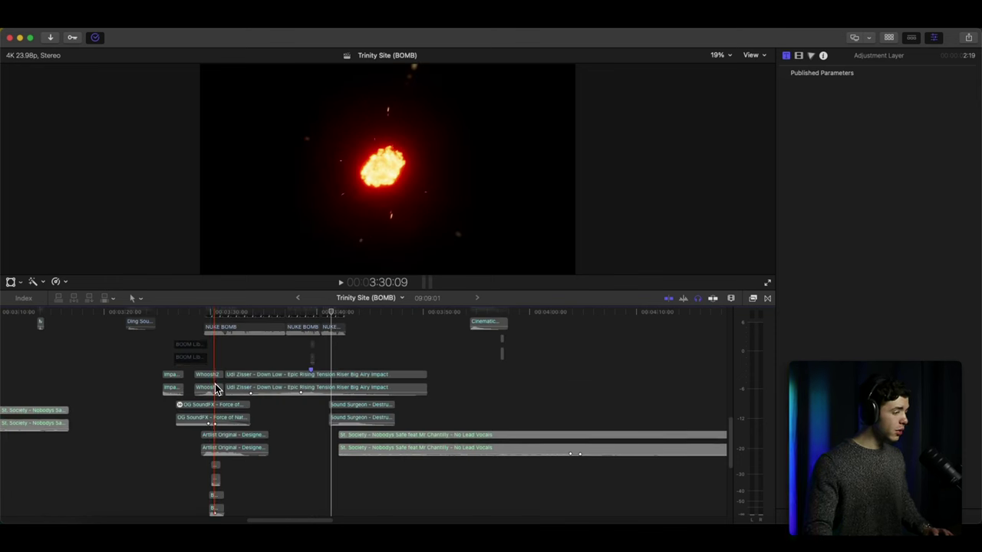
{"action": "scroll", "coordinate": [215, 388], "scroll_direction": "down", "scroll_amount": 3}
{"action": "left_click_drag", "start_coordinate": [152, 322], "coordinate": [334, 456]}
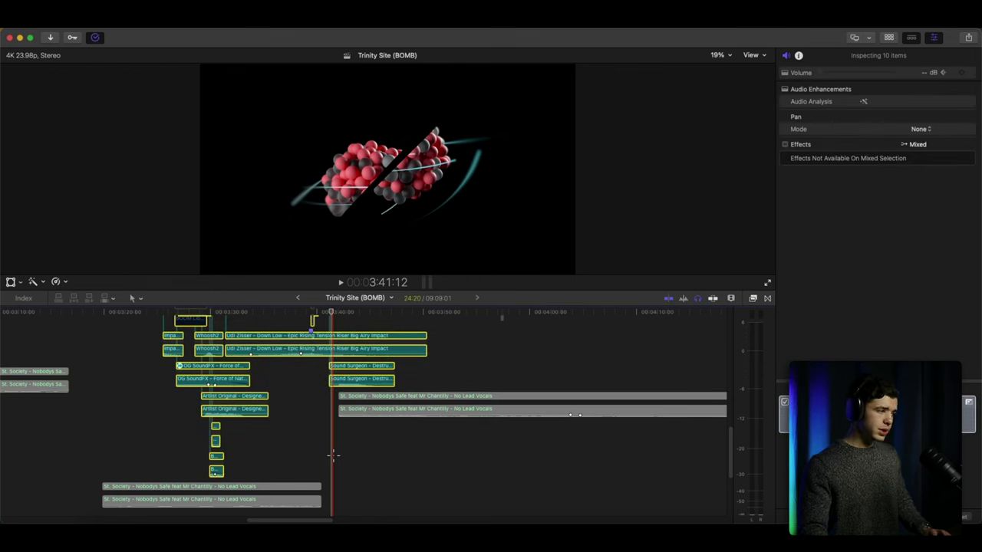
{"action": "key", "text": "space"}
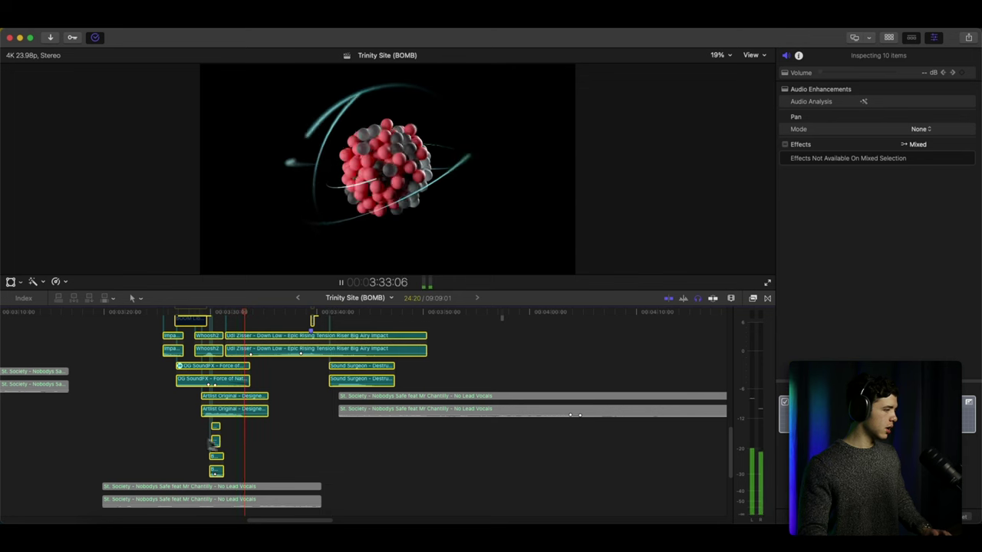
{"action": "left_click", "coordinate": [163, 409]}
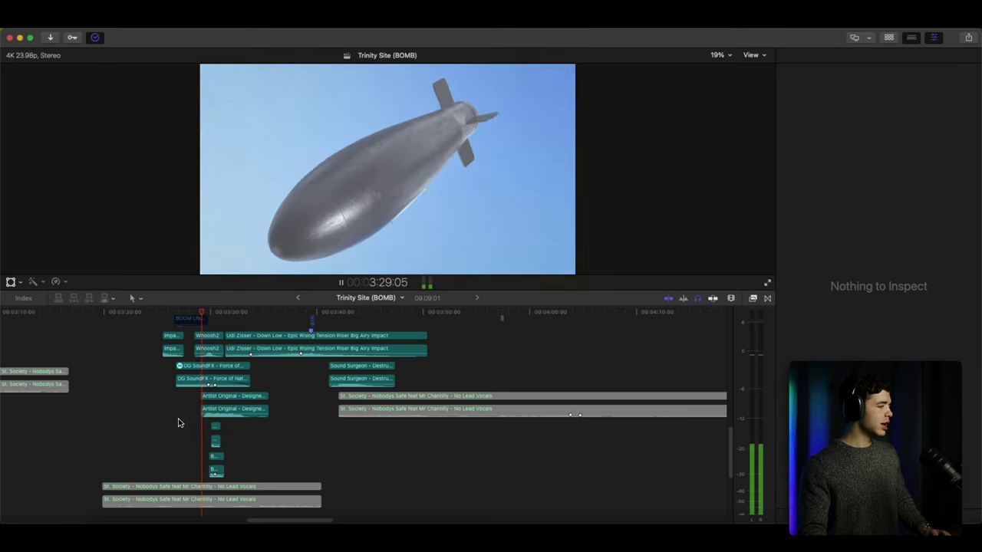
{"action": "left_click", "coordinate": [178, 423]}
{"action": "key", "text": "space"}
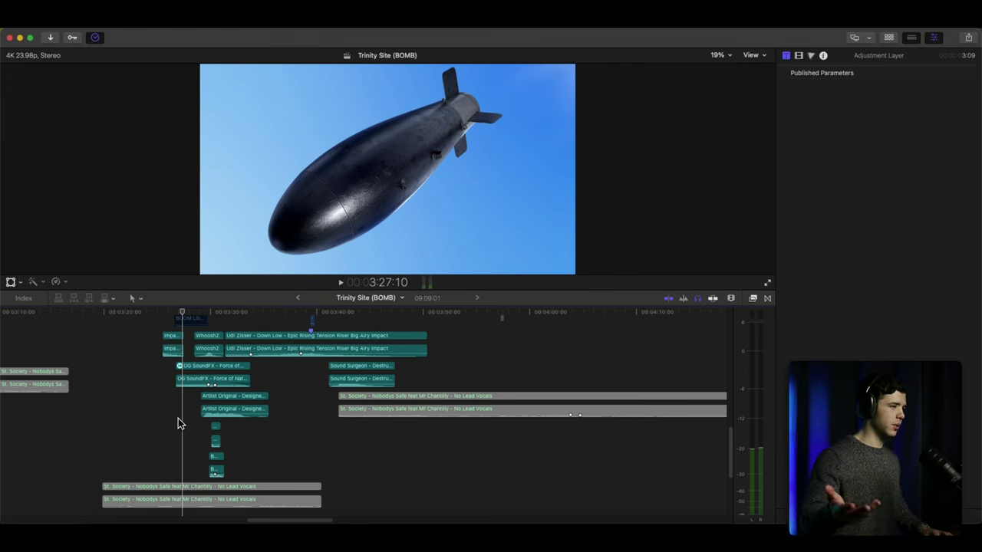
{"action": "key", "text": "space"}
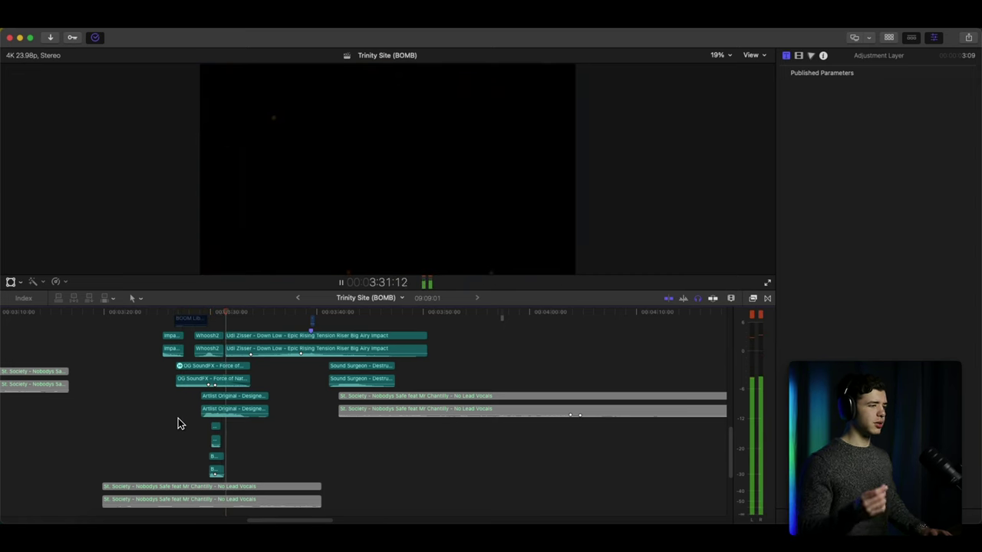
{"action": "key", "text": "space"}
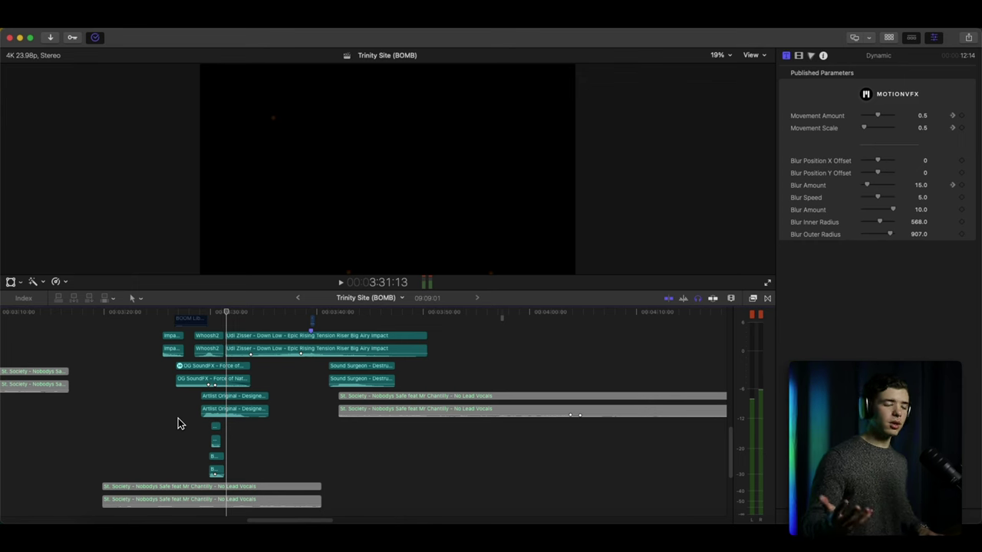
{"action": "key", "text": "space"}
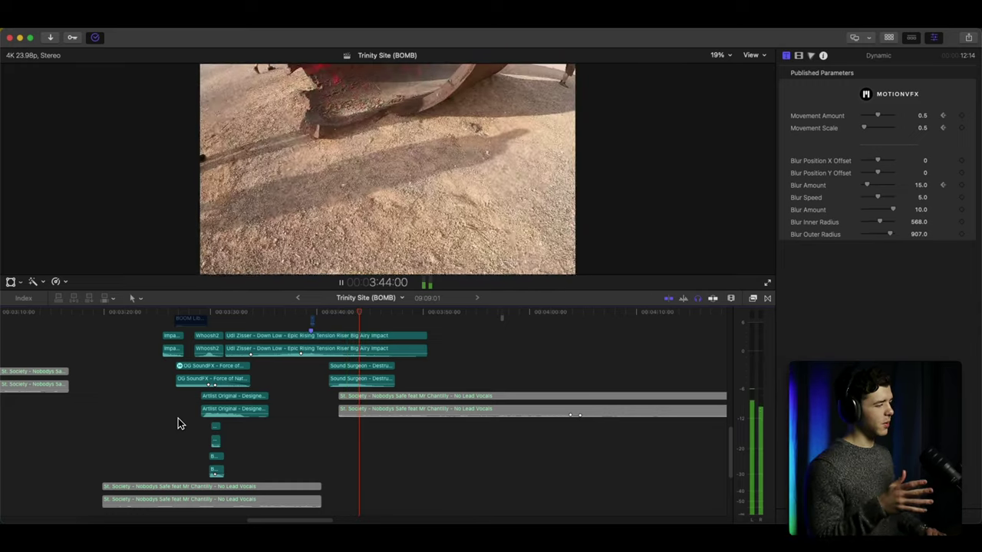
{"action": "key", "text": "space"}
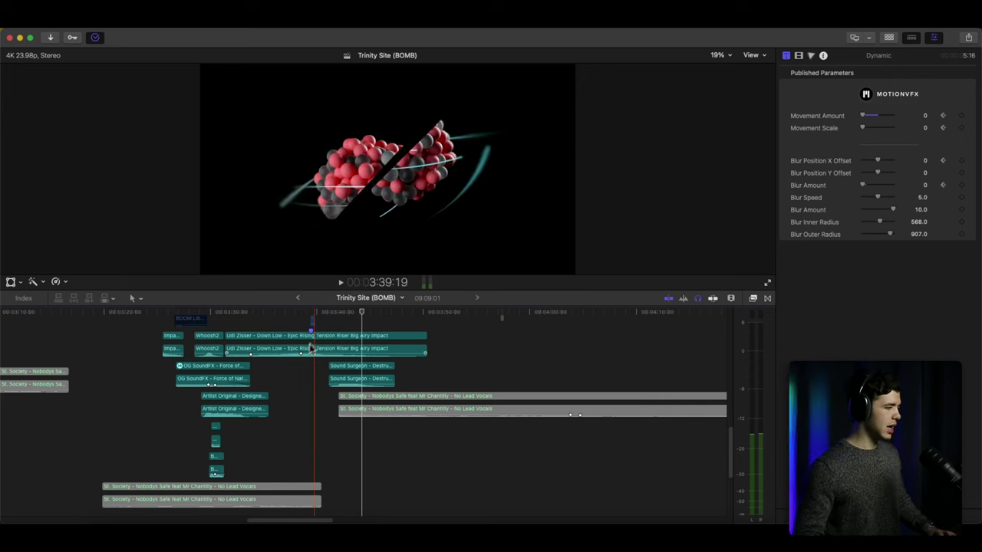
{"action": "scroll", "coordinate": [320, 341], "scroll_direction": "up", "scroll_amount": 2}
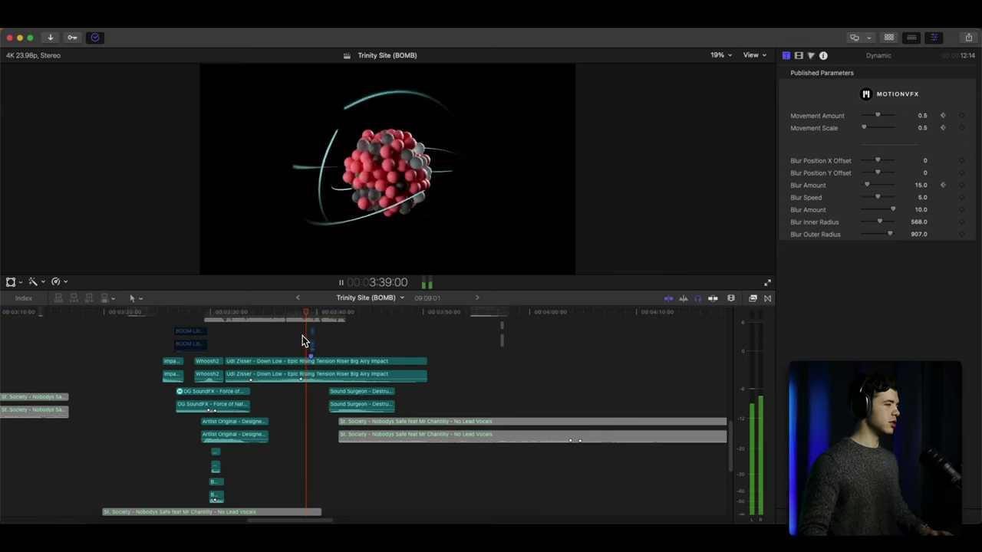
{"action": "key", "text": "space"}
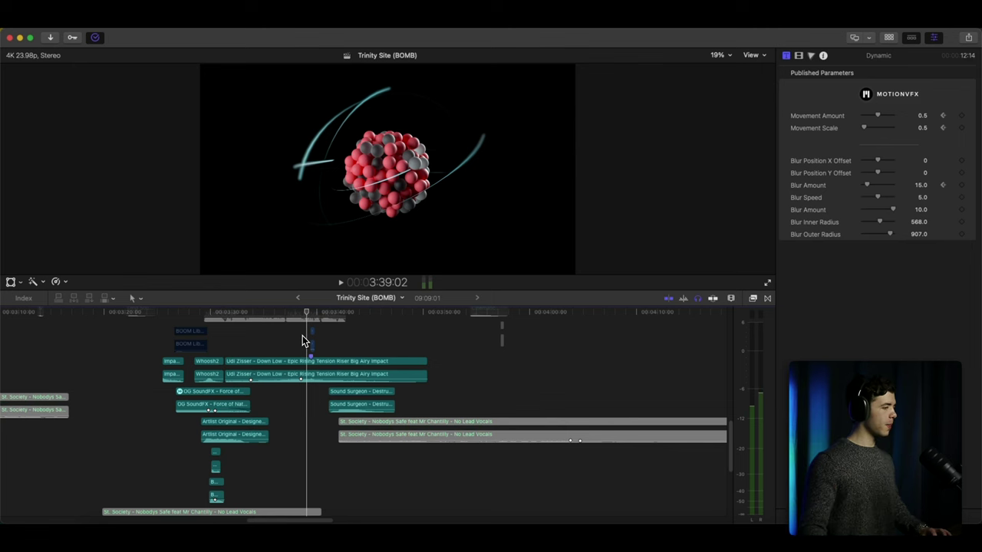
{"action": "key", "text": "space"}
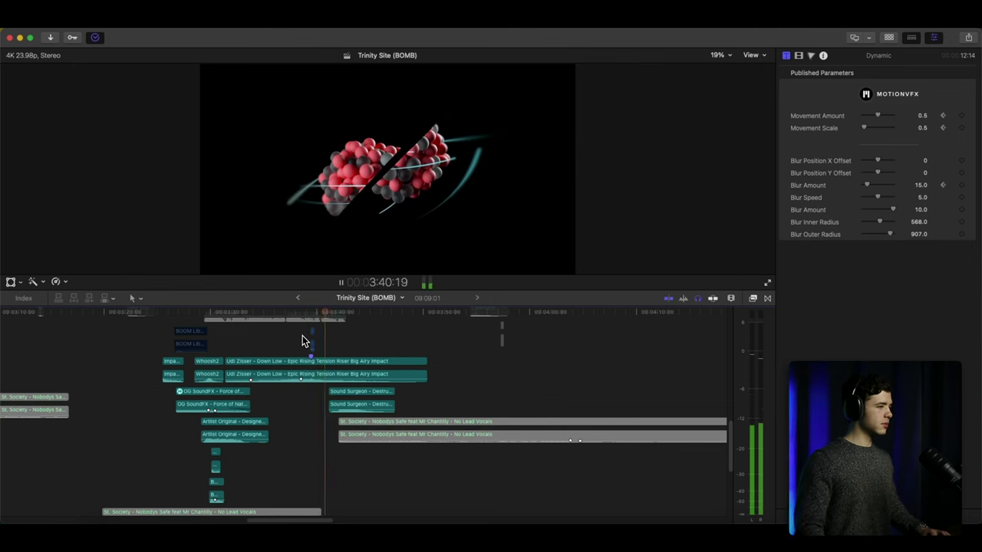
{"action": "scroll", "coordinate": [302, 335], "scroll_direction": "up", "scroll_amount": 8}
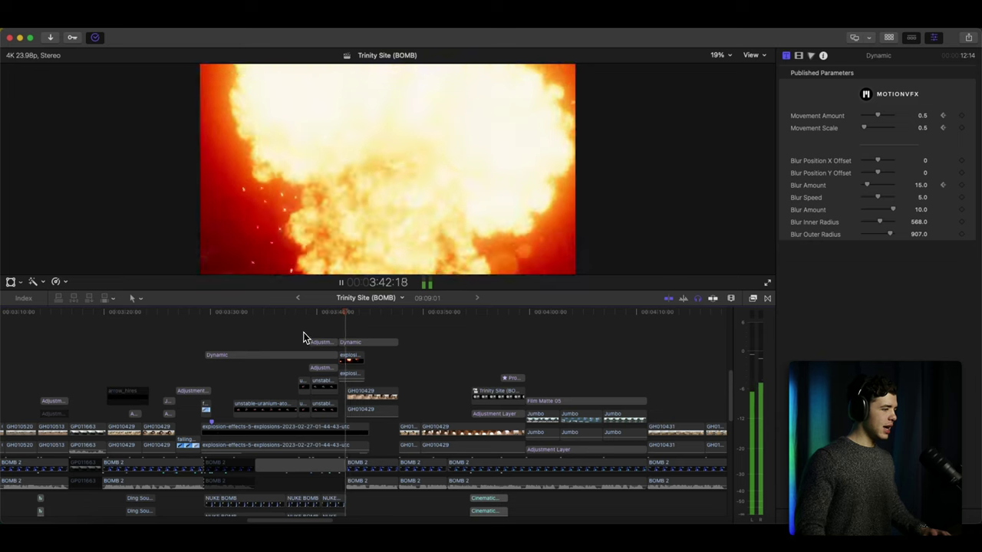
{"action": "key", "text": "space"}
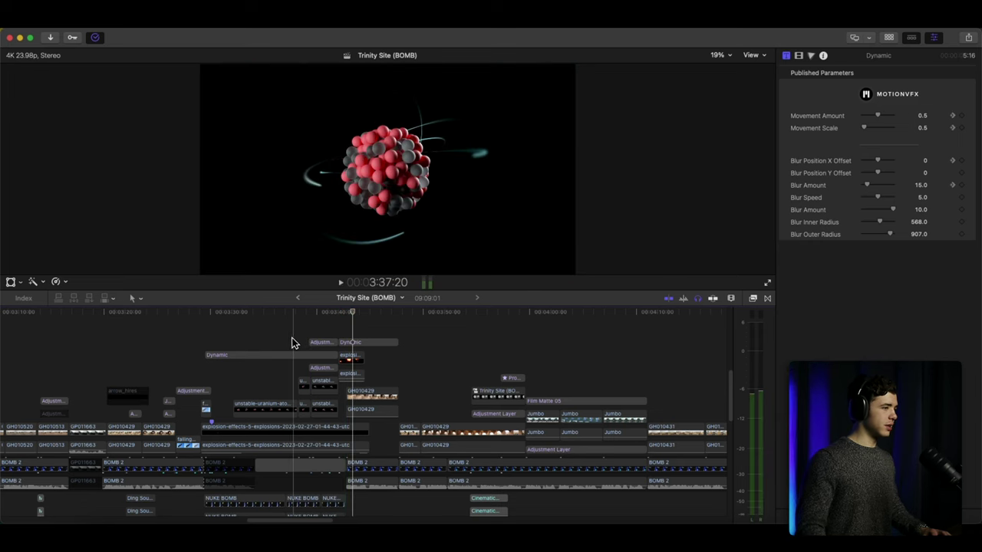
{"action": "key", "text": "space"}
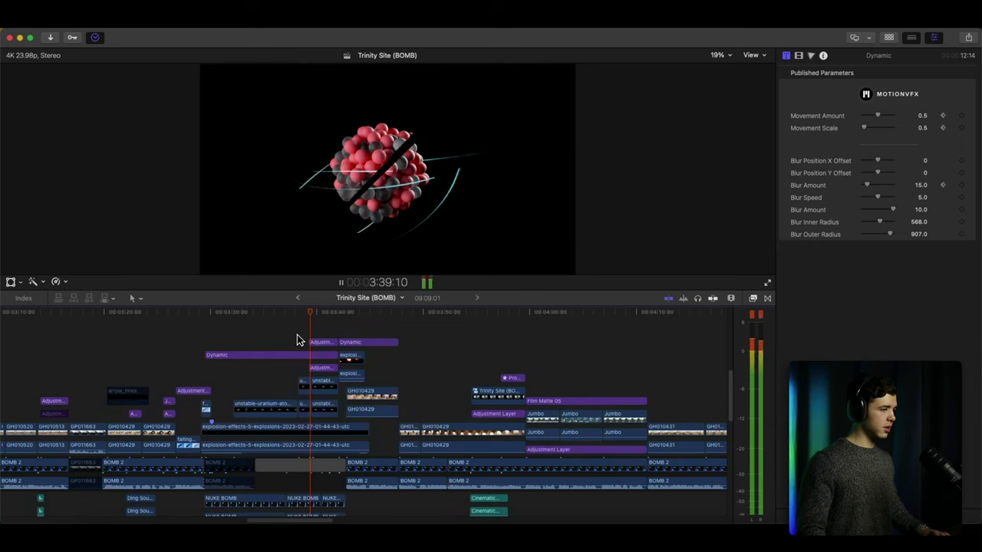
{"action": "left_click", "coordinate": [300, 332]}
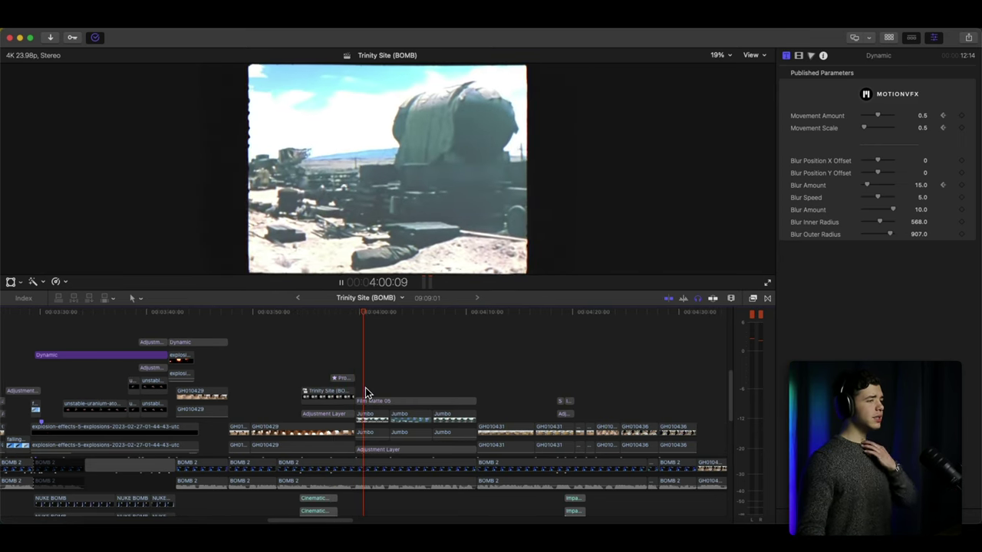
Select the Film Matte 05 clip and play the archival footage to 00:05:03:06.
{"action": "left_click", "coordinate": [366, 395]}
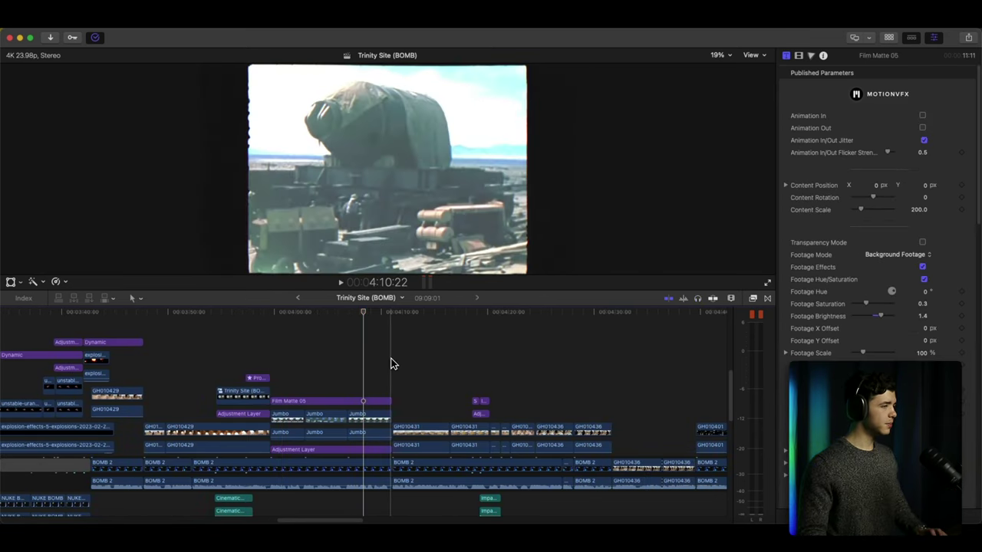
{"action": "key", "text": "space"}
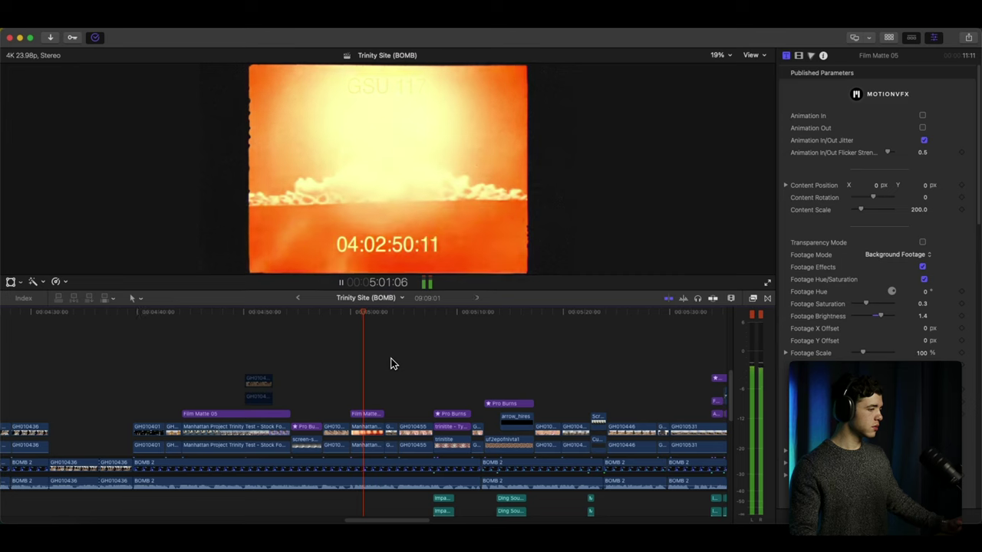
{"action": "scroll", "coordinate": [401, 355], "scroll_direction": "down", "scroll_amount": 10}
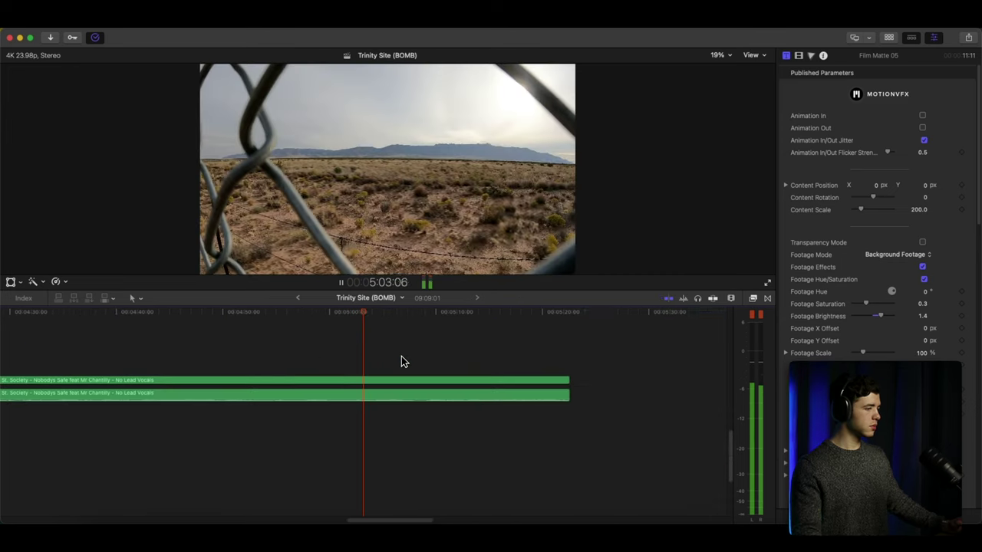
Stop at the stone monument, move back, and select the 'Is this site?' title clip.
{"action": "scroll", "coordinate": [401, 356], "scroll_direction": "up", "scroll_amount": 10}
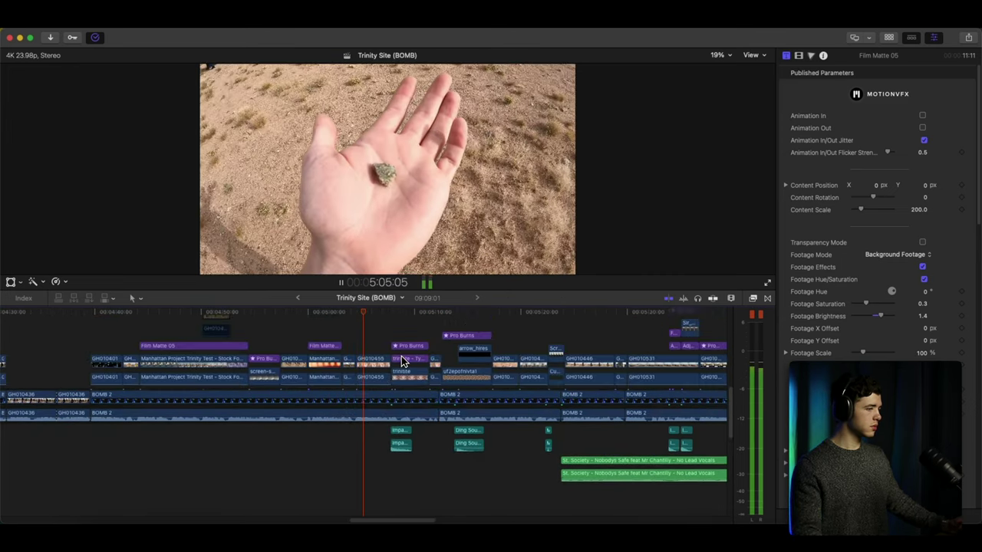
{"action": "scroll", "coordinate": [401, 356], "scroll_direction": "up", "scroll_amount": 3}
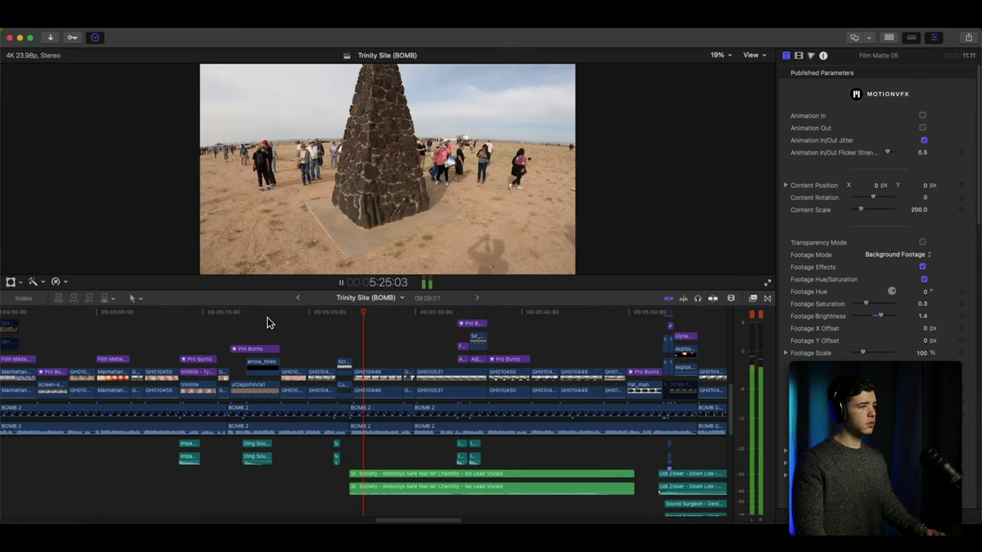
{"action": "key", "text": "space"}
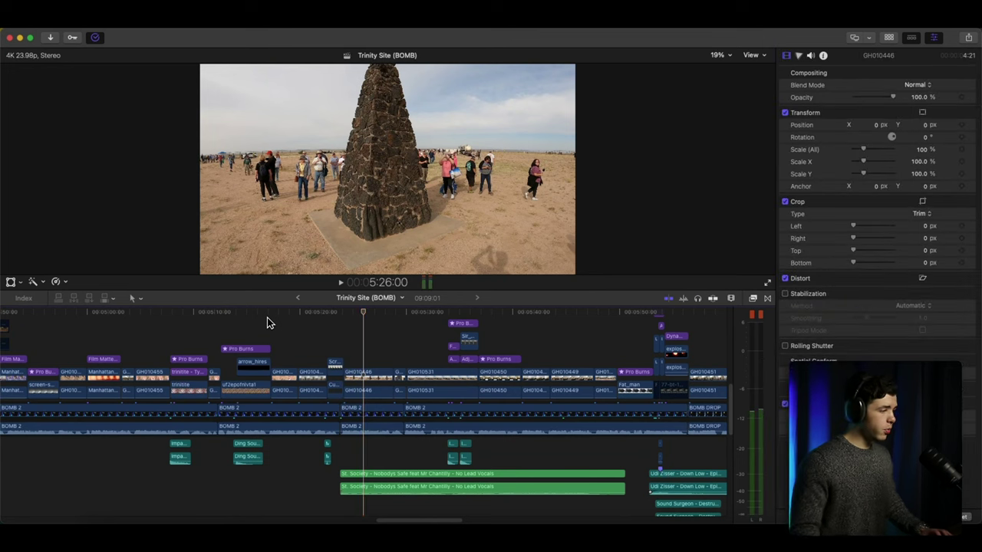
{"action": "scroll", "coordinate": [267, 323], "scroll_direction": "left", "scroll_amount": 15}
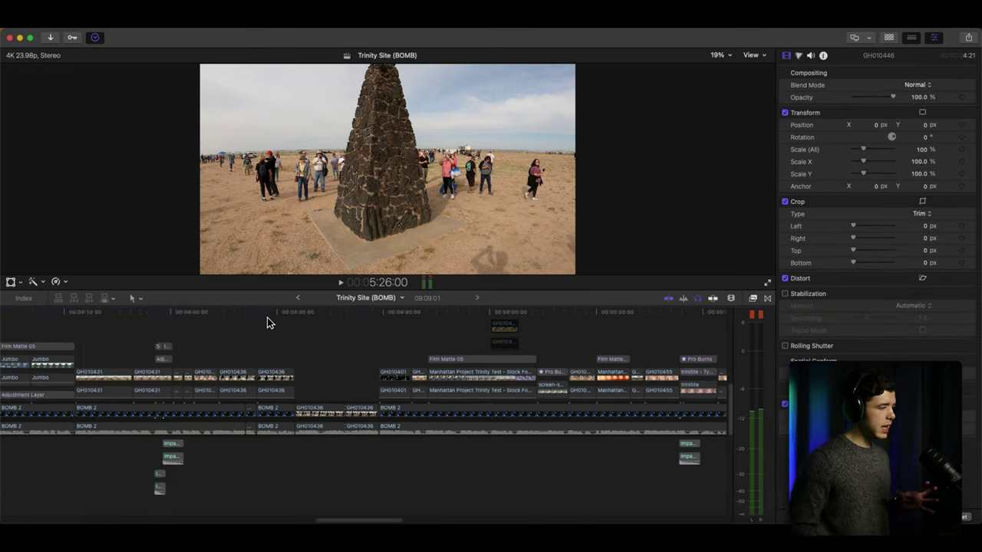
{"action": "scroll", "coordinate": [266, 319], "scroll_direction": "left", "scroll_amount": 1}
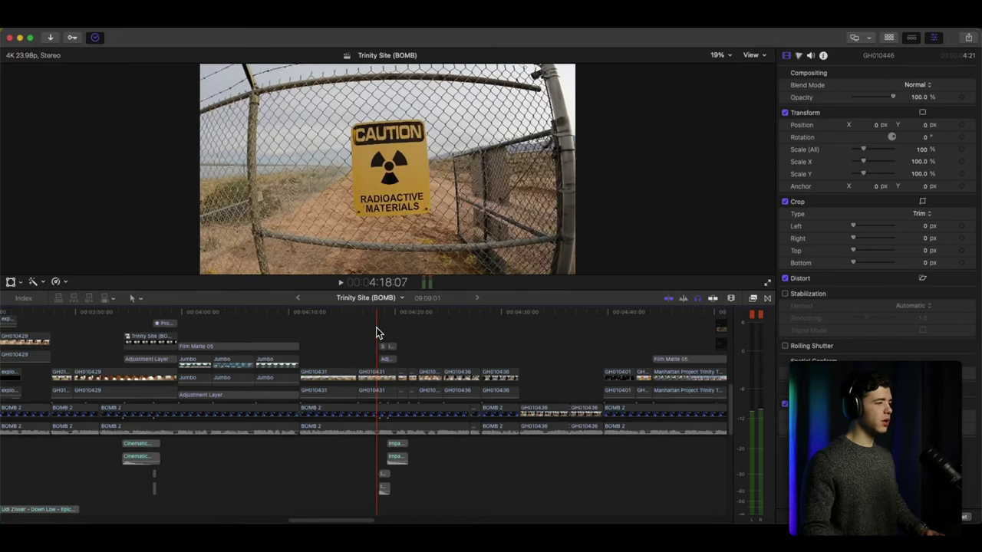
{"action": "key", "text": "space"}
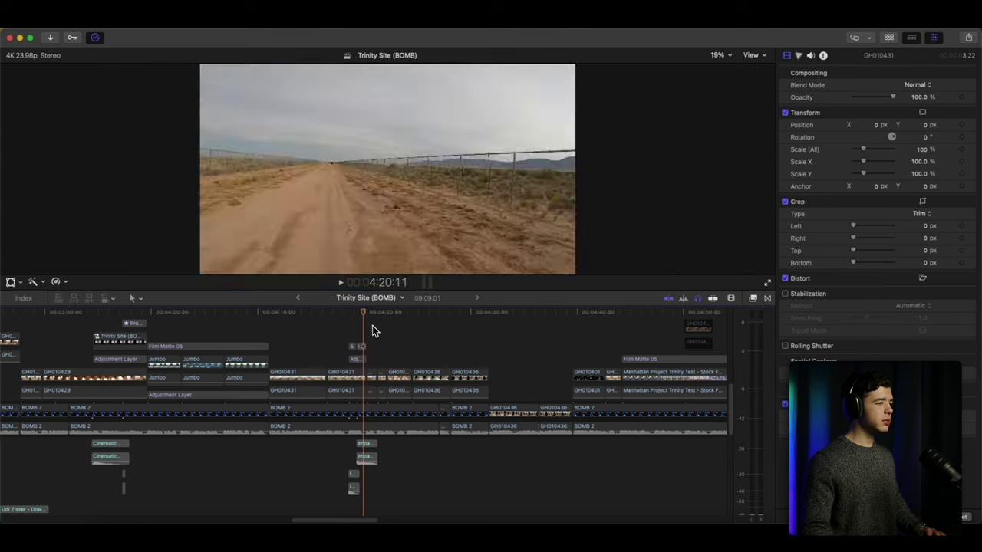
{"action": "left_click", "coordinate": [358, 346]}
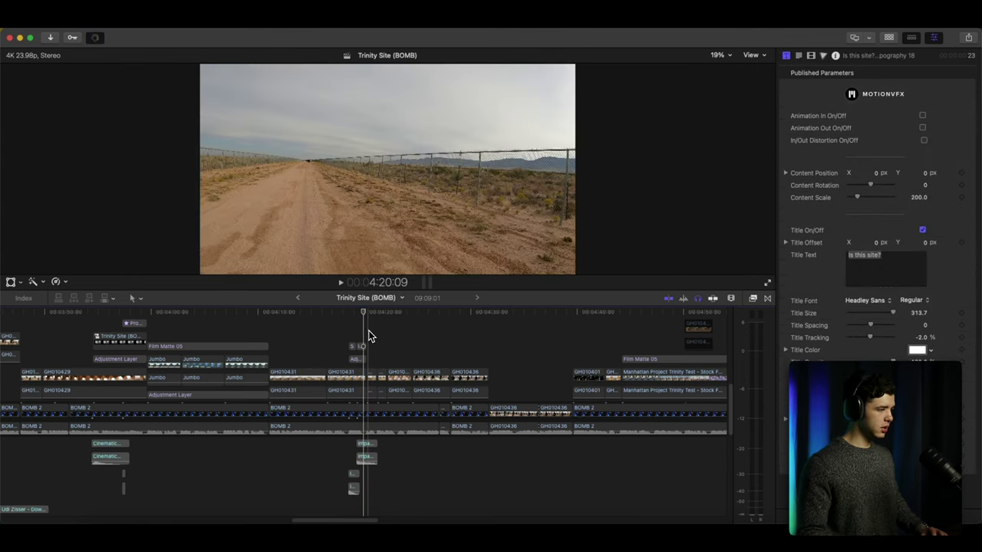
Select the dirt road clip and play on to the red-arrowed green rocks at 00:05:15:18.
{"action": "left_click", "coordinate": [368, 336]}
{"action": "key", "text": "space"}
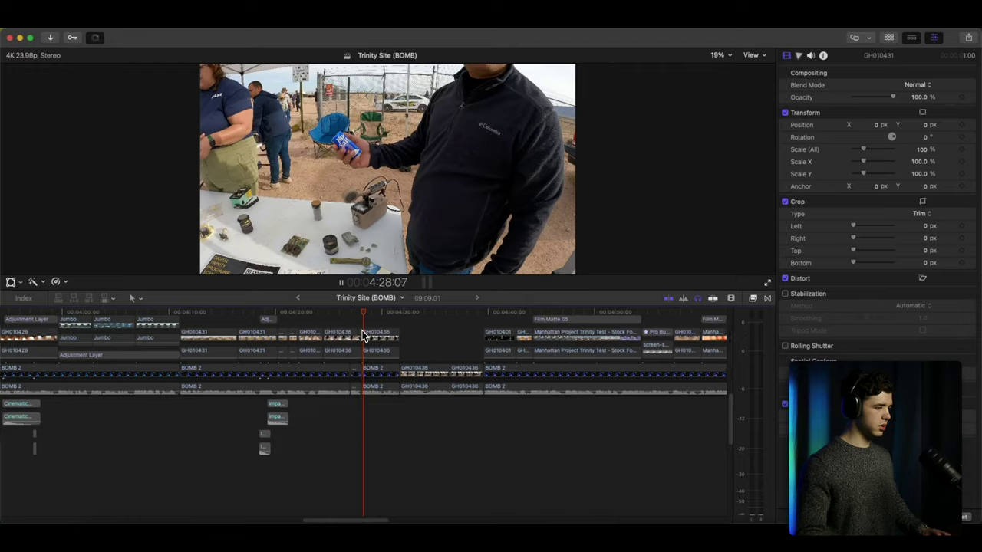
{"action": "scroll", "coordinate": [365, 341], "scroll_direction": "down", "scroll_amount": 10}
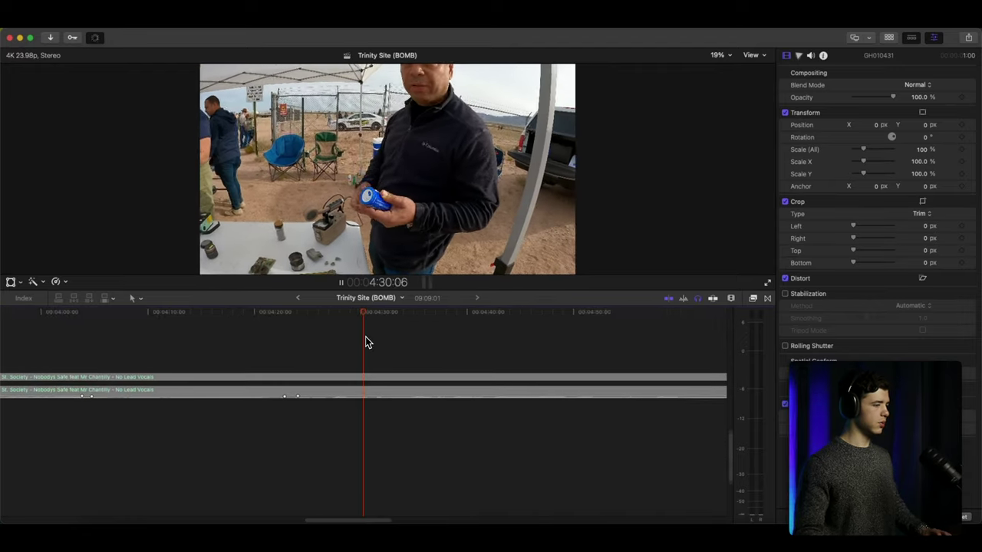
{"action": "scroll", "coordinate": [351, 379], "scroll_direction": "up", "scroll_amount": 10}
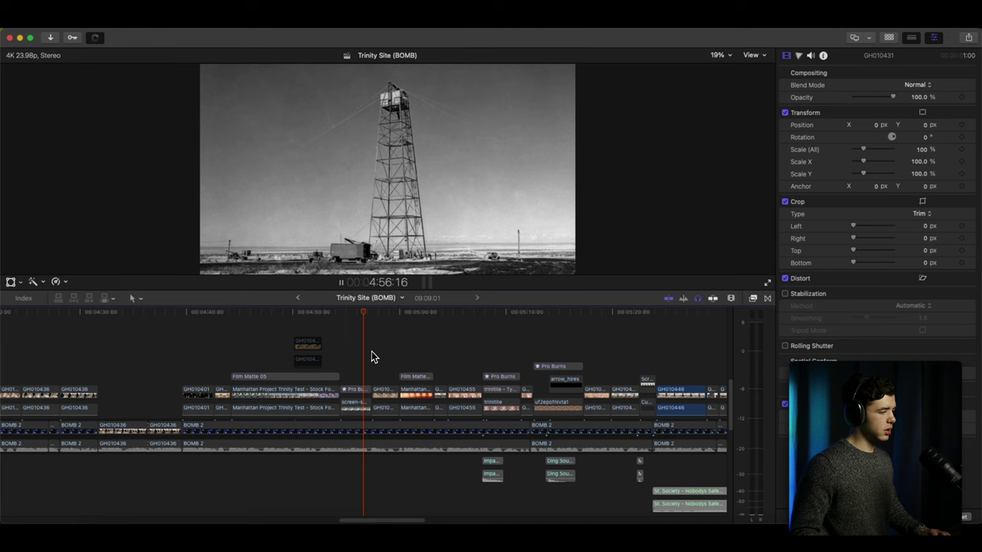
{"action": "key", "text": "space"}
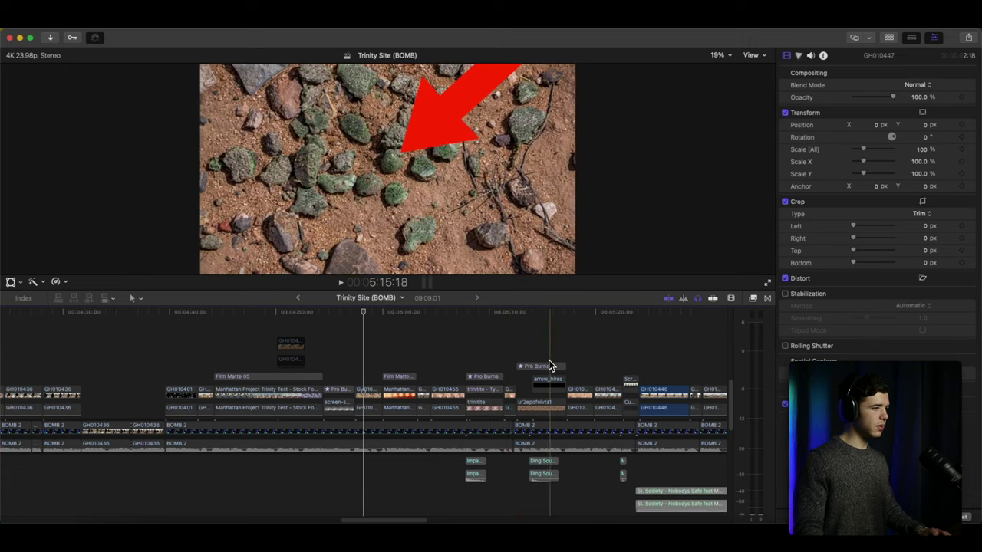
Select the Pro Burns clip, then stop and select the Trinitite Display Screenshot clip.
{"action": "scroll", "coordinate": [552, 360], "scroll_direction": "right", "scroll_amount": 5}
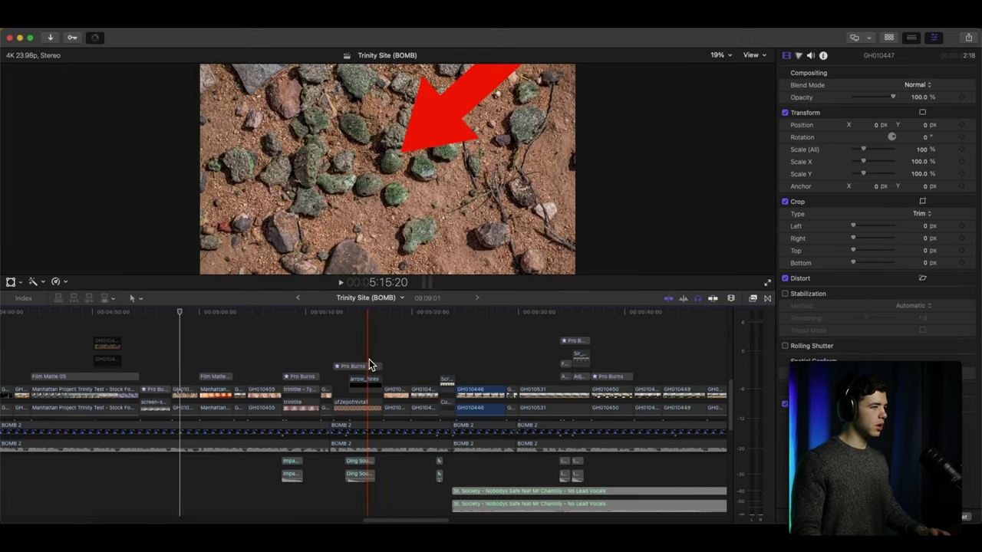
{"action": "key", "text": "space"}
{"action": "left_click", "coordinate": [368, 366]}
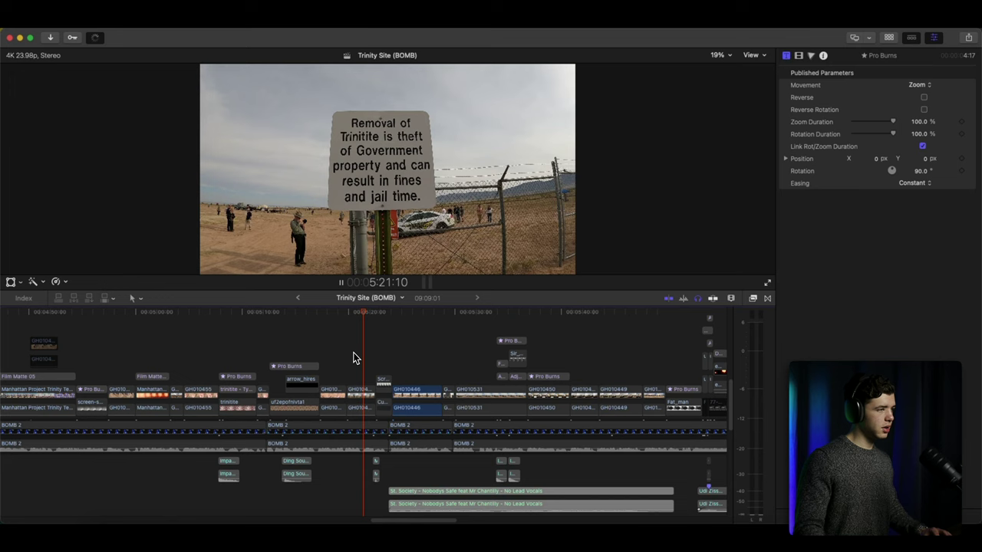
{"action": "key", "text": "space"}
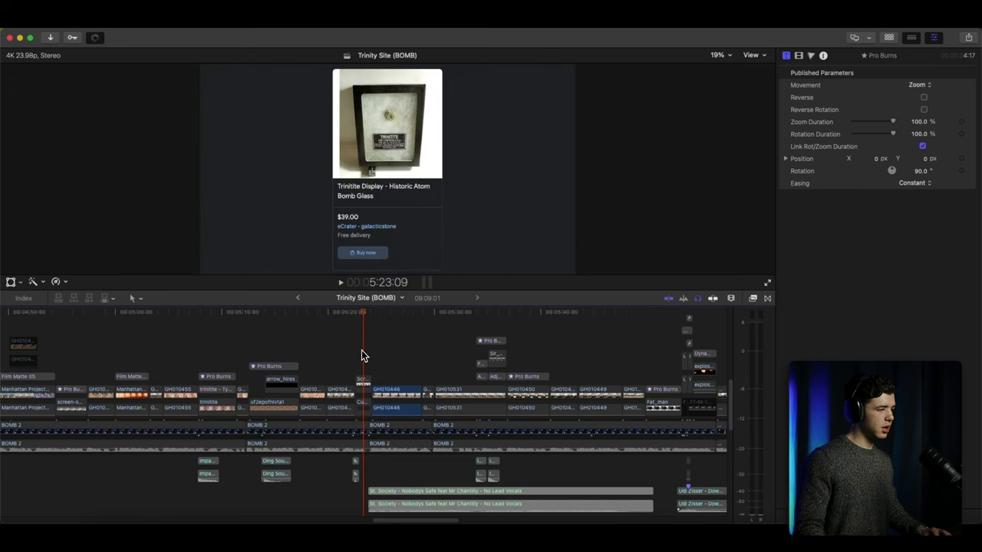
{"action": "left_click", "coordinate": [355, 378]}
{"action": "scroll", "coordinate": [355, 369], "scroll_direction": "down", "scroll_amount": 3}
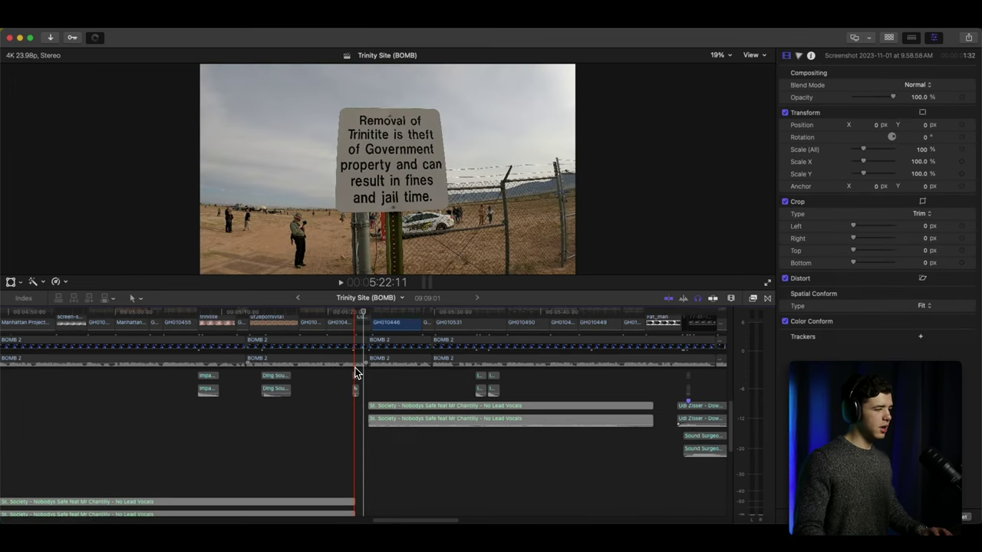
{"action": "scroll", "coordinate": [355, 373], "scroll_direction": "up", "scroll_amount": 3}
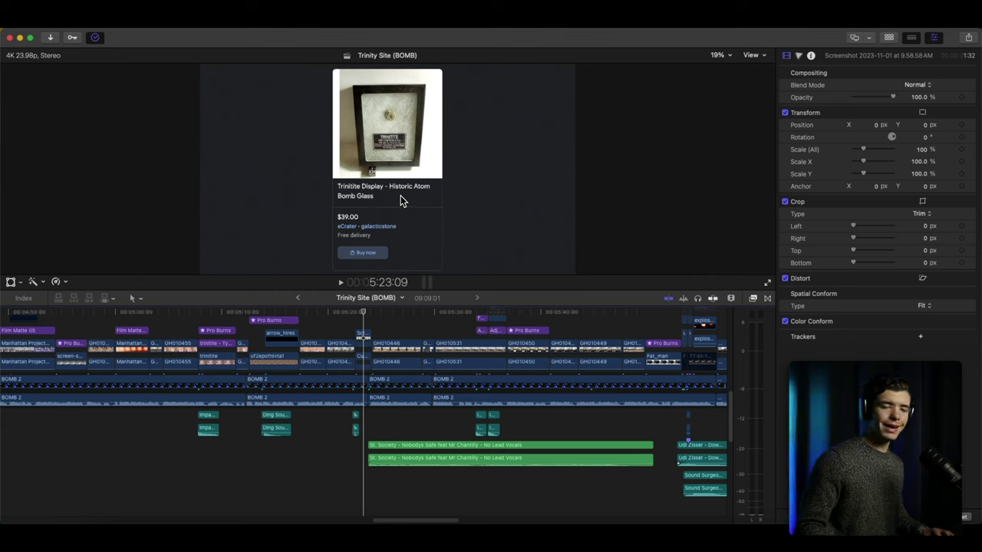
Play on past the bomb casing shots and enlarge the viewer slightly to 20%.
{"action": "key", "text": "space"}
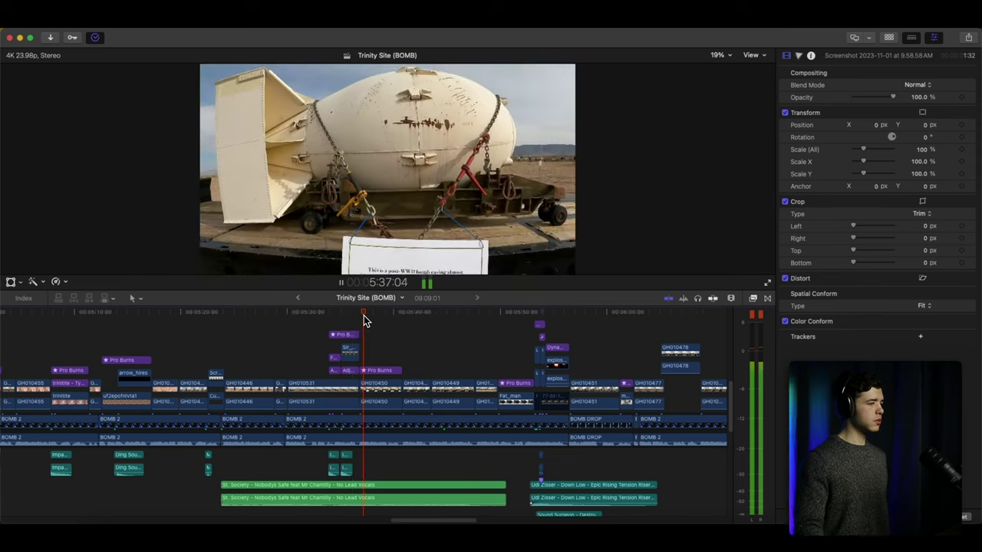
{"action": "left_click_drag", "start_coordinate": [509, 291], "coordinate": [509, 300]}
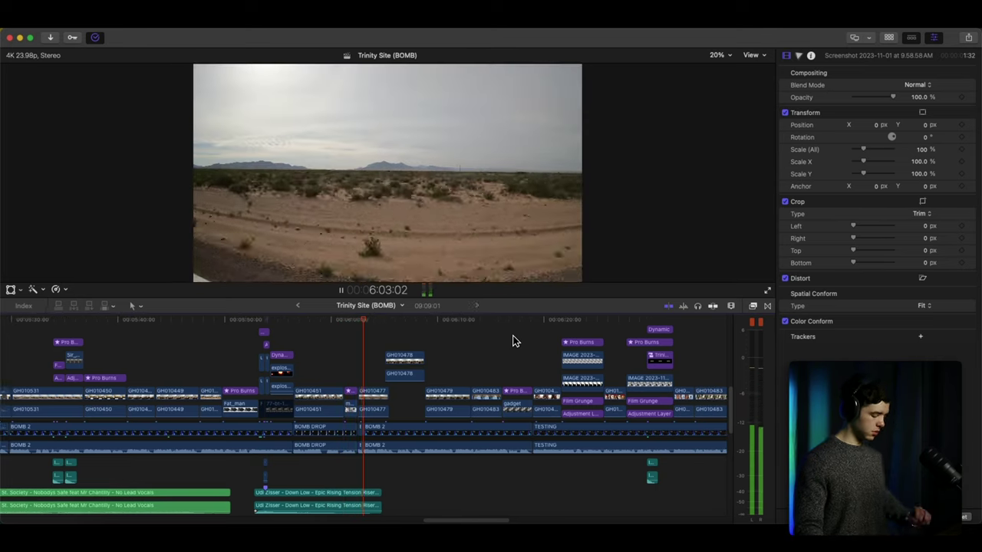
Replay from the bomb-casing-on-truck shot, then marquee-select the two small sound-effect clips beneath it.
{"action": "key", "text": "space"}
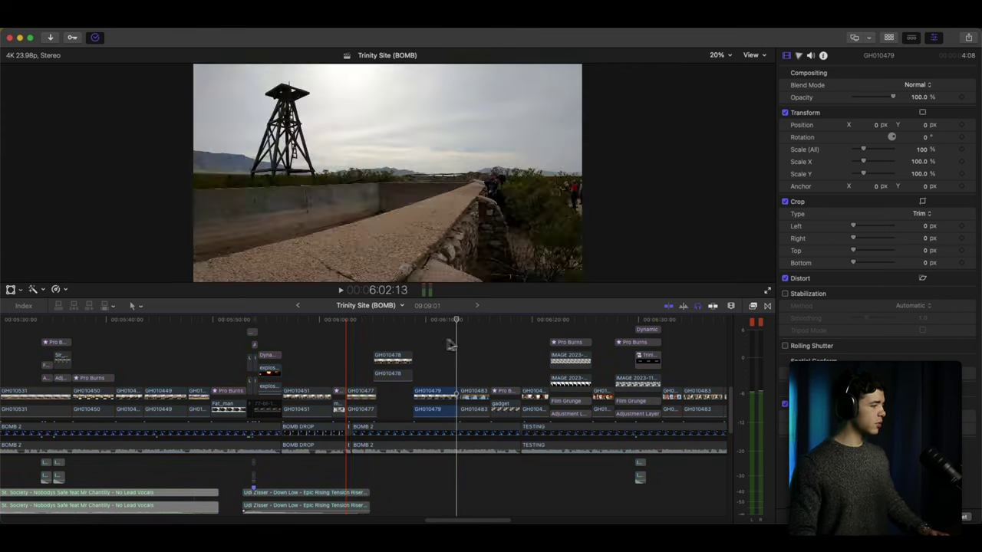
{"action": "scroll", "coordinate": [92, 338], "scroll_direction": "left", "scroll_amount": 5}
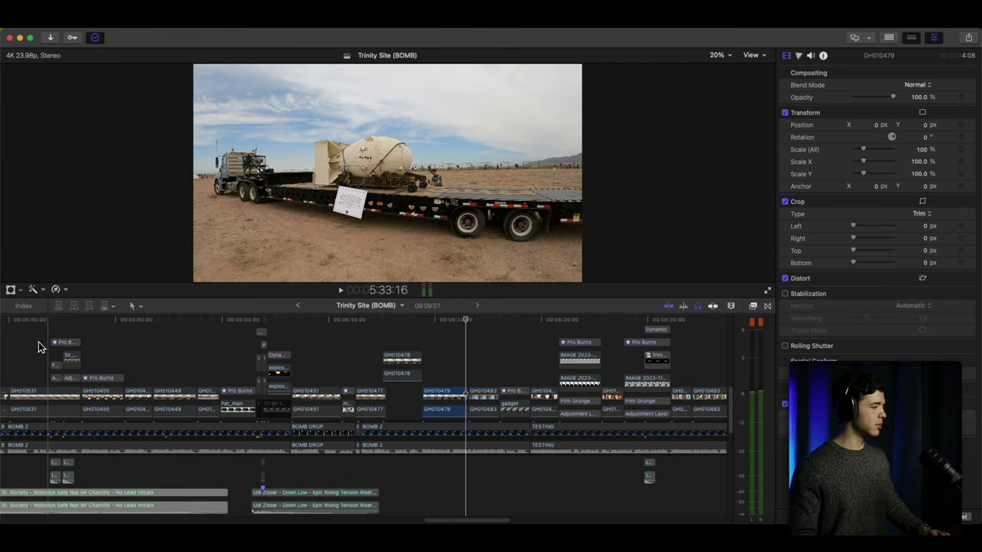
{"action": "key", "text": "space"}
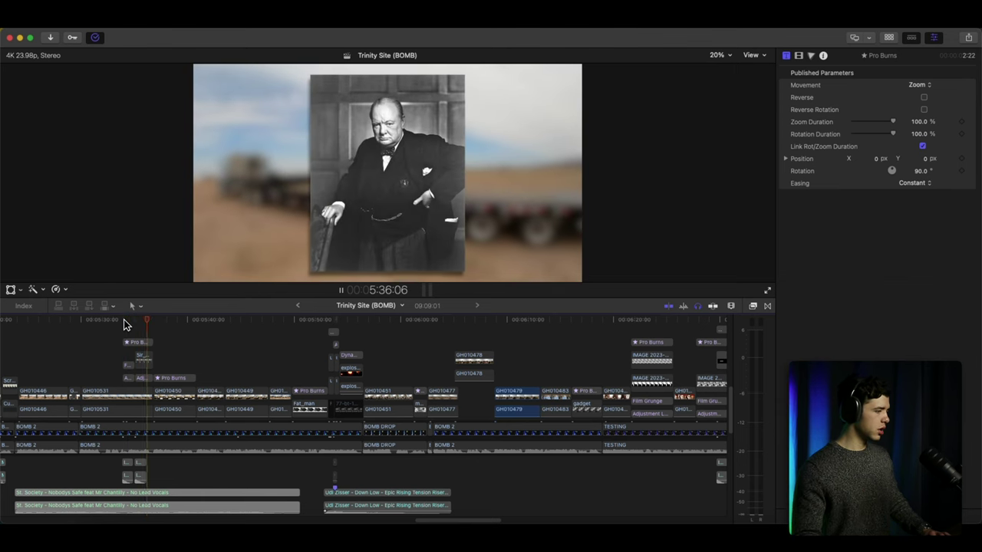
{"action": "scroll", "coordinate": [125, 323], "scroll_direction": "down", "scroll_amount": 2}
{"action": "key", "text": "space"}
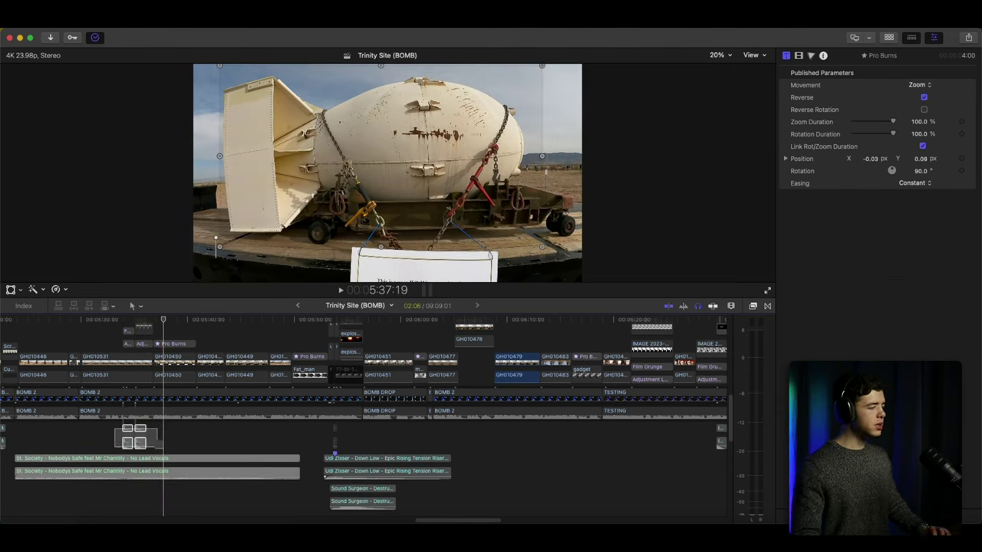
{"action": "left_click_drag", "start_coordinate": [115, 448], "coordinate": [120, 441]}
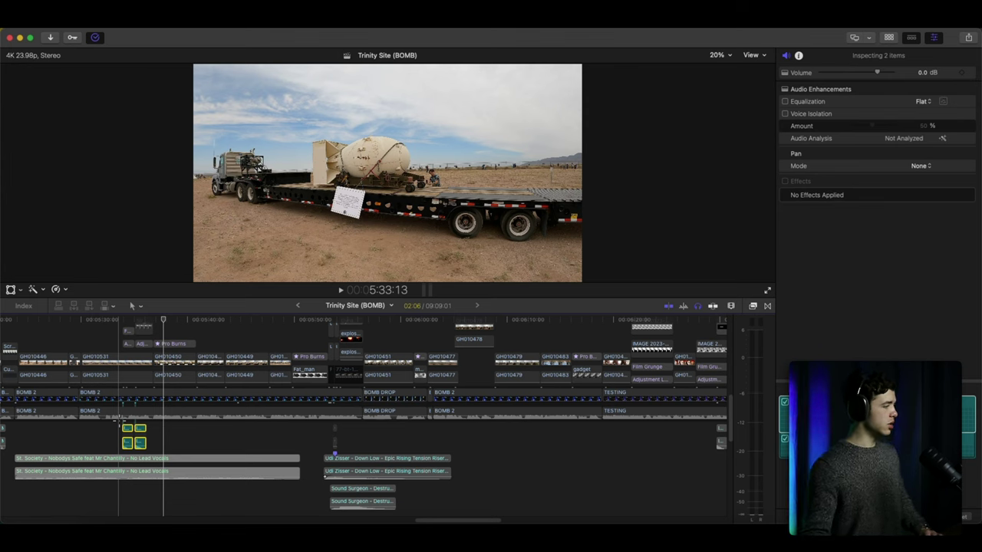
{"action": "key", "text": "space"}
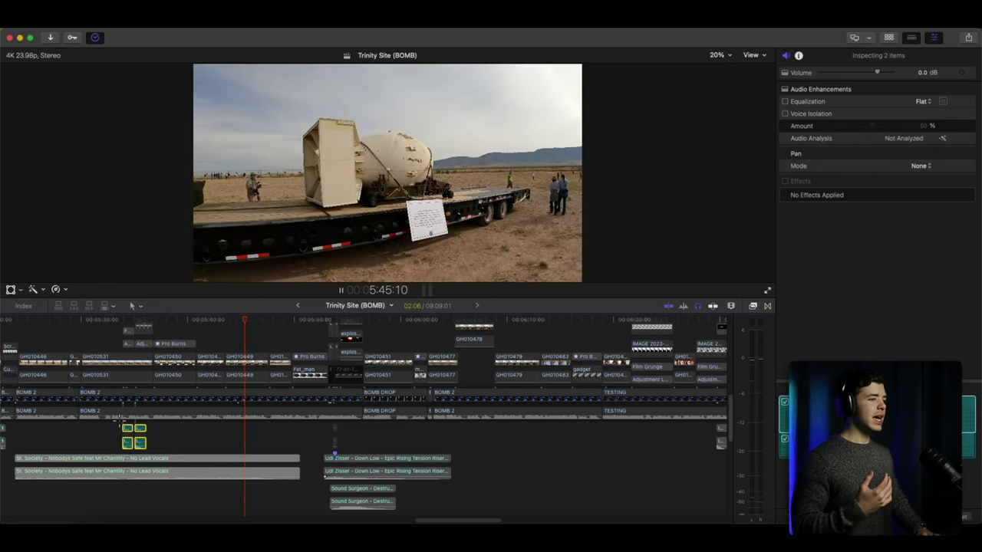
Pause partway through the Fat Man section, then play on through the atom animation and explosion.
{"action": "key", "text": "space"}
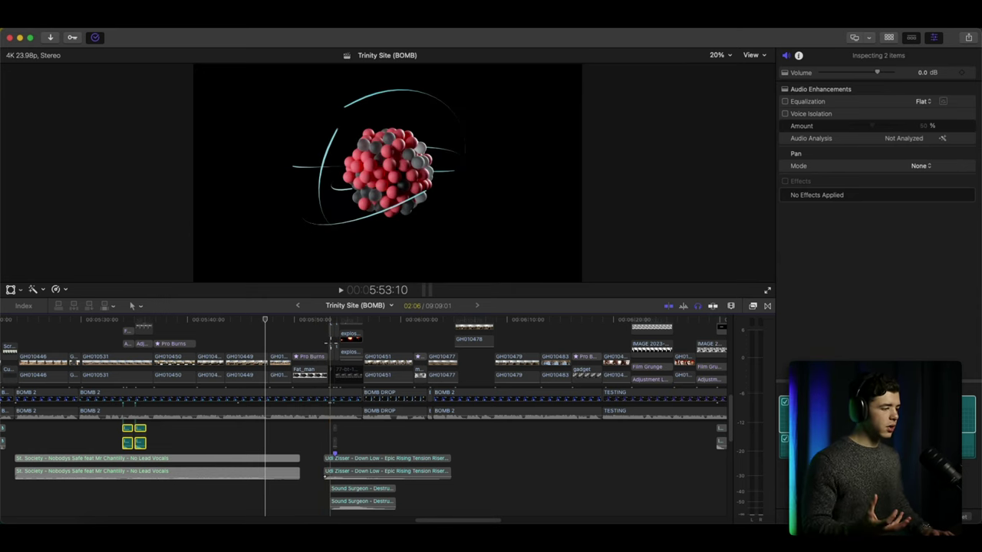
{"action": "key", "text": "space"}
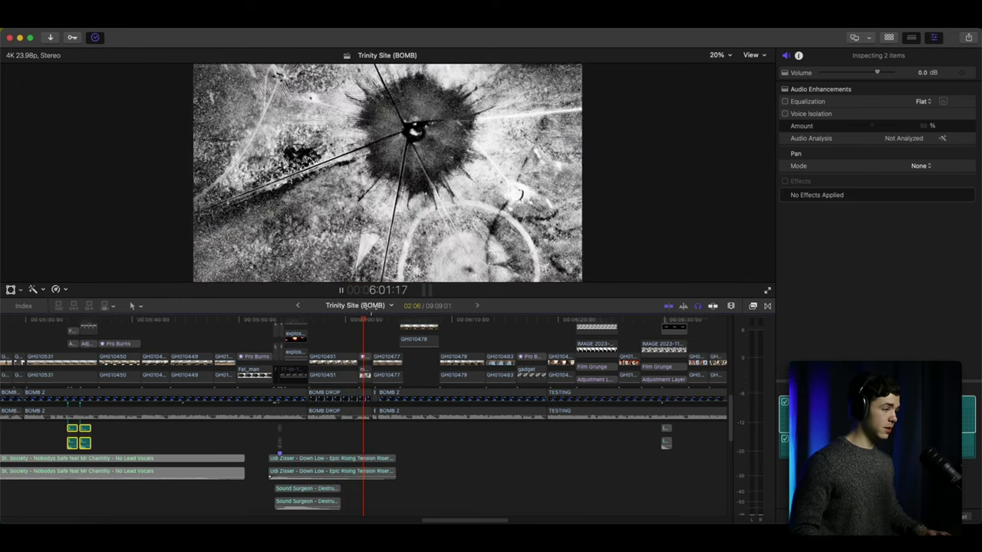
Pause on the crater aerial photo, resume, and stop on the red GSU 117 footage at 7:13:04.
{"action": "key", "text": "space"}
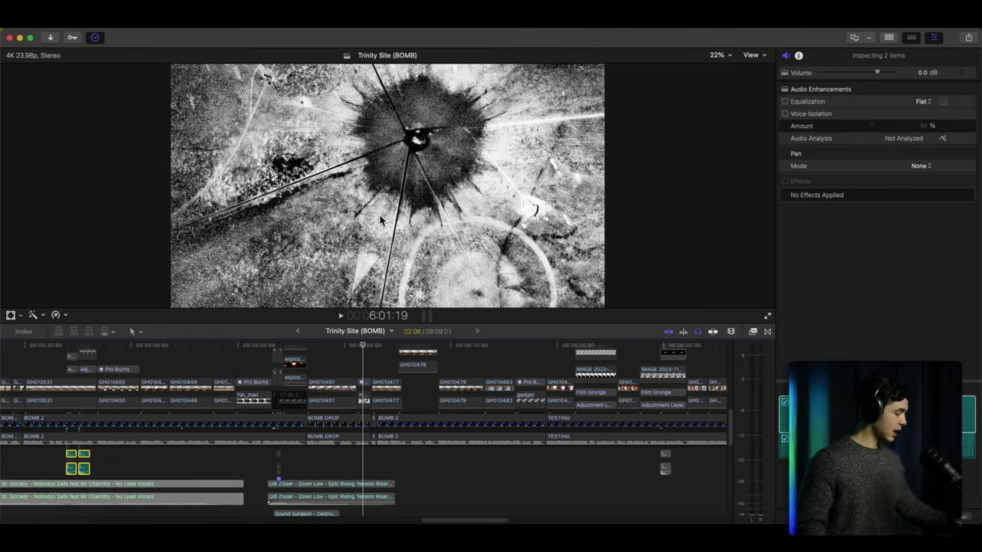
{"action": "key", "text": "space"}
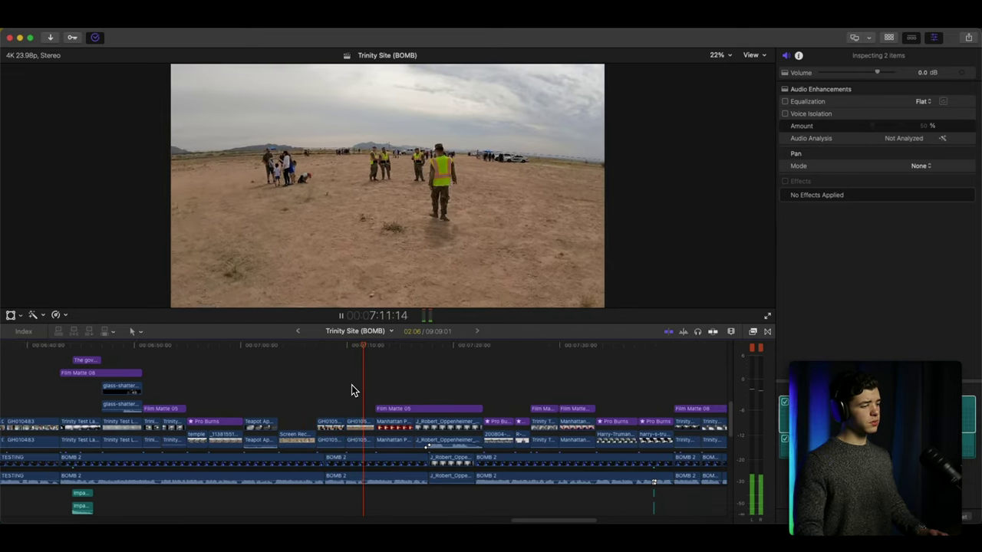
{"action": "key", "text": "space"}
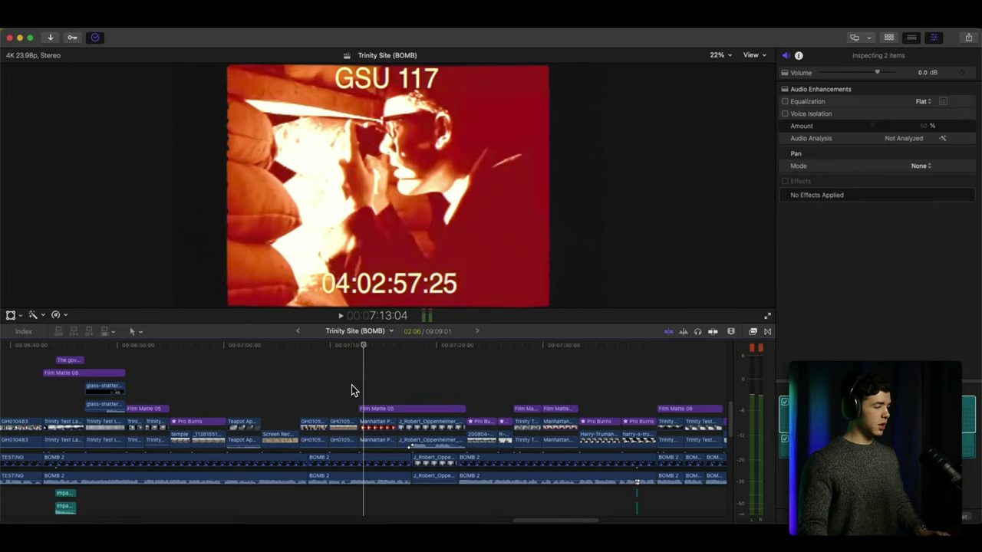
{"action": "scroll", "coordinate": [352, 385], "scroll_direction": "left", "scroll_amount": 15}
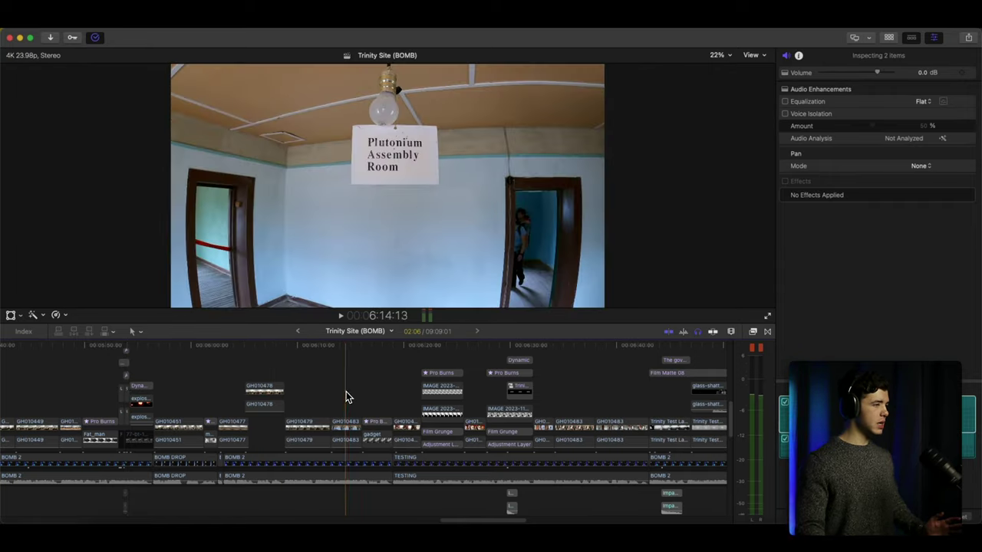
Place the playhead on the red-taped doorway shot and play to the hemisphere photo at 6:28:23.
{"action": "left_click", "coordinate": [361, 393]}
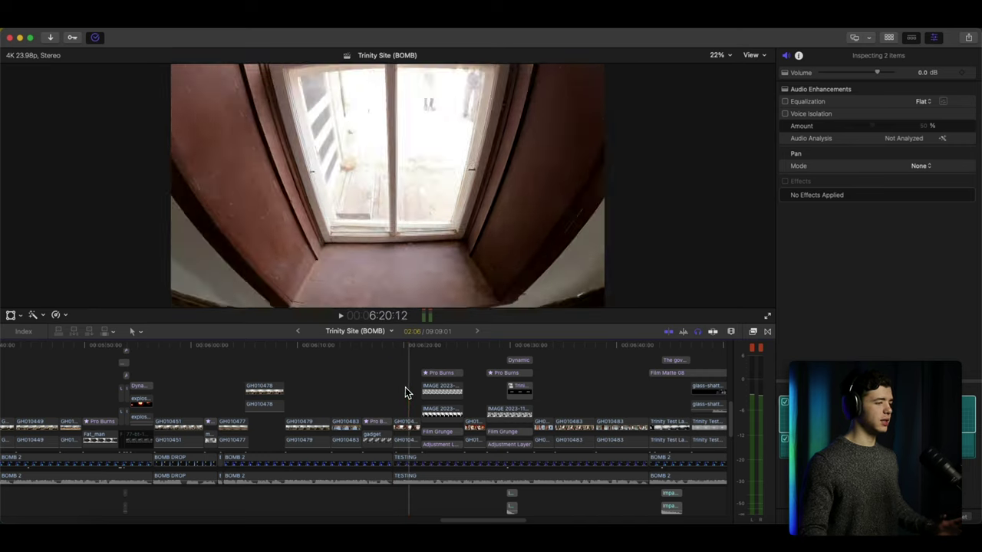
{"action": "left_click", "coordinate": [467, 381]}
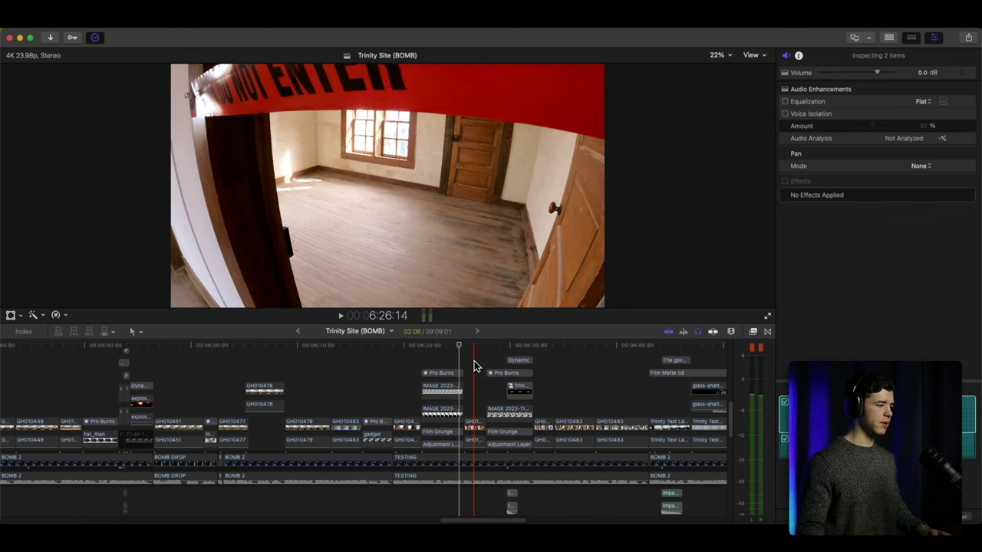
{"action": "key", "text": "space"}
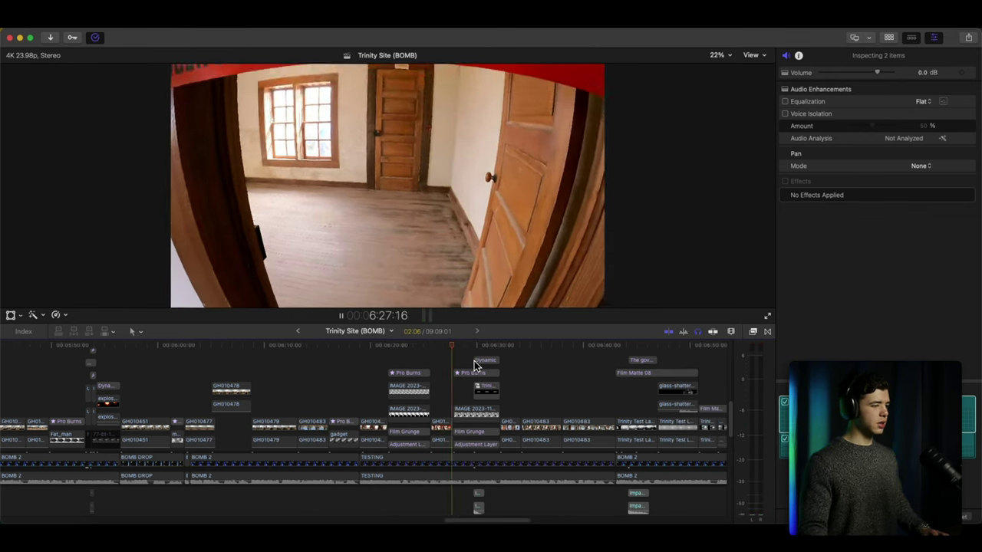
{"action": "key", "text": "space"}
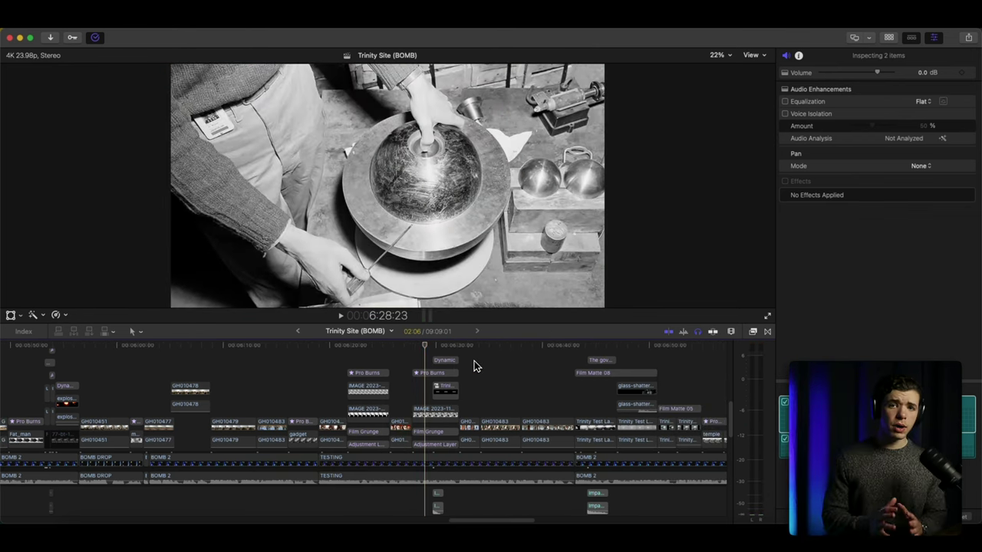
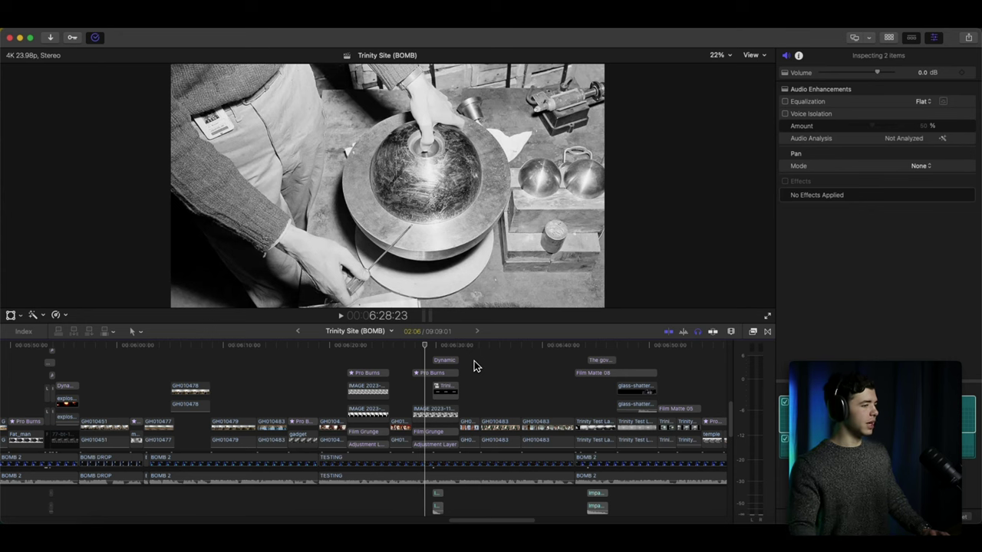
Play and pause the timeline through 'THE DEMON CORE' title over the archival photo.
{"action": "key", "text": "space"}
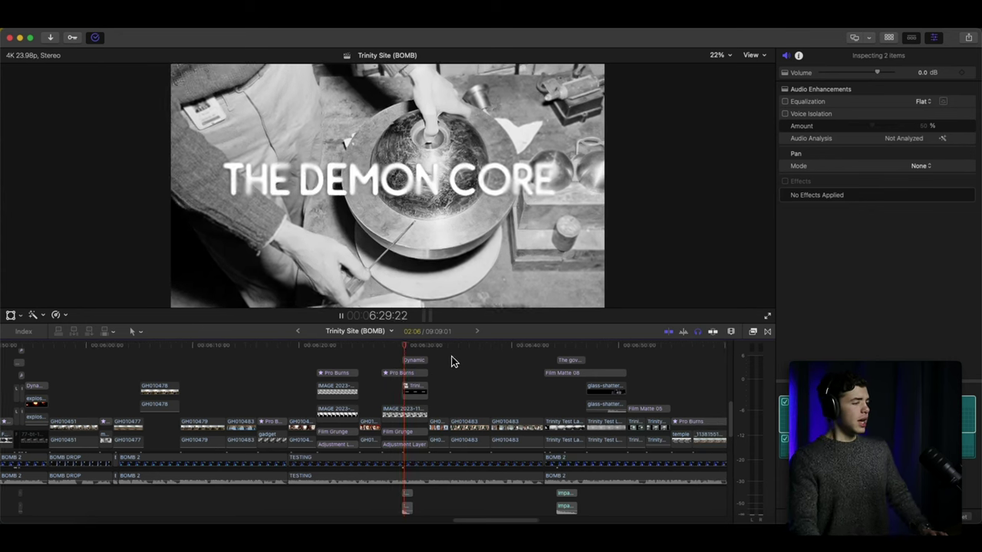
{"action": "key", "text": "space"}
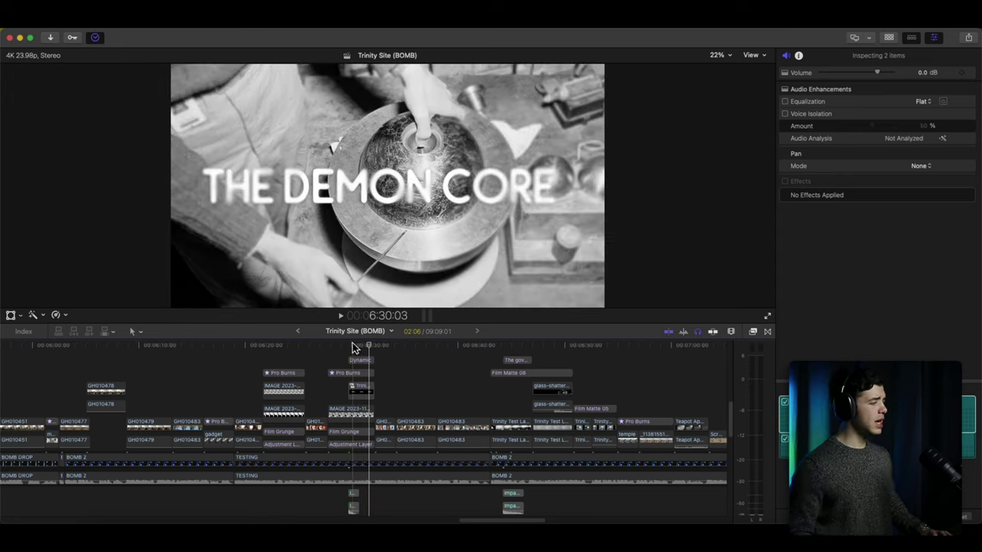
{"action": "key", "text": "space"}
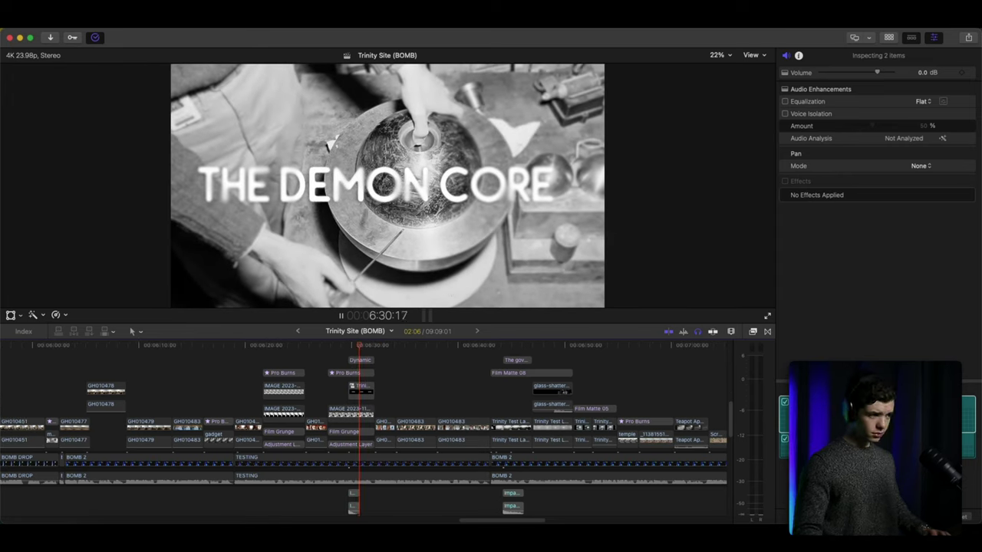
{"action": "key", "text": "space"}
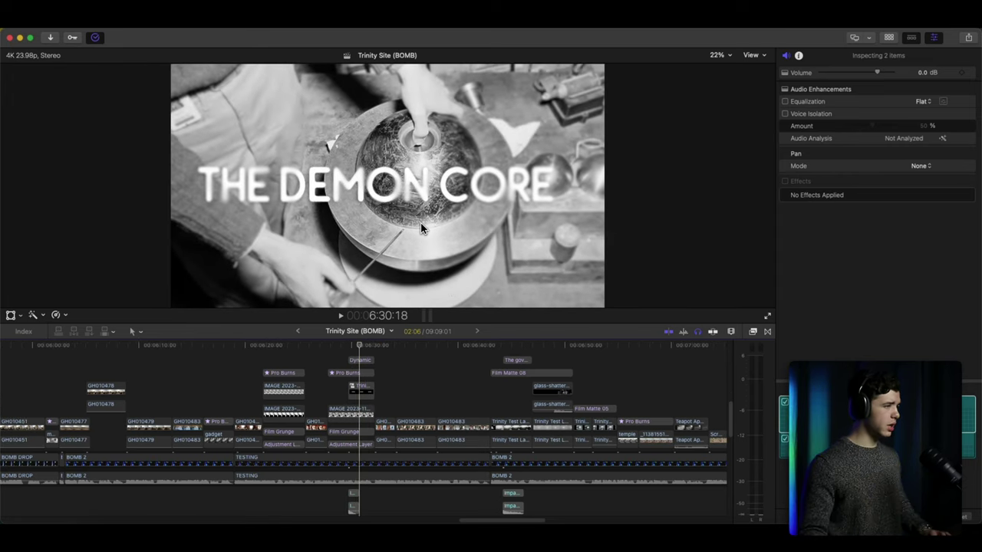
{"action": "key", "text": "space"}
{"action": "key", "text": "space"}
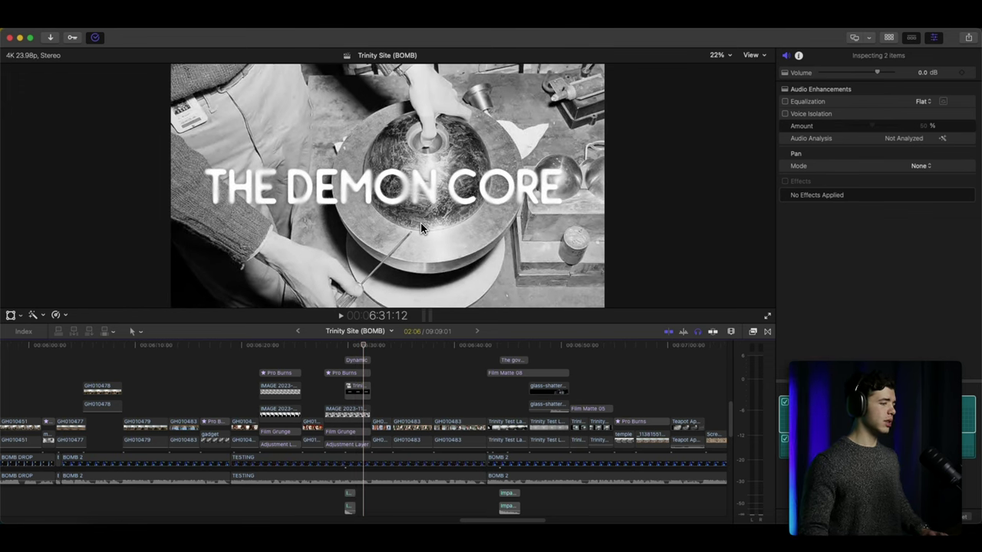
{"action": "key", "text": "space"}
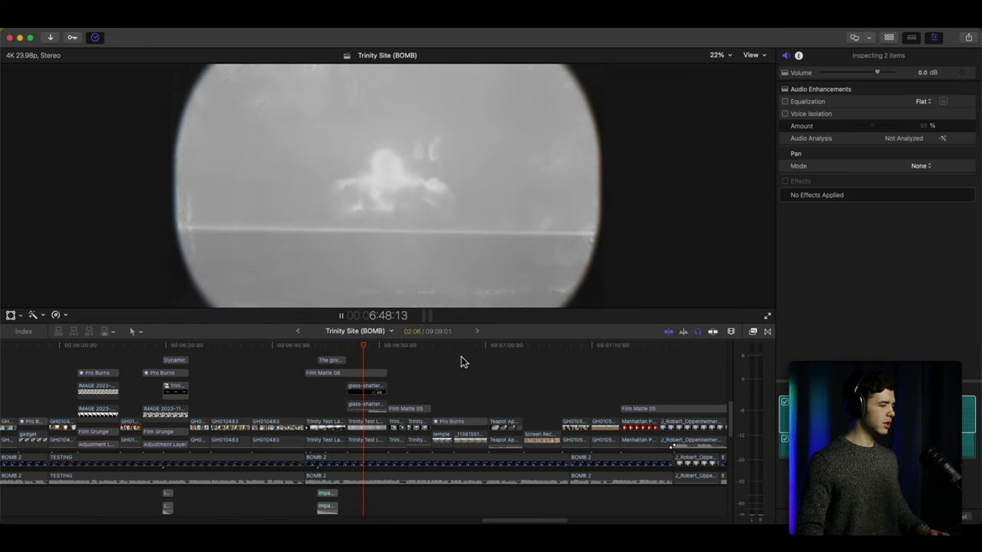
Review the explosion with its glass-shatter overlay, inspecting the Film Matte 08 clip along the way.
{"action": "key", "text": "space"}
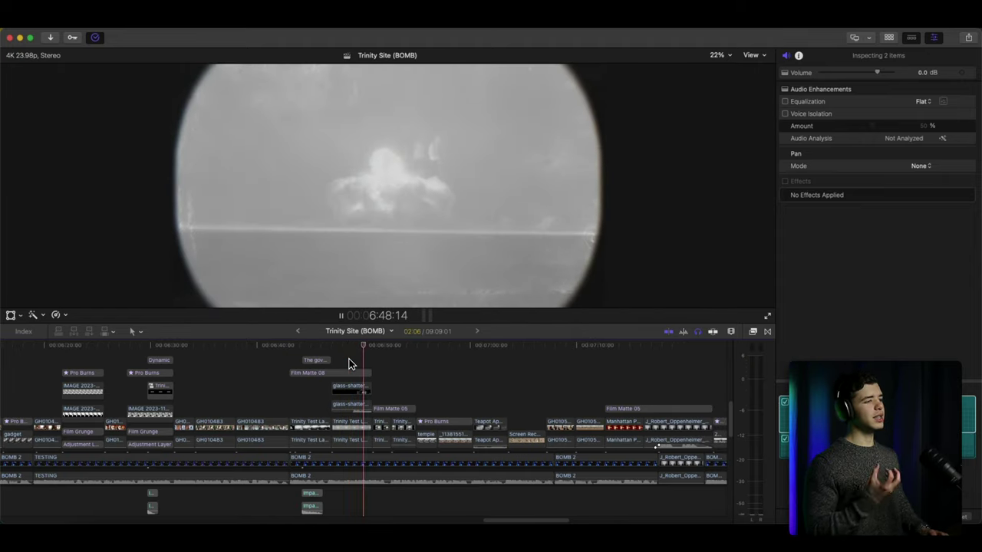
{"action": "key", "text": "space"}
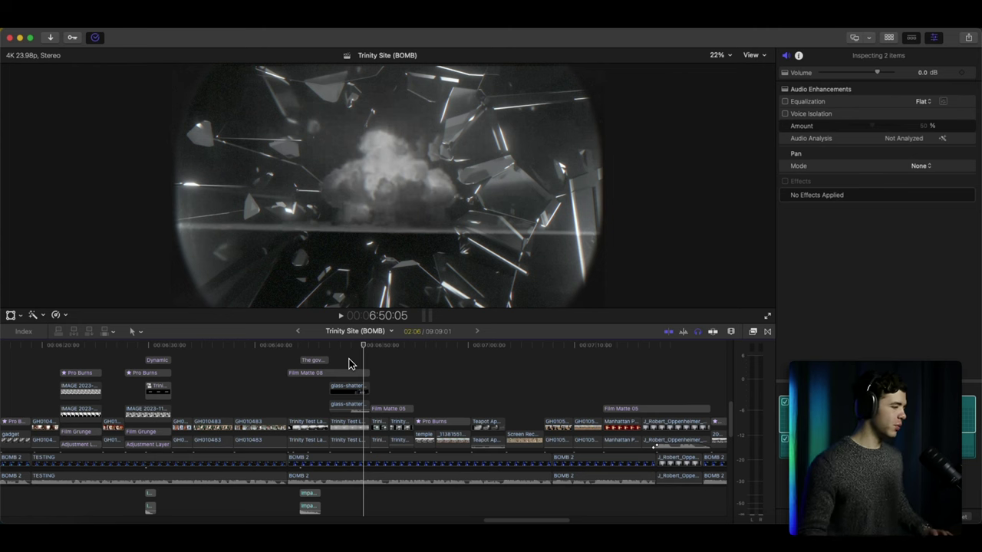
{"action": "left_click", "coordinate": [354, 373]}
{"action": "key", "text": "space"}
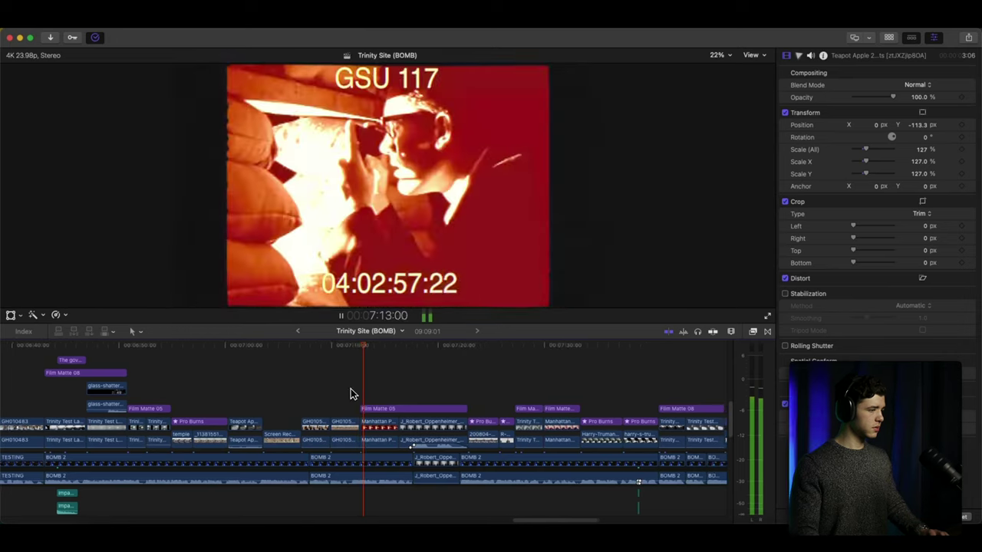
Play from about 7:11 past GSU 117, then inspect and play the J_Robert_Oppenheimer clip.
{"action": "key", "text": "space"}
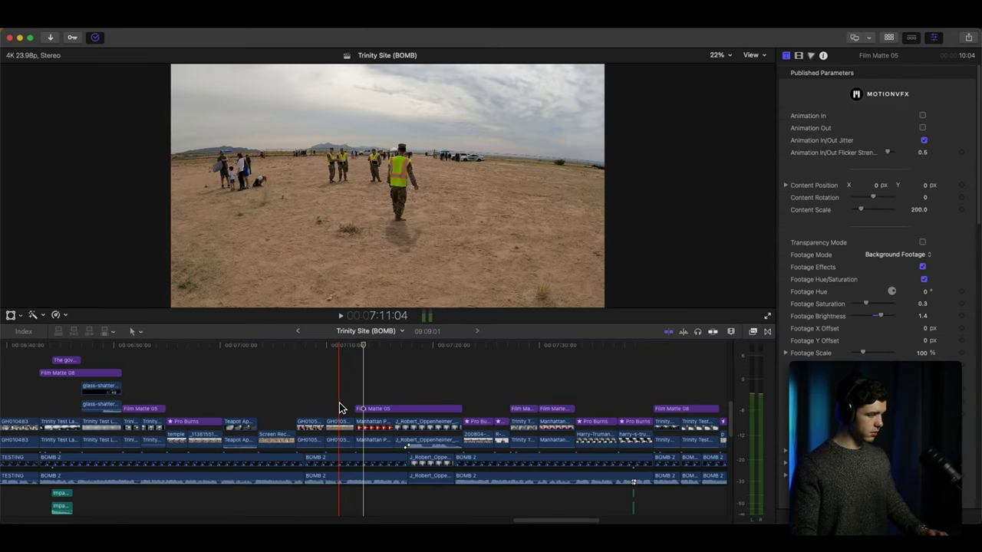
{"action": "key", "text": "space"}
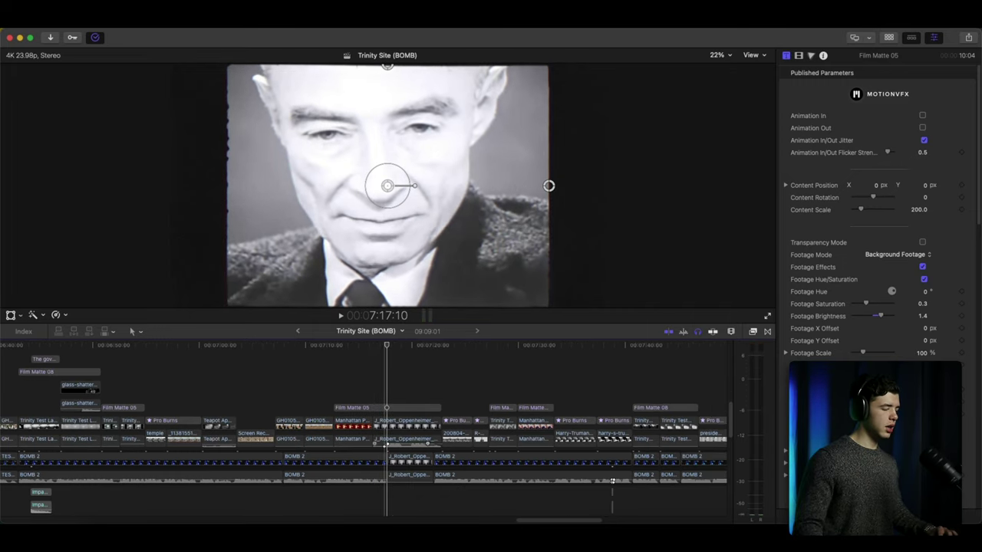
{"action": "left_click", "coordinate": [388, 427]}
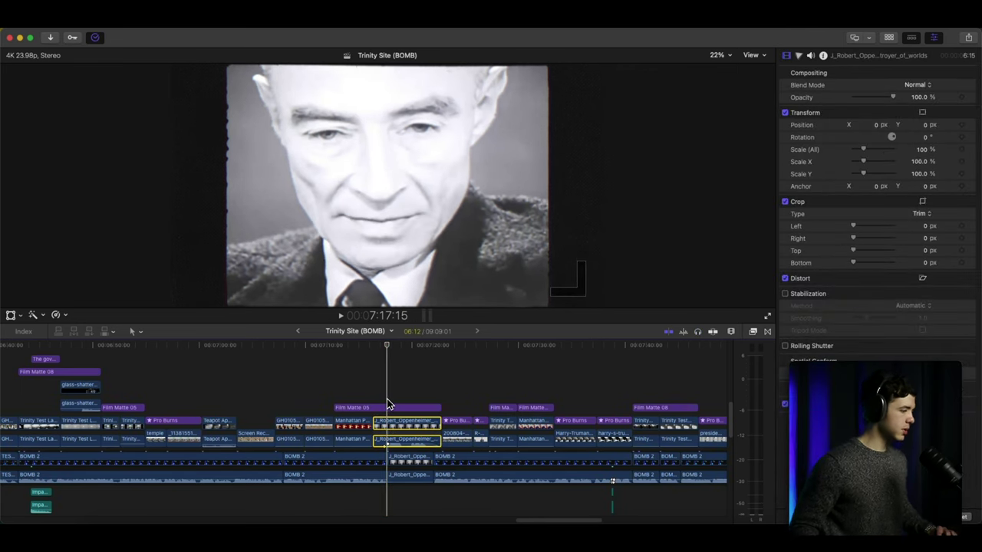
{"action": "key", "text": "space"}
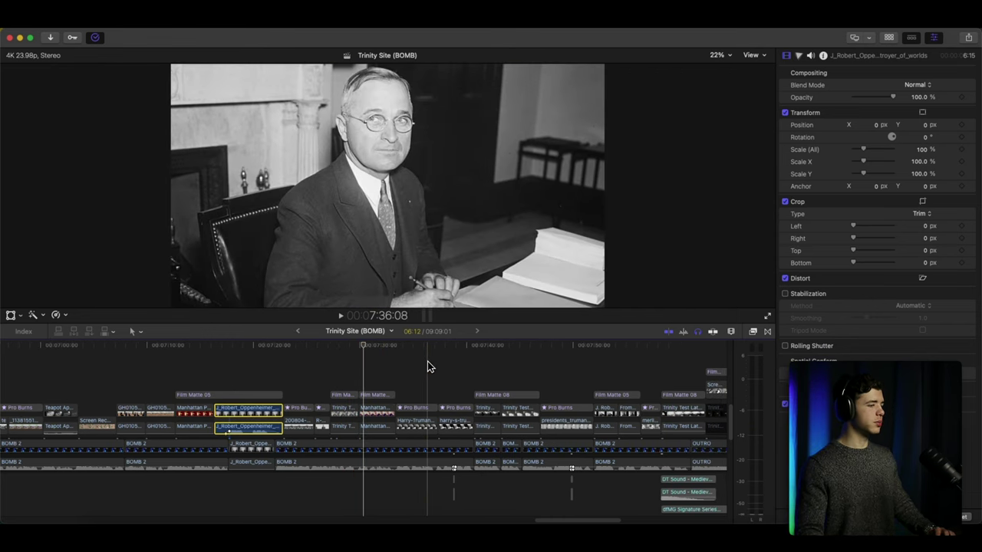
{"action": "key", "text": "space"}
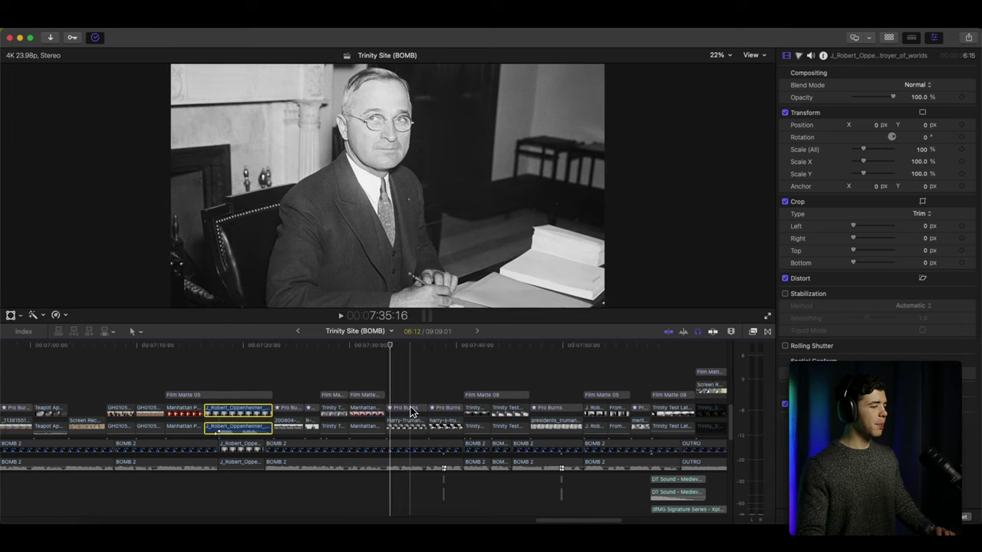
{"action": "left_click", "coordinate": [400, 409]}
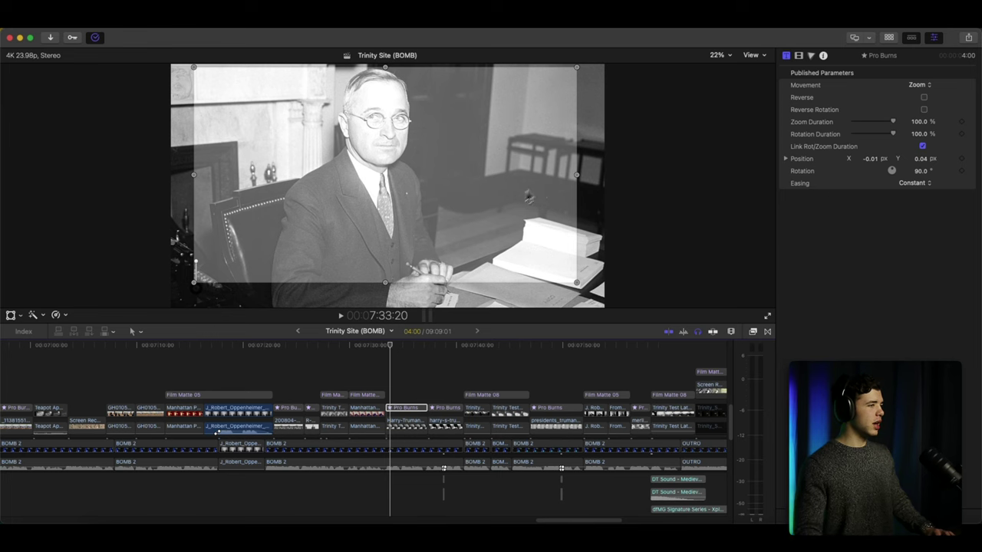
{"action": "key", "text": "space"}
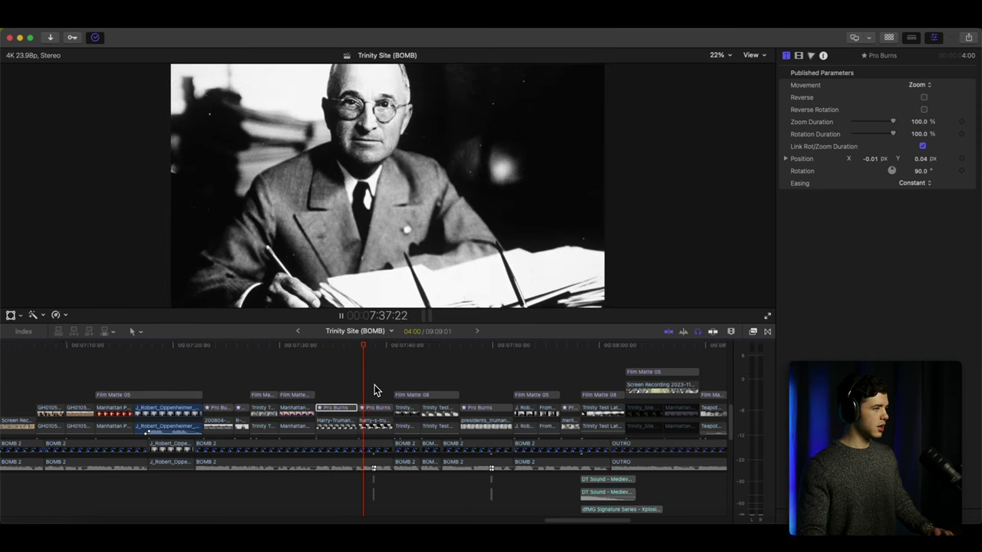
{"action": "key", "text": "space"}
{"action": "left_click", "coordinate": [338, 380]}
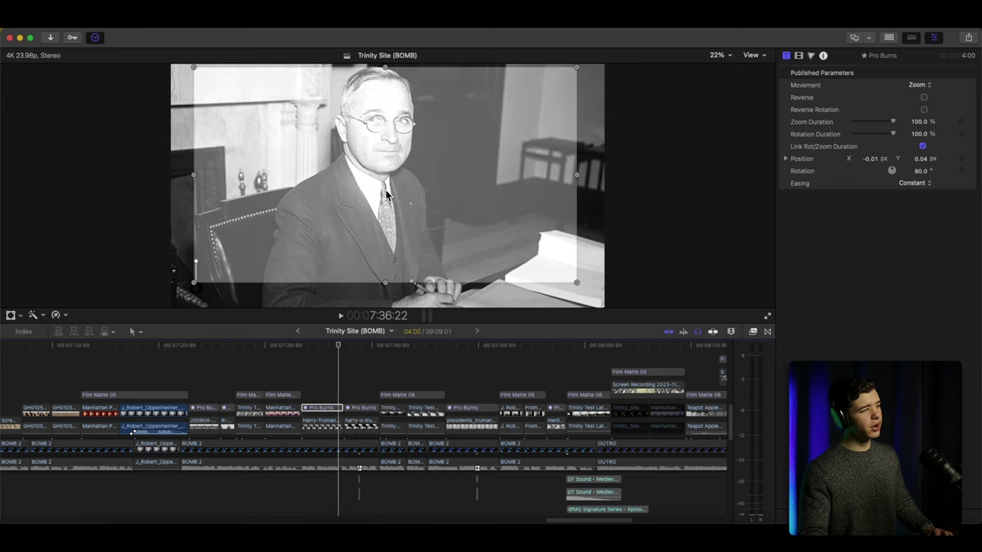
{"action": "key", "text": "space"}
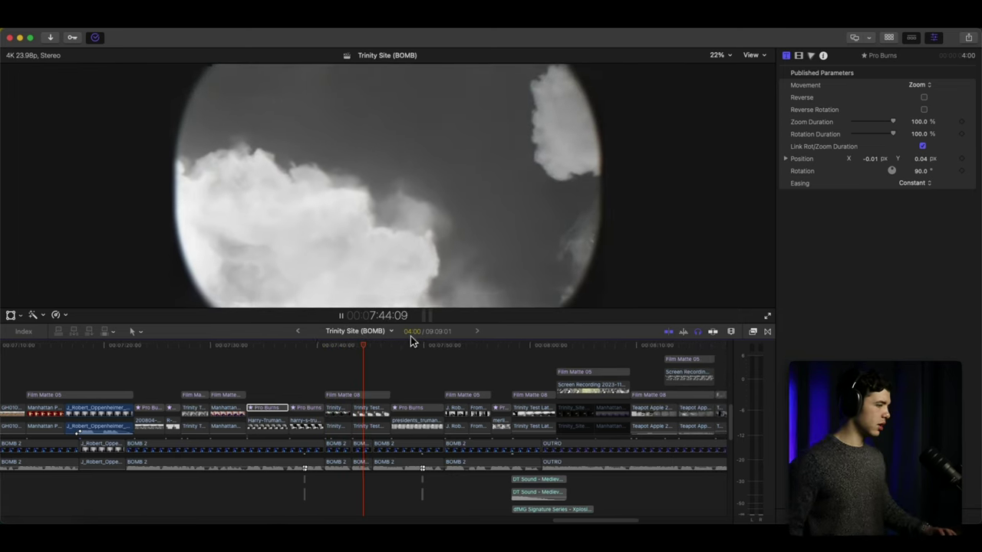
{"action": "key", "text": "space"}
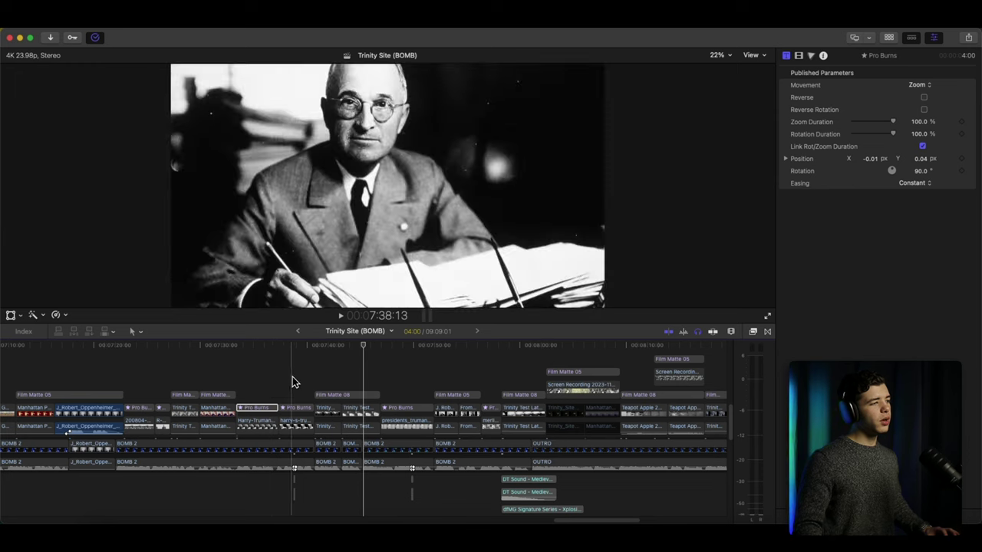
{"action": "left_click", "coordinate": [289, 407]}
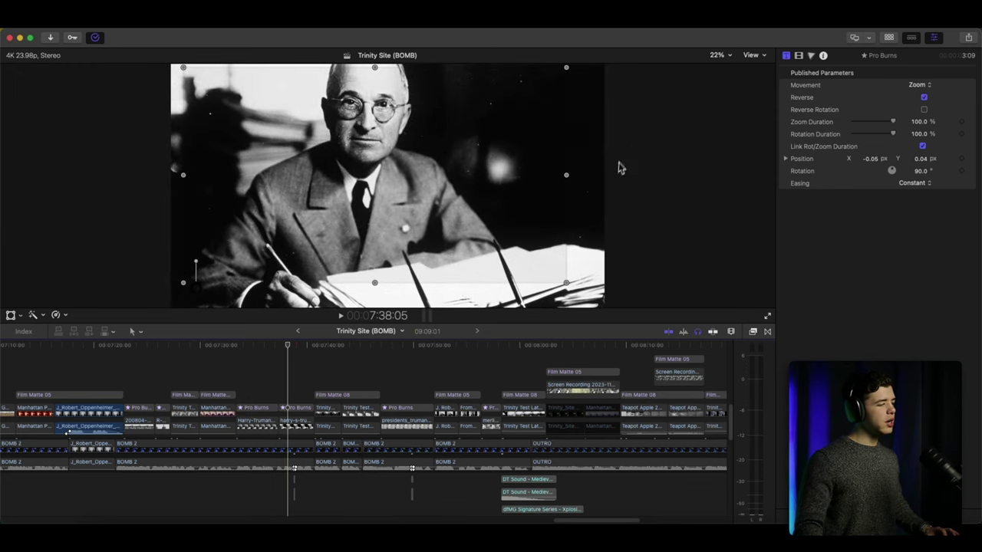
{"action": "left_click", "coordinate": [259, 408]}
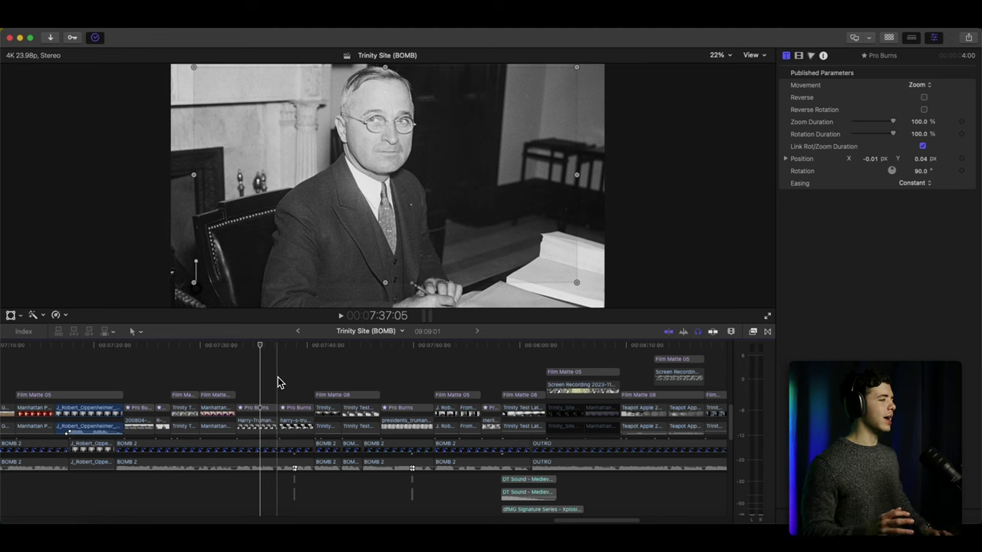
{"action": "key", "text": "space"}
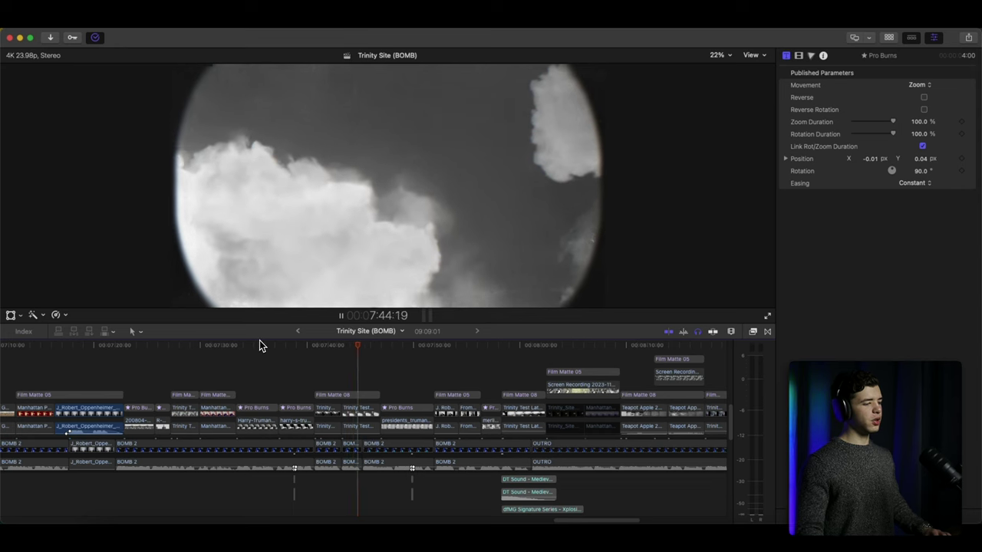
{"action": "key", "text": "space"}
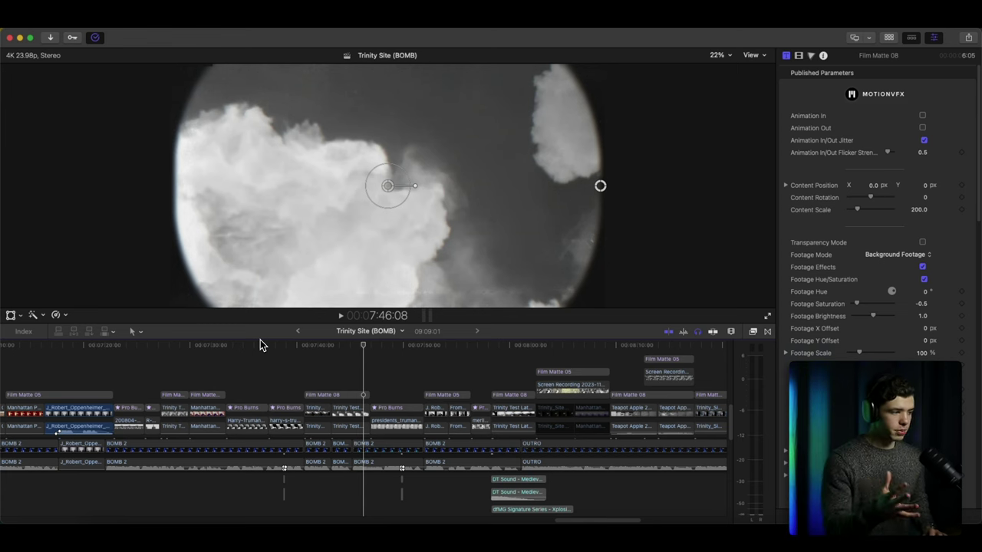
Play to the crater shot, set the playhead back on the crater frame, and continue toward the outro.
{"action": "key", "text": "space"}
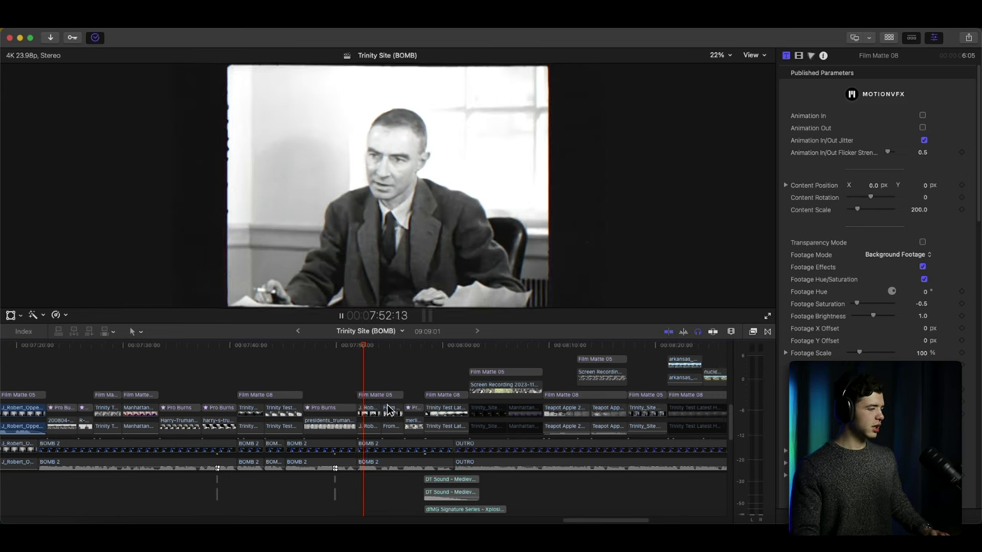
{"action": "key", "text": "space"}
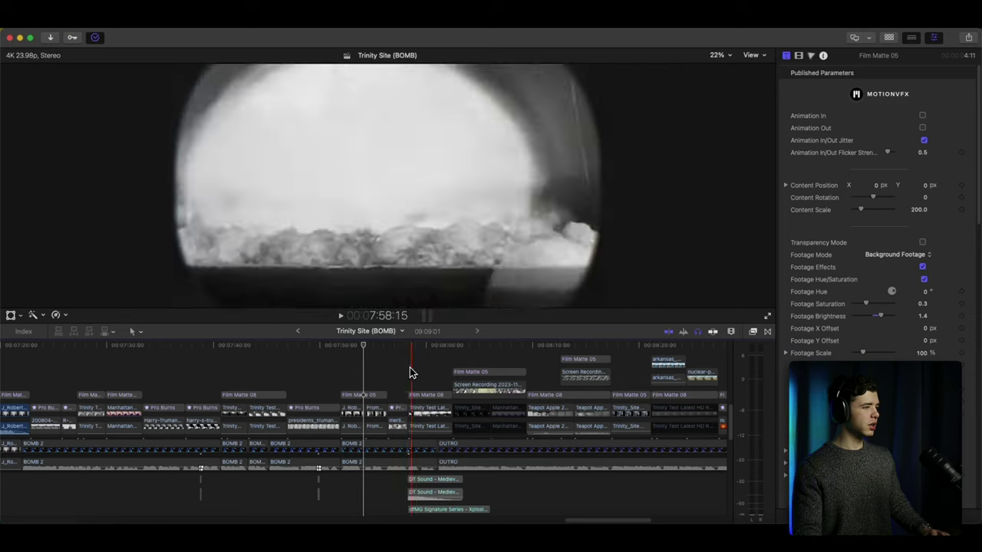
{"action": "left_click", "coordinate": [438, 369]}
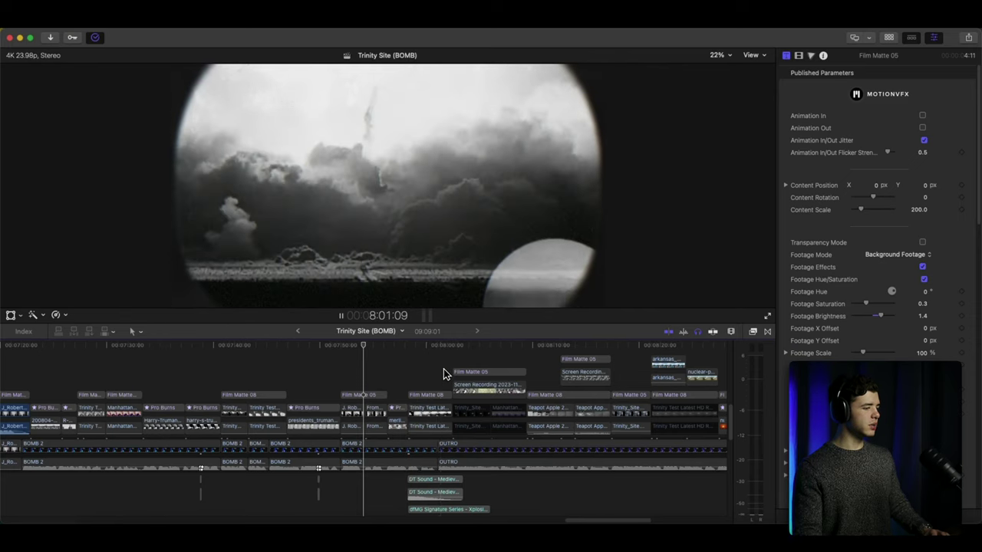
{"action": "left_click", "coordinate": [404, 382]}
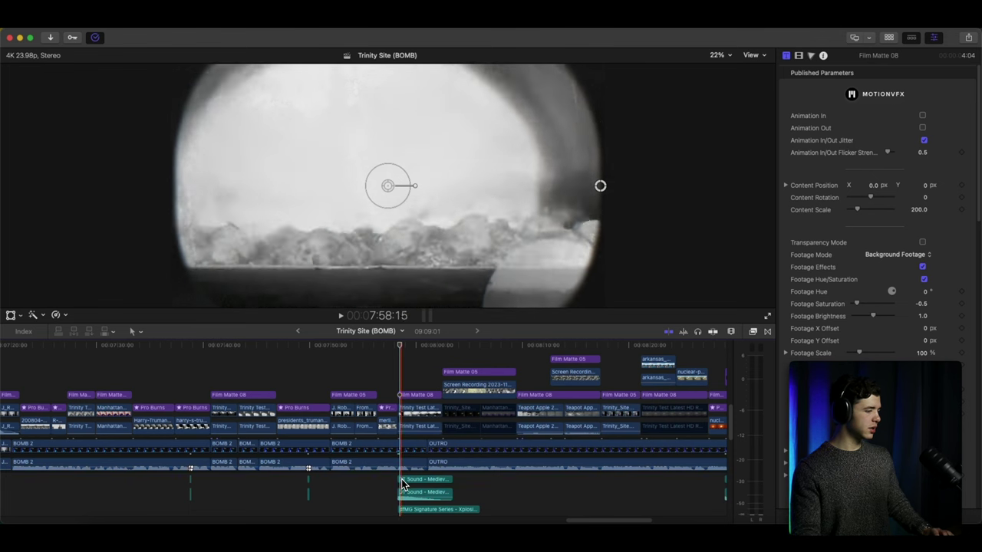
{"action": "key", "text": "space"}
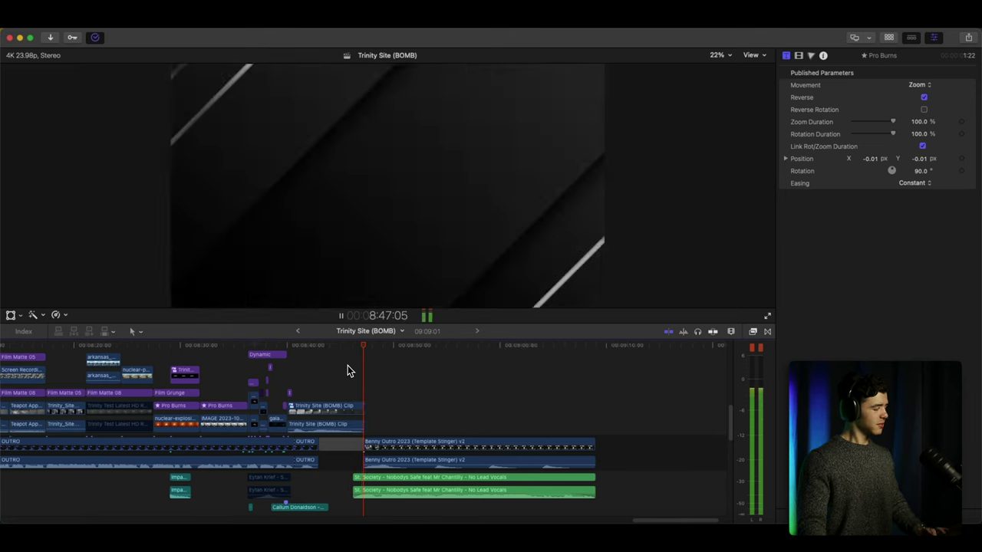
Select Film Matte 05 and Film Matte 08, then replay the explosion to the 'WEAPON OF PEACE?' title.
{"action": "key", "text": "space"}
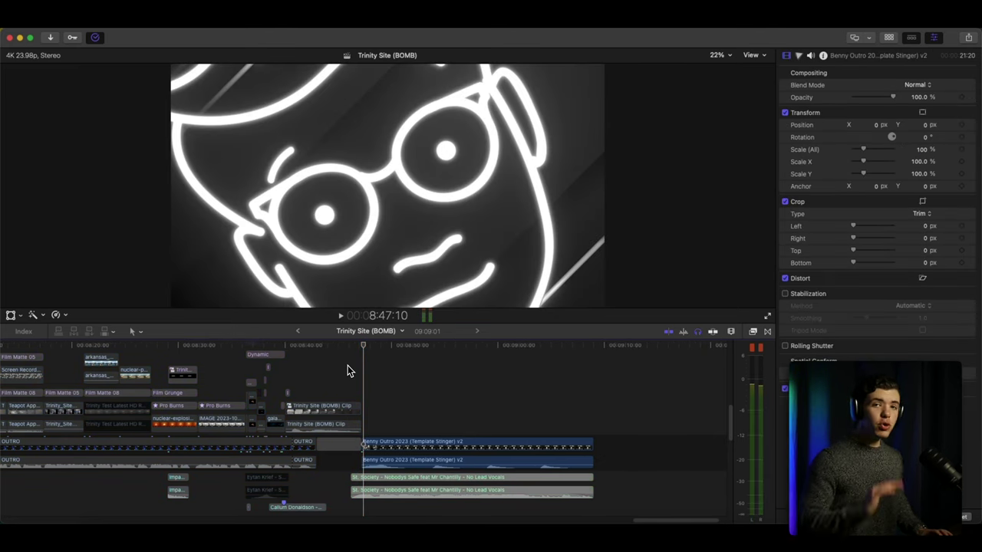
{"action": "scroll", "coordinate": [140, 369], "scroll_direction": "left", "scroll_amount": 5}
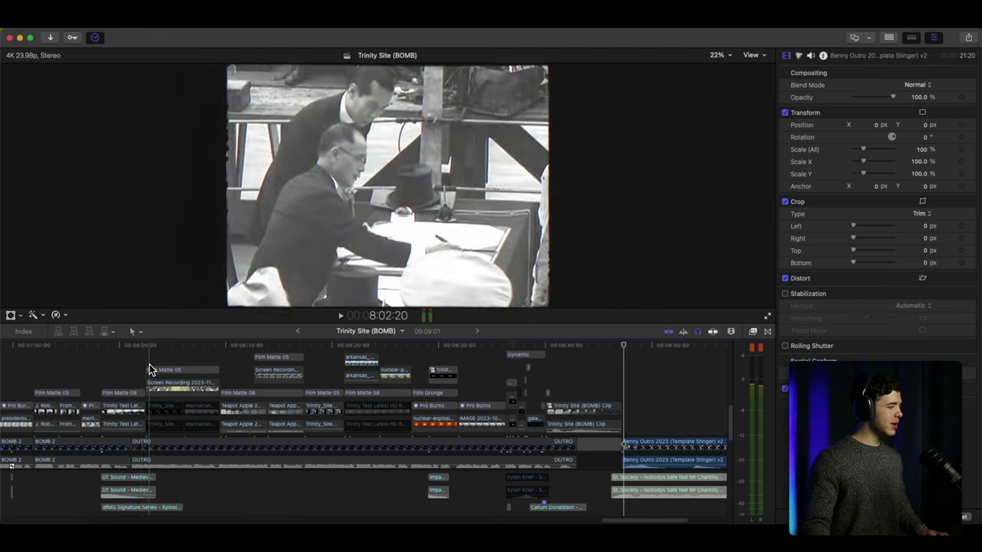
{"action": "scroll", "coordinate": [150, 370], "scroll_direction": "up", "scroll_amount": 2}
{"action": "left_click", "coordinate": [169, 376]}
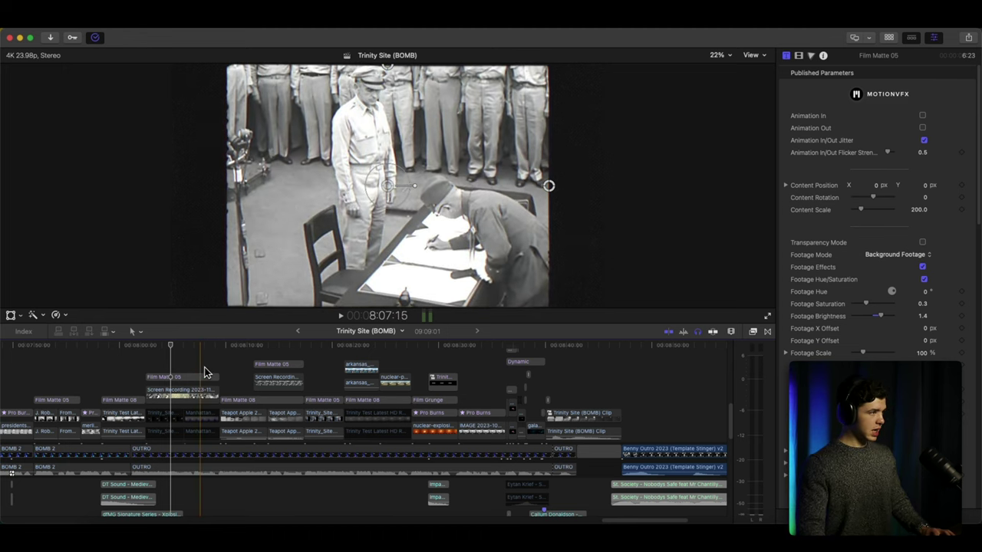
{"action": "left_click", "coordinate": [222, 346]}
{"action": "key", "text": "c"}
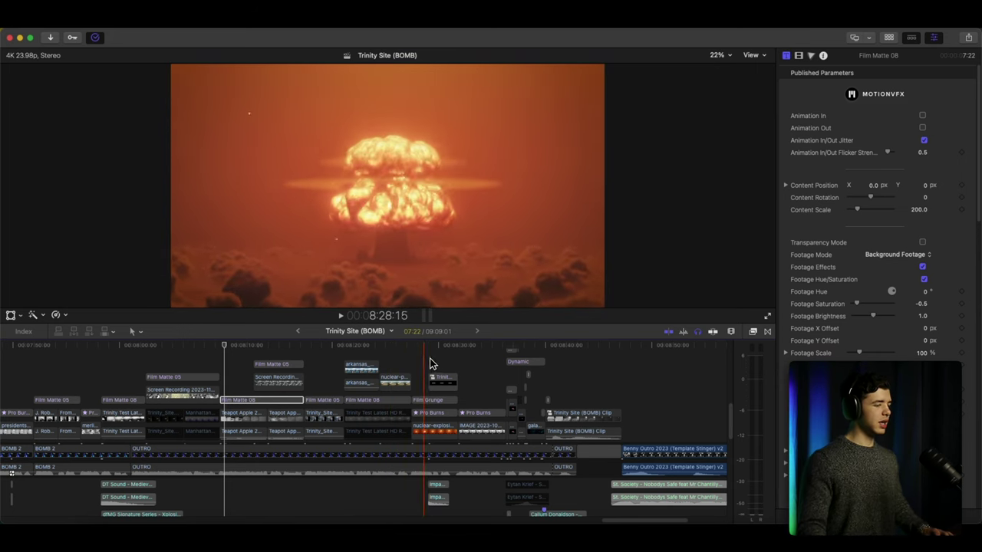
{"action": "key", "text": "space"}
{"action": "scroll", "coordinate": [426, 358], "scroll_direction": "down", "scroll_amount": 2}
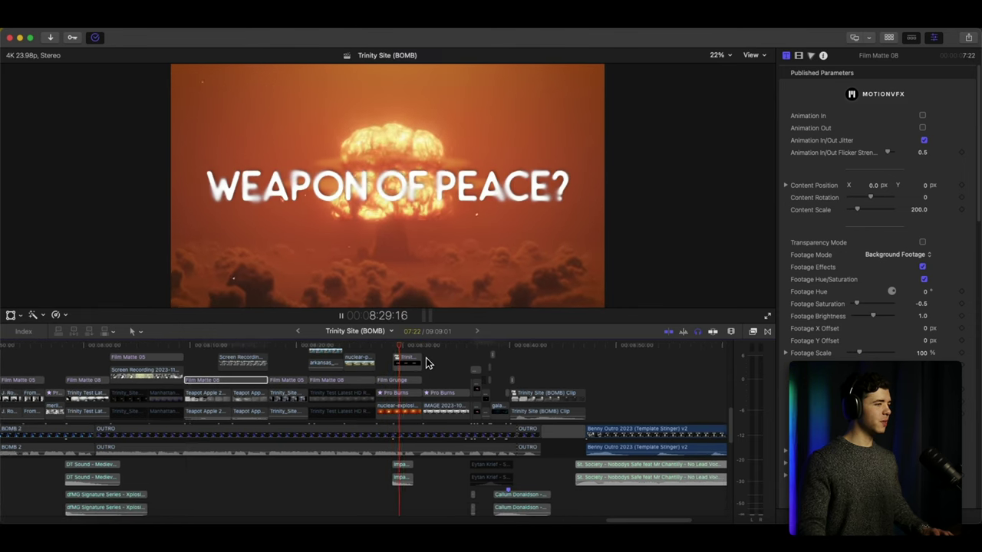
Stop on the wired bomb photo, step back frames, replay into the atom shot, and zoom the timeline.
{"action": "scroll", "coordinate": [426, 359], "scroll_direction": "right", "scroll_amount": 2}
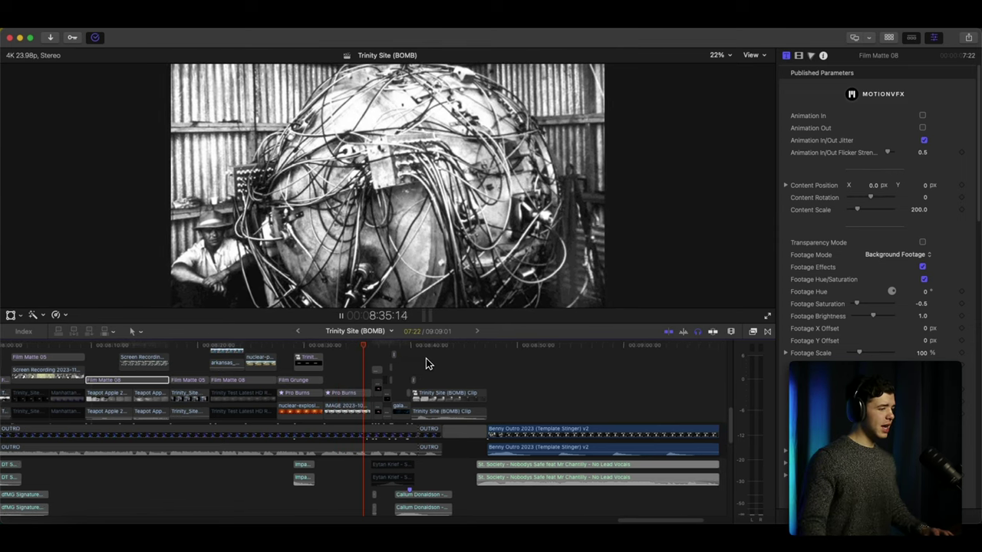
{"action": "key", "text": "space"}
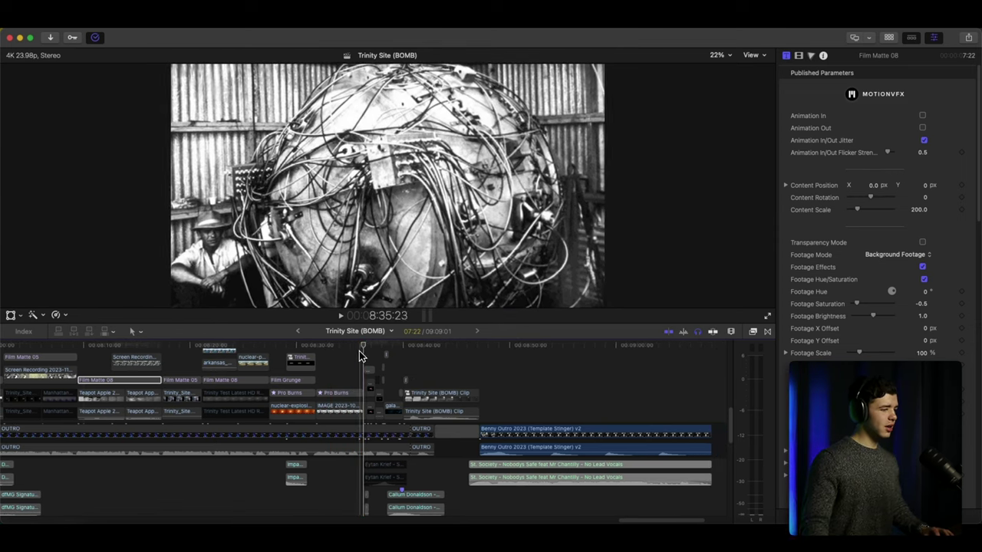
{"action": "left_click", "coordinate": [363, 353]}
{"action": "key", "text": "Left"}
{"action": "key", "text": "Left"}
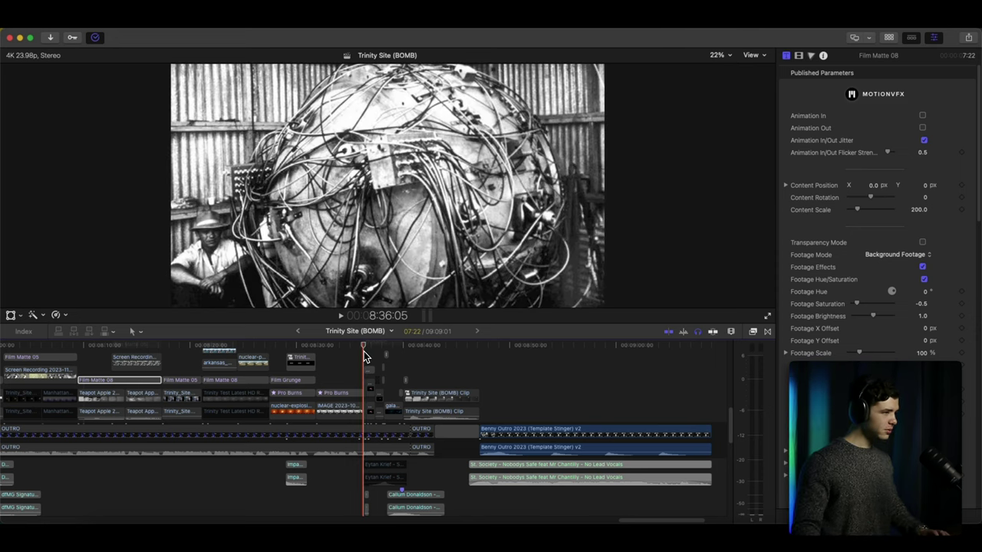
{"action": "key", "text": "space"}
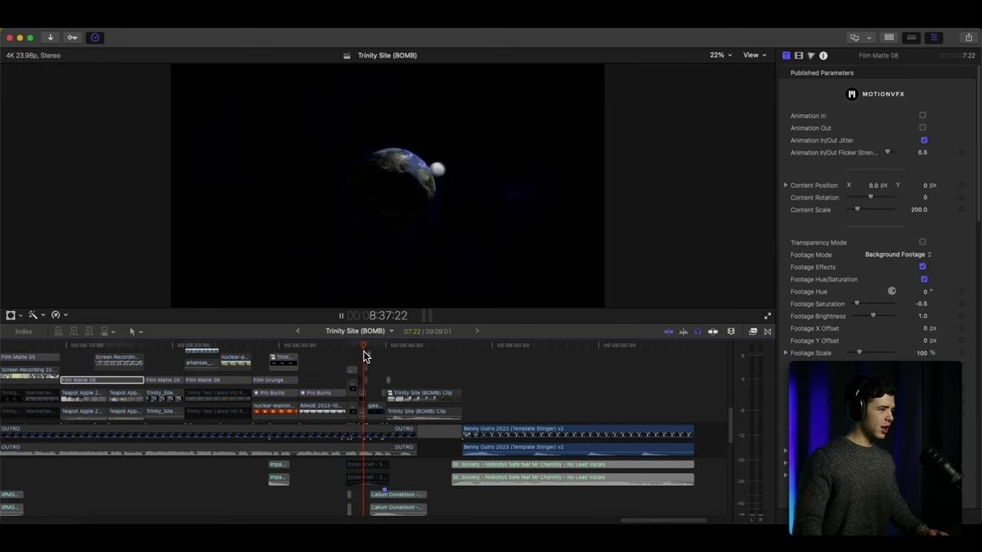
{"action": "key", "text": "space"}
{"action": "key", "text": "super+equal"}
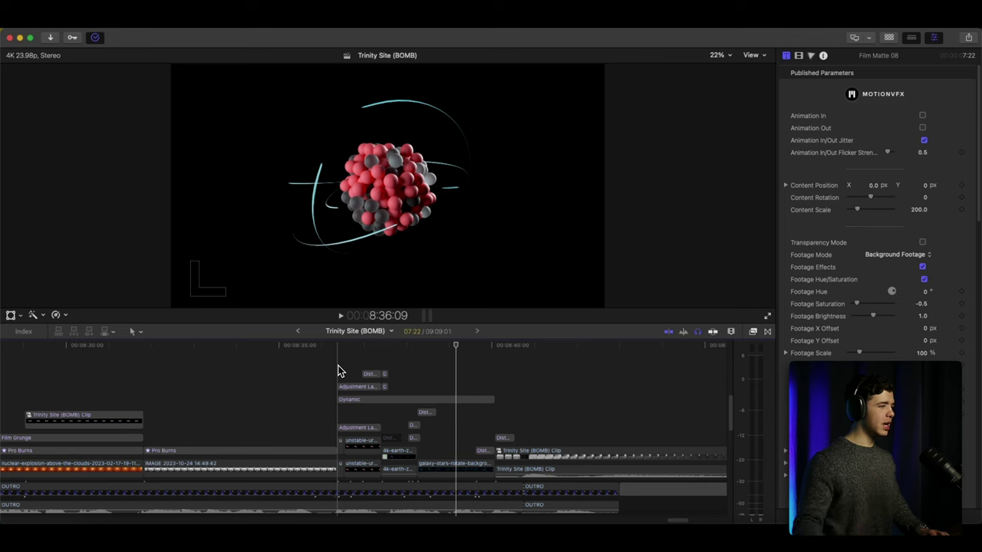
Replay the atom animation, then review the Earth and galaxy shots.
{"action": "key", "text": "space"}
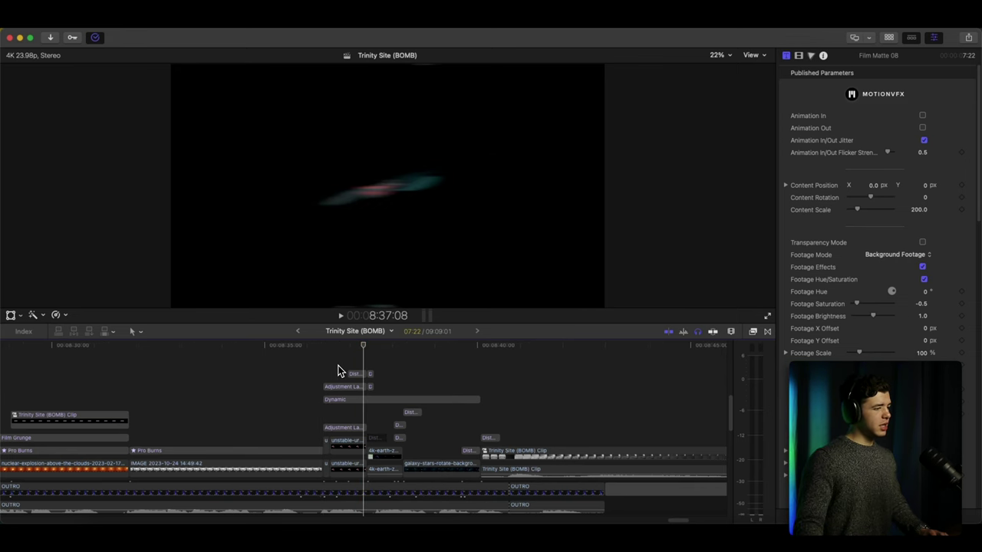
{"action": "key", "text": "Left"}
{"action": "key", "text": "Left"}
{"action": "key", "text": "Left"}
{"action": "key", "text": "Left"}
{"action": "key", "text": "Left"}
{"action": "key", "text": "Left"}
{"action": "key", "text": "Left"}
{"action": "key", "text": "Left"}
{"action": "key", "text": "Left"}
{"action": "key", "text": "Left"}
{"action": "key", "text": "Left"}
{"action": "key", "text": "Left"}
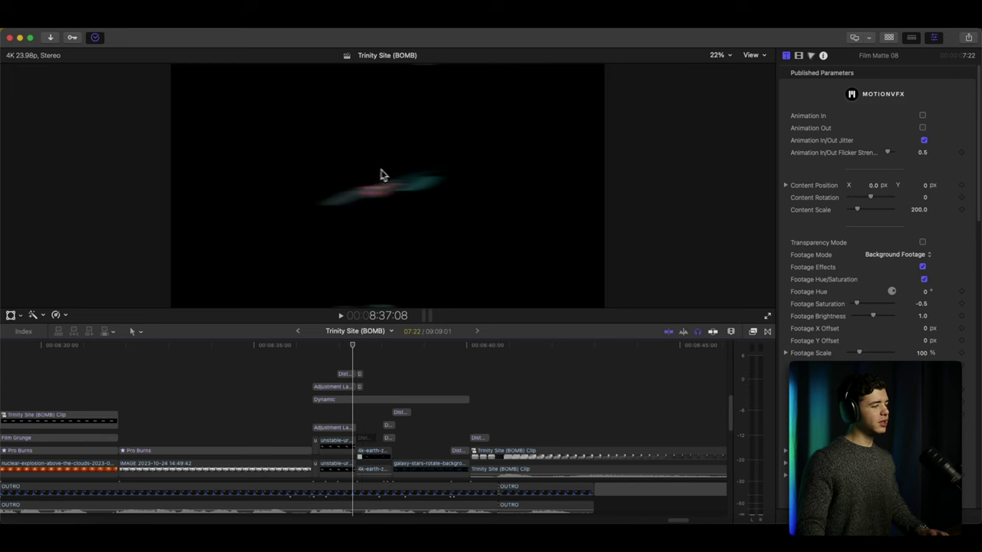
{"action": "key", "text": "space"}
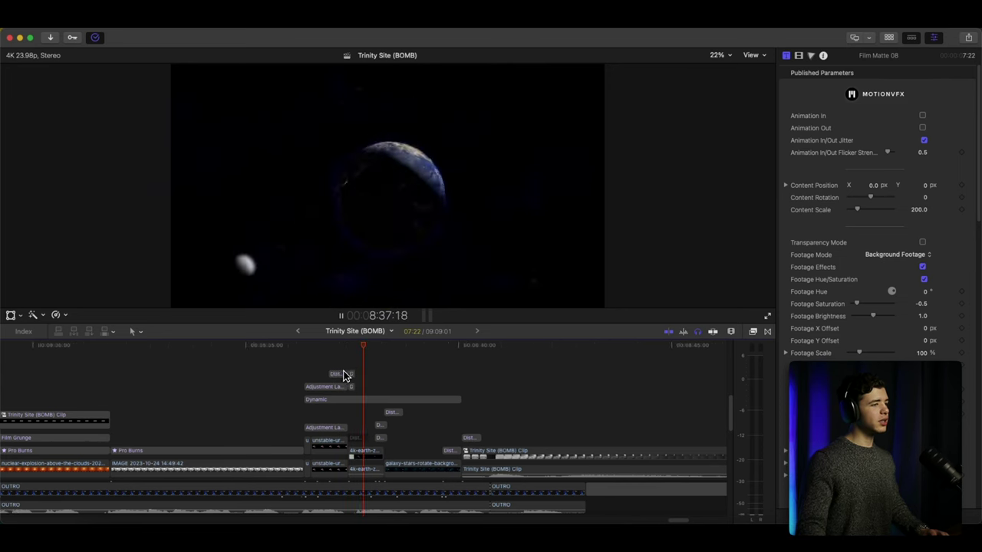
{"action": "key", "text": "space"}
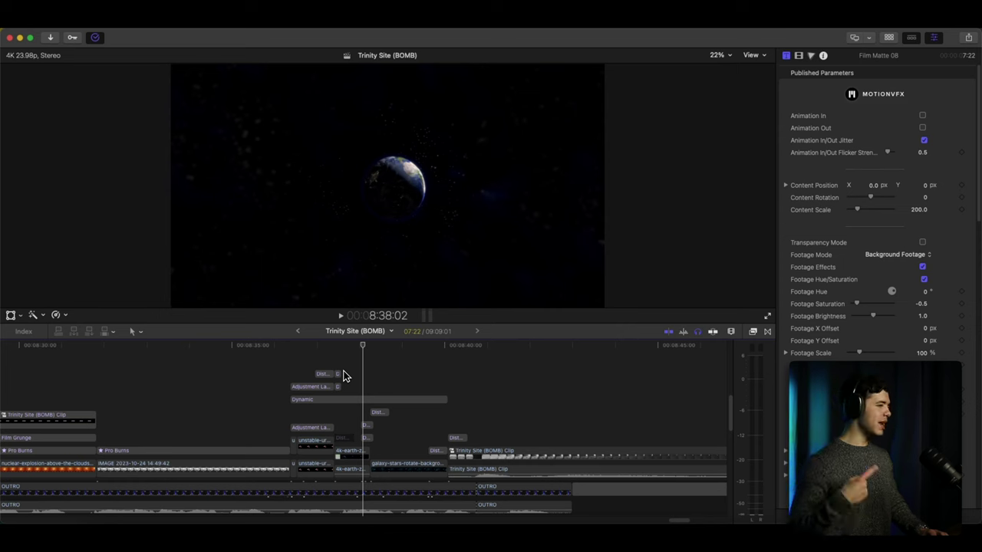
{"action": "key", "text": "space"}
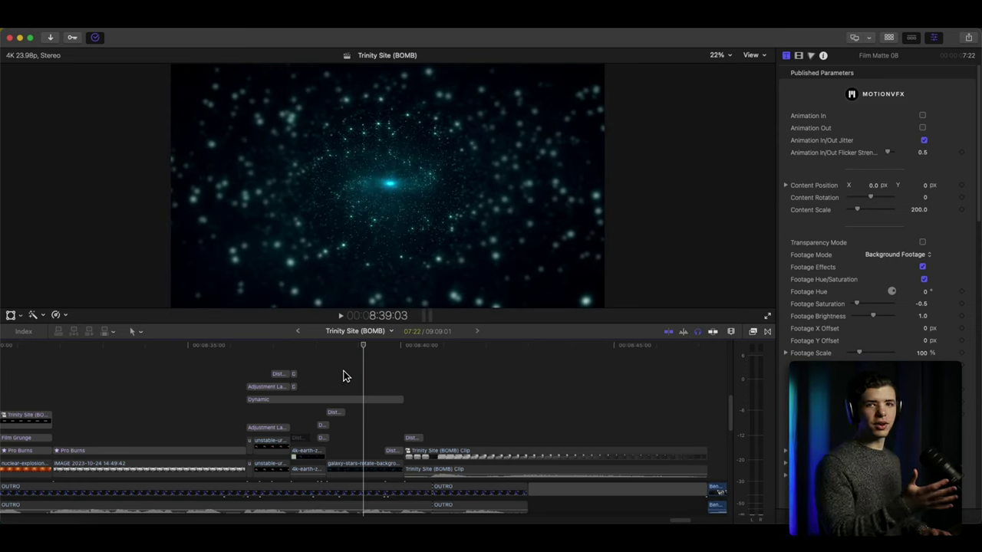
{"action": "key", "text": "space"}
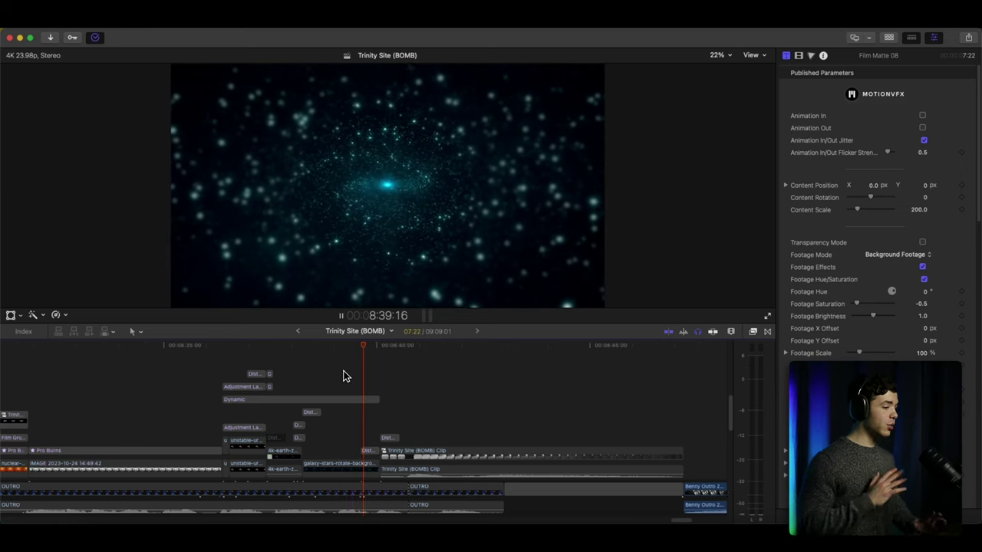
{"action": "key", "text": "space"}
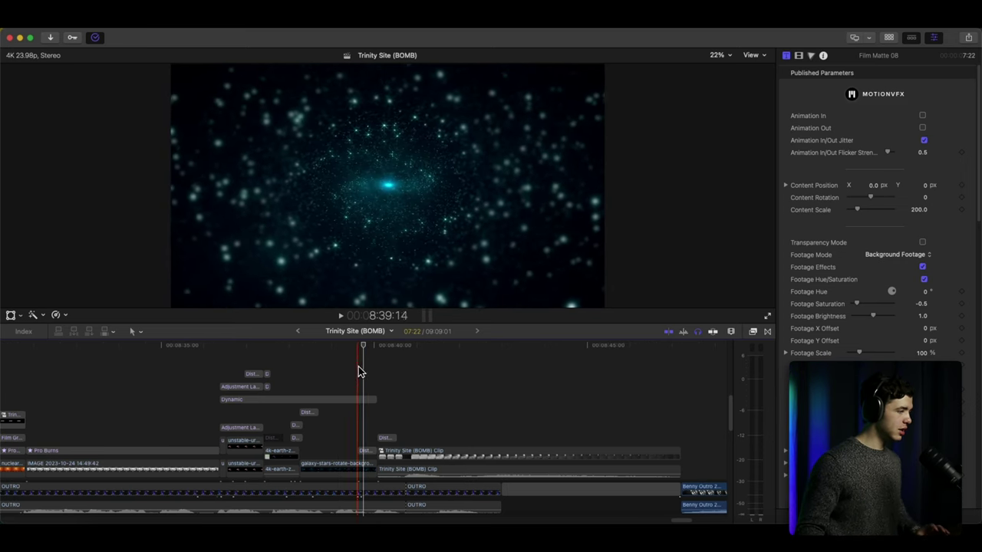
Inspect the Dynamic effect on the galaxy shot and play the Trinity Site footage to the outro stinger.
{"action": "left_click", "coordinate": [352, 368]}
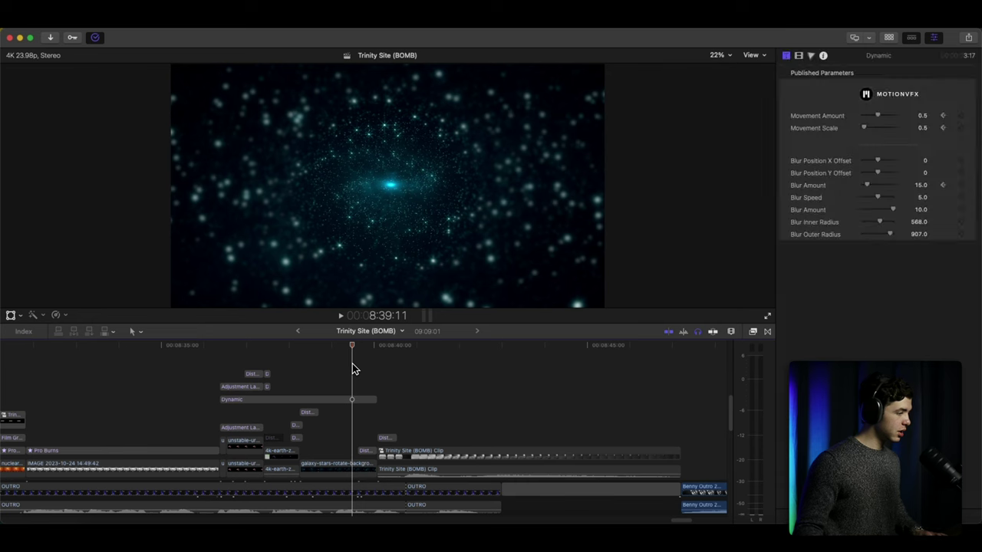
{"action": "key", "text": "space"}
{"action": "key", "text": "space"}
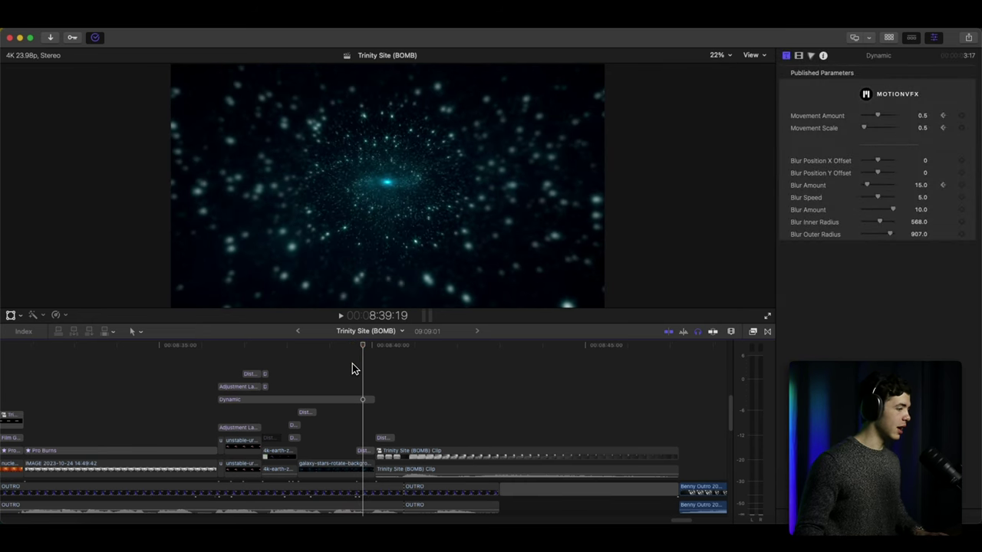
{"action": "key", "text": "space"}
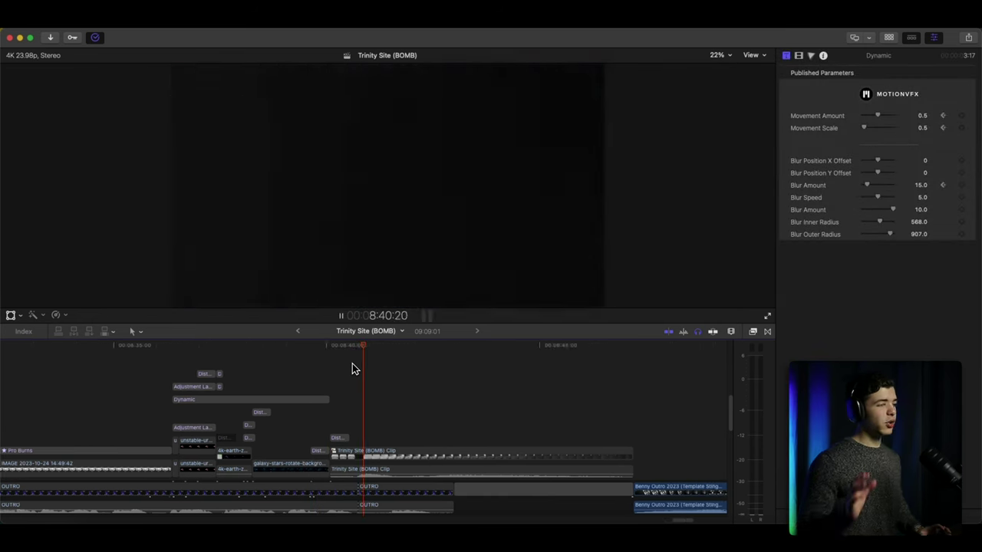
{"action": "key", "text": "space"}
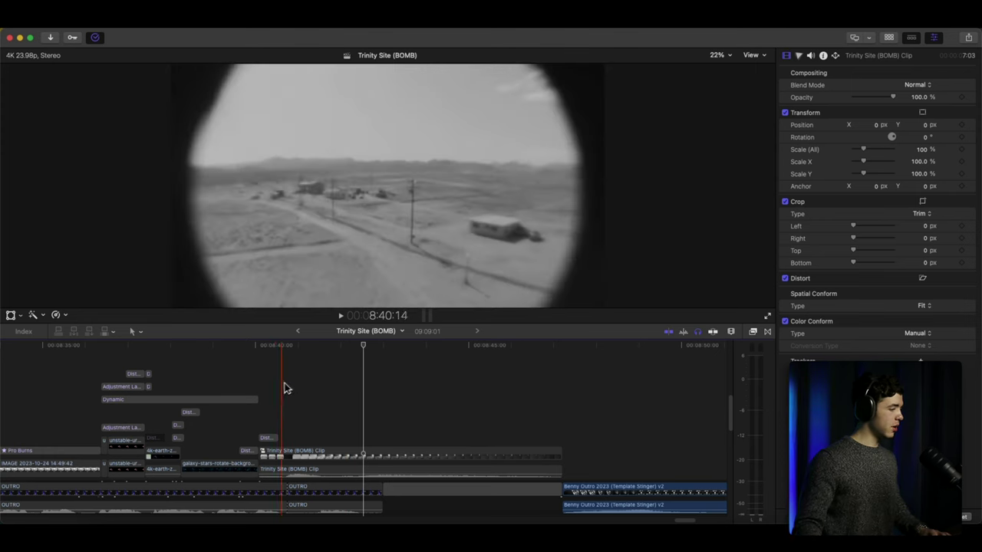
{"action": "key", "text": "space"}
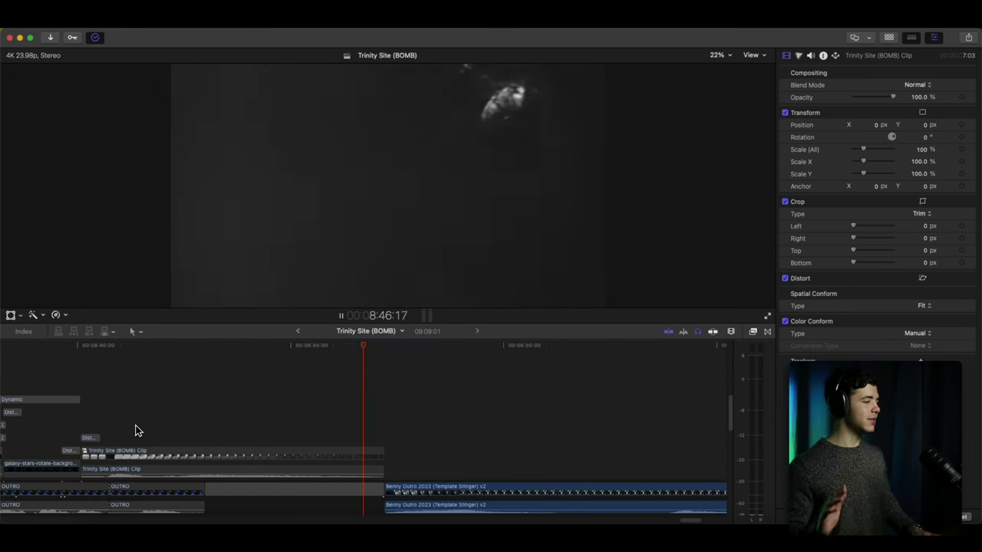
{"action": "key", "text": "space"}
Marquee-select the stacked whoosh and impact sound-effect clips in the audio lanes.
{"action": "scroll", "coordinate": [135, 430], "scroll_direction": "left", "scroll_amount": 10}
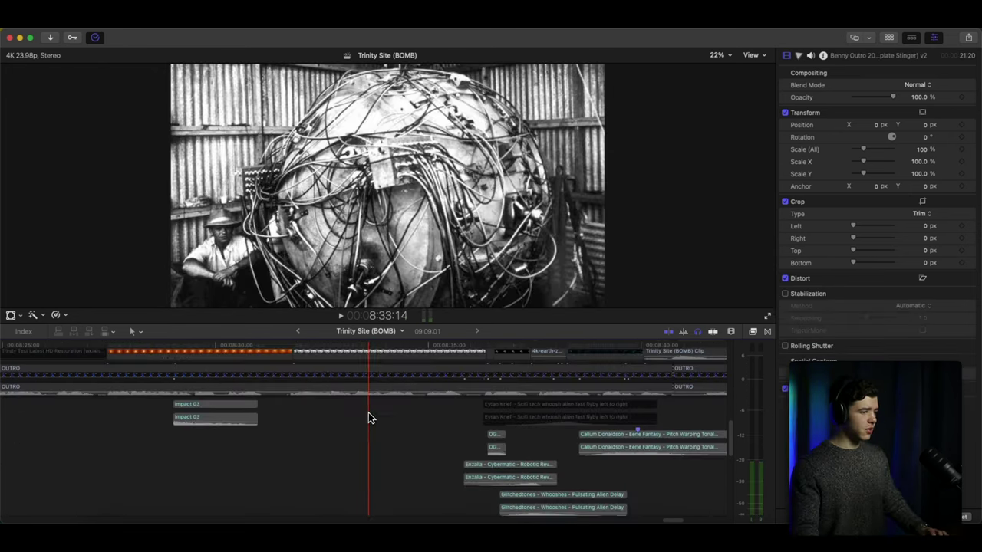
{"action": "scroll", "coordinate": [369, 412], "scroll_direction": "up", "scroll_amount": 2}
{"action": "scroll", "coordinate": [473, 437], "scroll_direction": "right", "scroll_amount": 5}
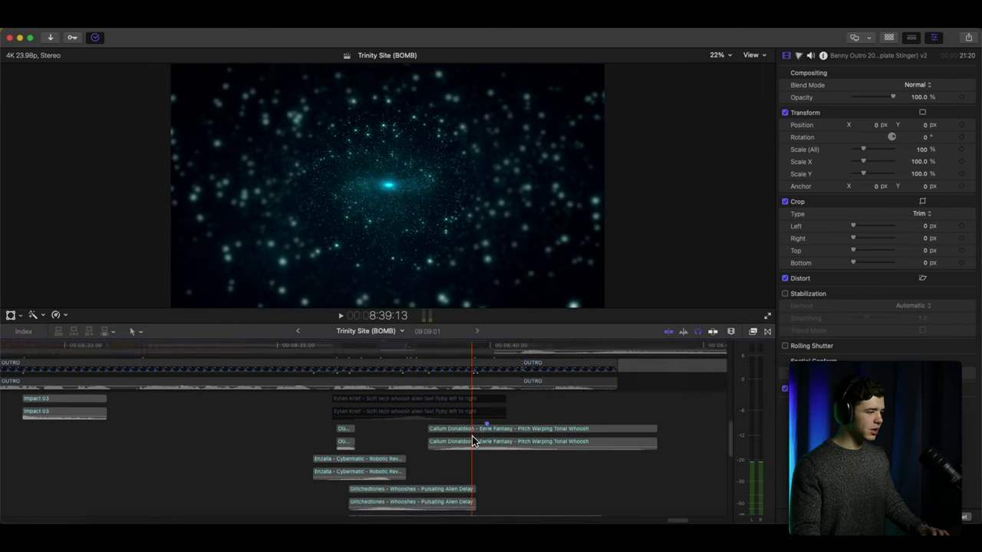
{"action": "scroll", "coordinate": [472, 441], "scroll_direction": "down", "scroll_amount": 4}
{"action": "scroll", "coordinate": [474, 442], "scroll_direction": "down", "scroll_amount": 2}
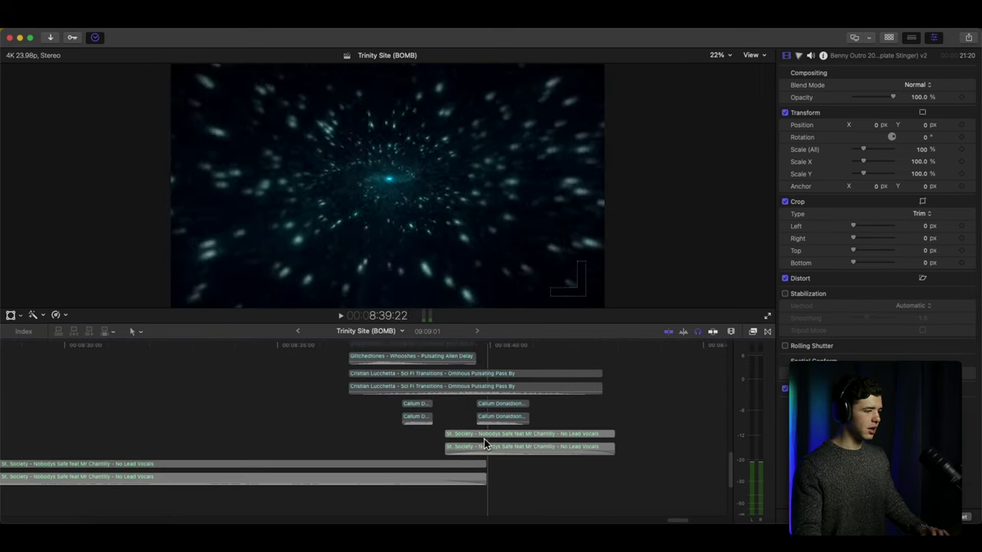
{"action": "left_click_drag", "start_coordinate": [561, 435], "coordinate": [369, 379]}
{"action": "left_click_drag", "start_coordinate": [327, 346], "coordinate": [367, 432]}
Adjust the sound-effect selection and play the layered audio to the round-matte blast flash.
{"action": "scroll", "coordinate": [370, 434], "scroll_direction": "up", "scroll_amount": 5}
{"action": "scroll", "coordinate": [370, 433], "scroll_direction": "down", "scroll_amount": 2}
{"action": "left_click_drag", "start_coordinate": [431, 459], "coordinate": [339, 366]}
{"action": "scroll", "coordinate": [340, 376], "scroll_direction": "up", "scroll_amount": 4}
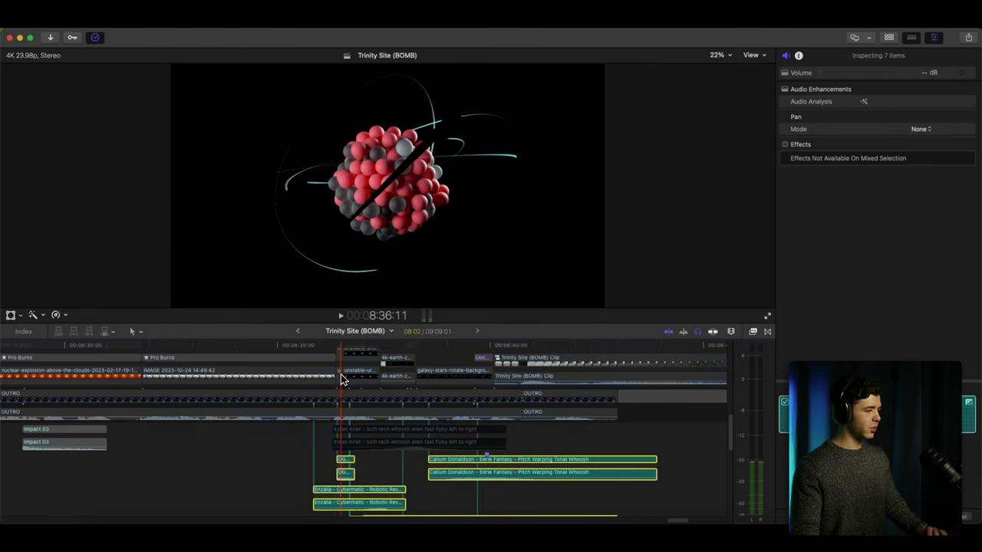
{"action": "key", "text": "space"}
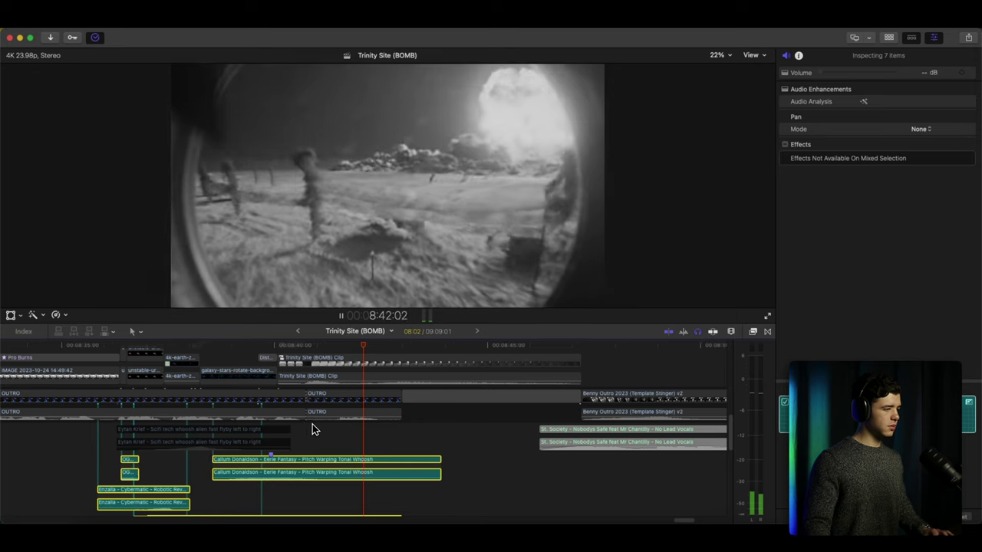
{"action": "key", "text": "space"}
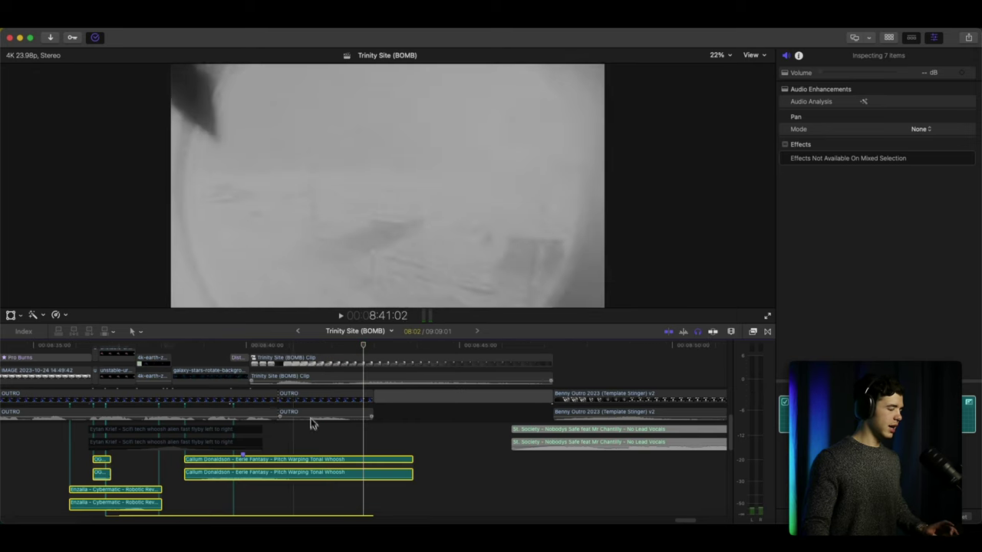
Select the Trinity Site (BOMB) clip and play its bomb footage.
{"action": "left_click", "coordinate": [289, 357]}
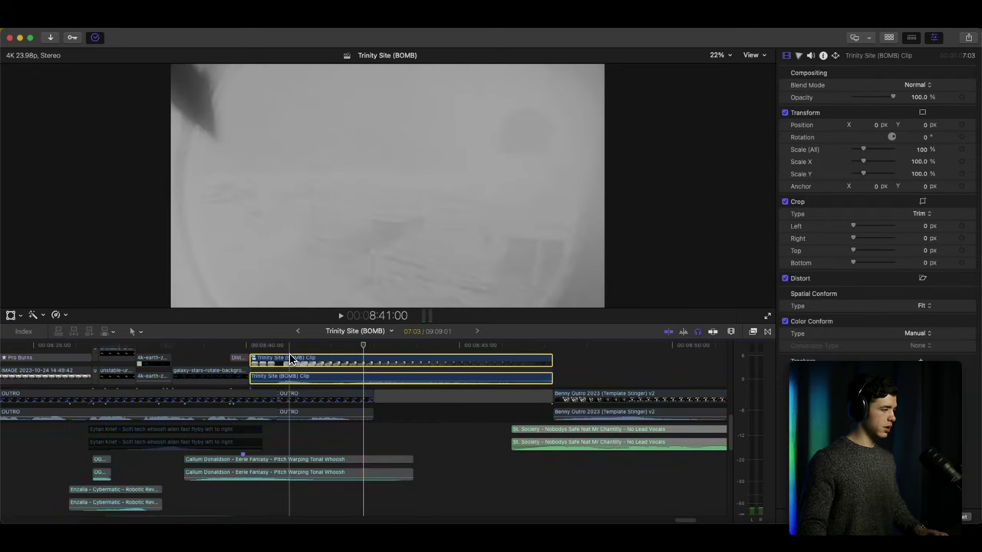
{"action": "key", "text": "space"}
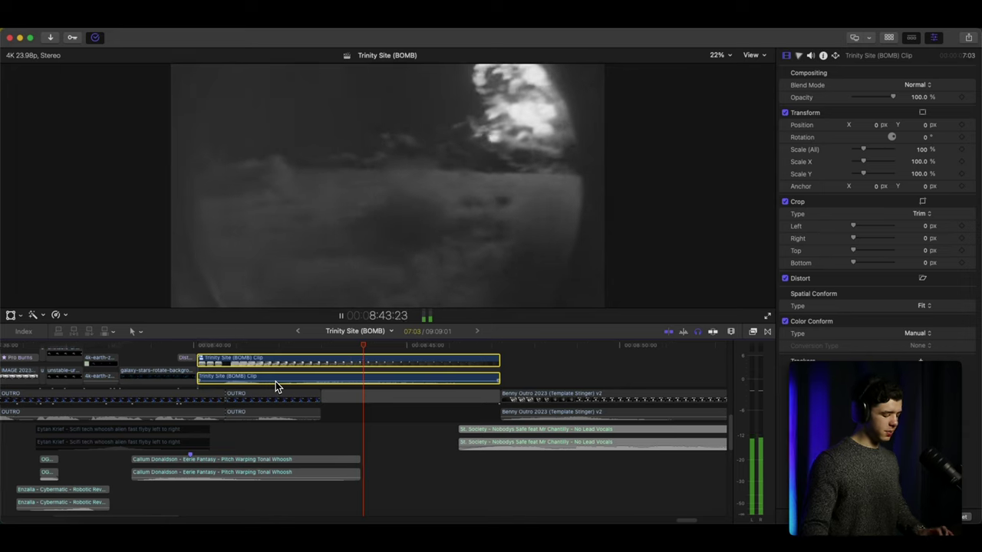
{"action": "key", "text": "space"}
Replay from the atom shot to the outro stinger, then fit the whole project in the timeline.
{"action": "scroll", "coordinate": [275, 381], "scroll_direction": "left", "scroll_amount": 2}
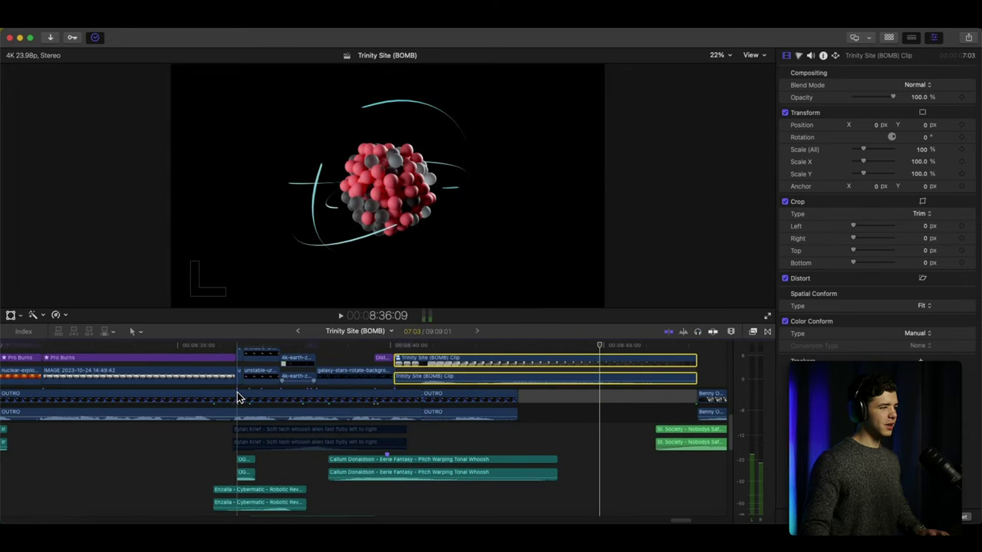
{"action": "key", "text": "space"}
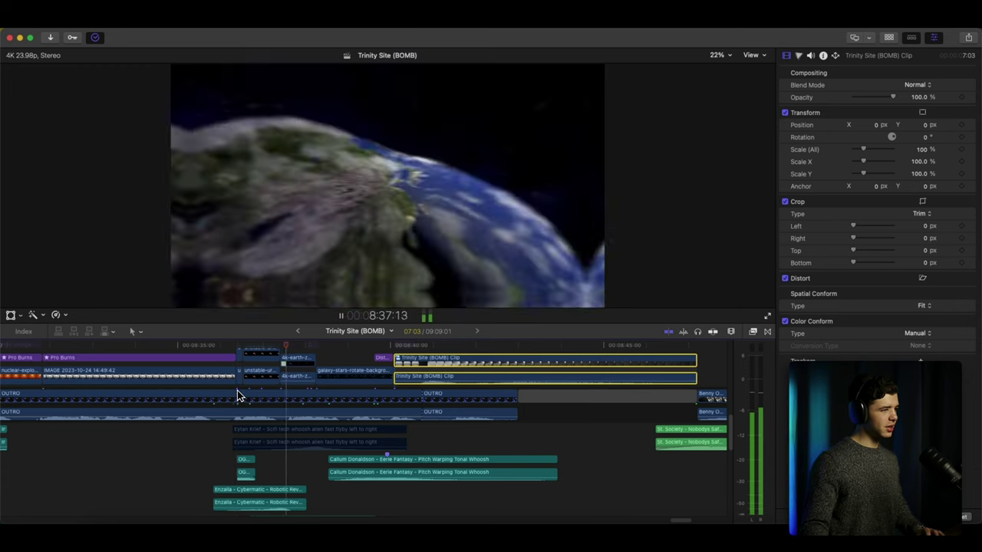
{"action": "scroll", "coordinate": [238, 390], "scroll_direction": "up", "scroll_amount": 2}
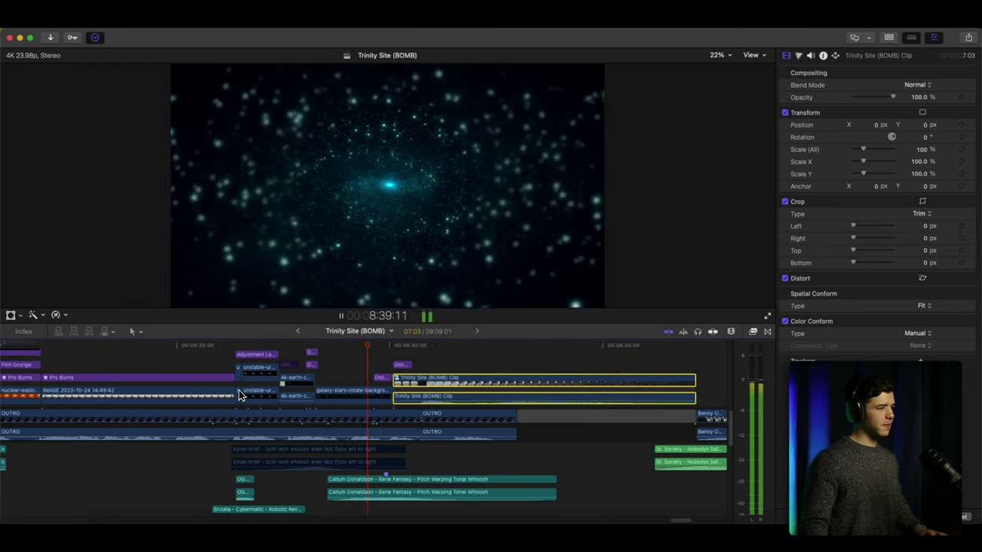
{"action": "scroll", "coordinate": [238, 390], "scroll_direction": "up", "scroll_amount": 3}
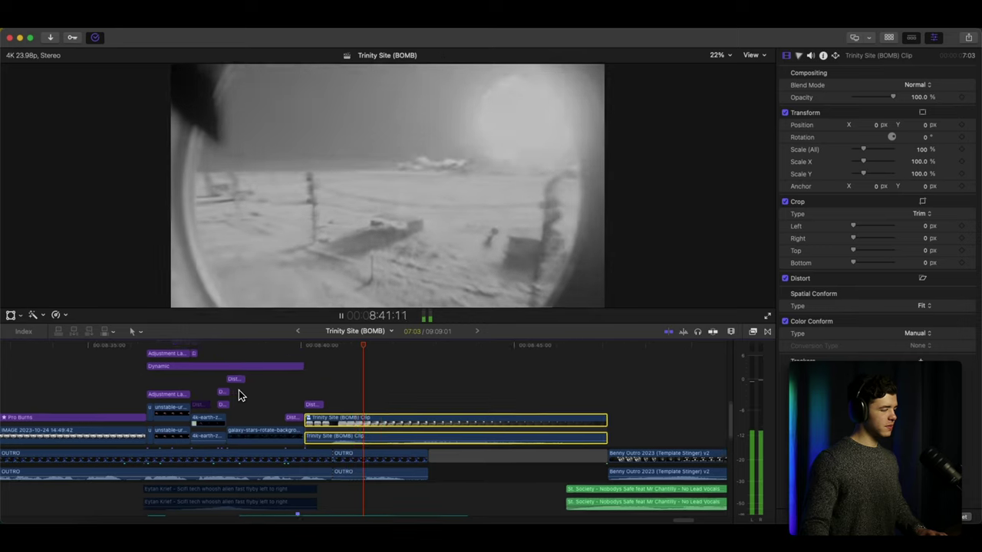
{"action": "scroll", "coordinate": [238, 395], "scroll_direction": "up", "scroll_amount": 2}
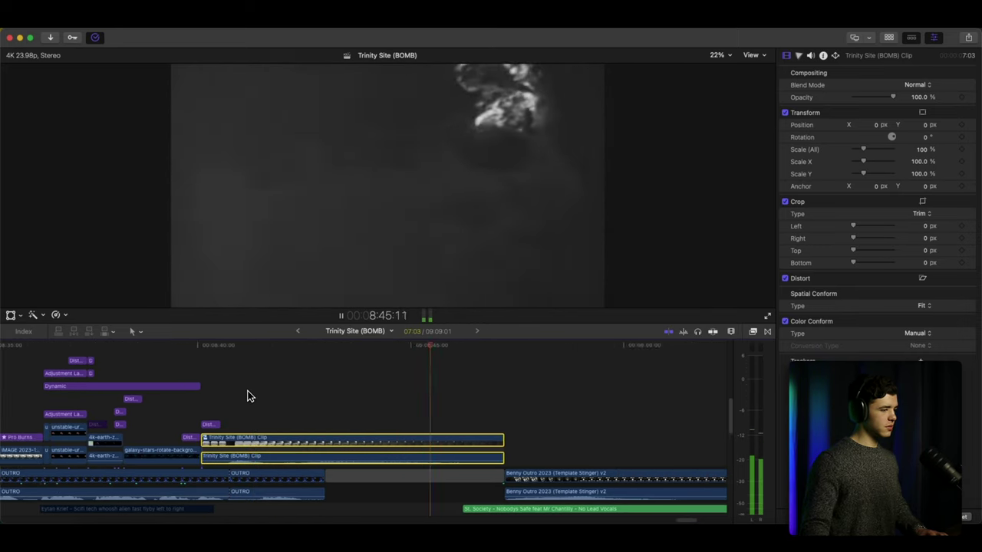
{"action": "key", "text": "space"}
{"action": "key", "text": "shift+z"}
{"action": "left_click_drag", "start_coordinate": [524, 320], "coordinate": [524, 221]}
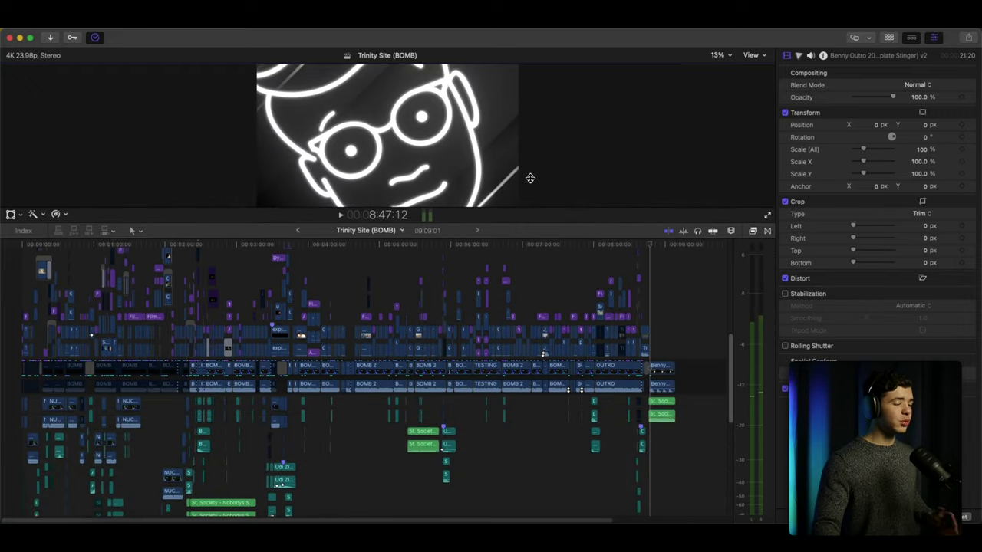